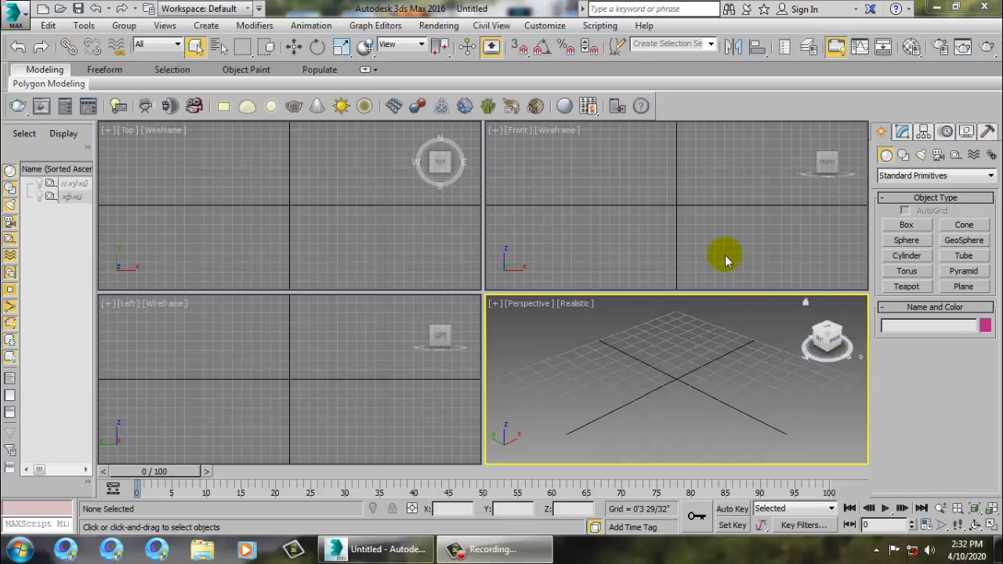
click(597, 186)
click(292, 205)
click(335, 449)
click(545, 388)
Open the reception_furniture JPEG from the Desktop in the image viewer as a modeling reference
click(436, 28)
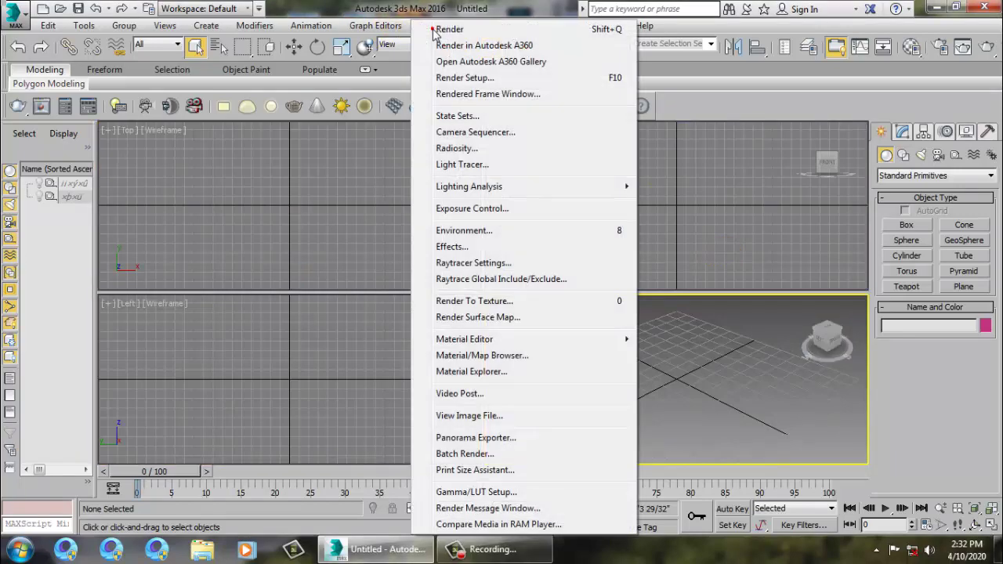
click(530, 421)
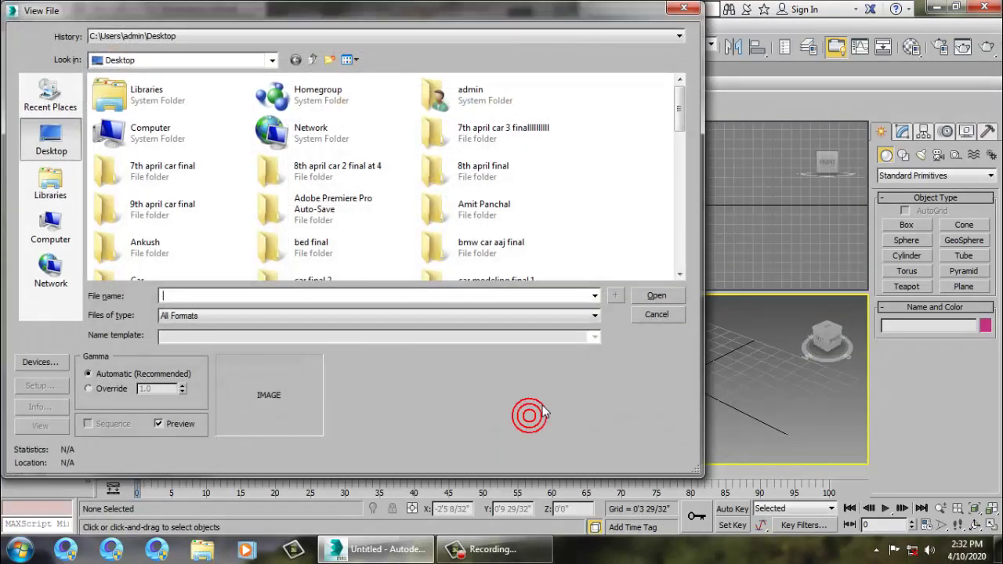
drag(677, 95, 680, 237)
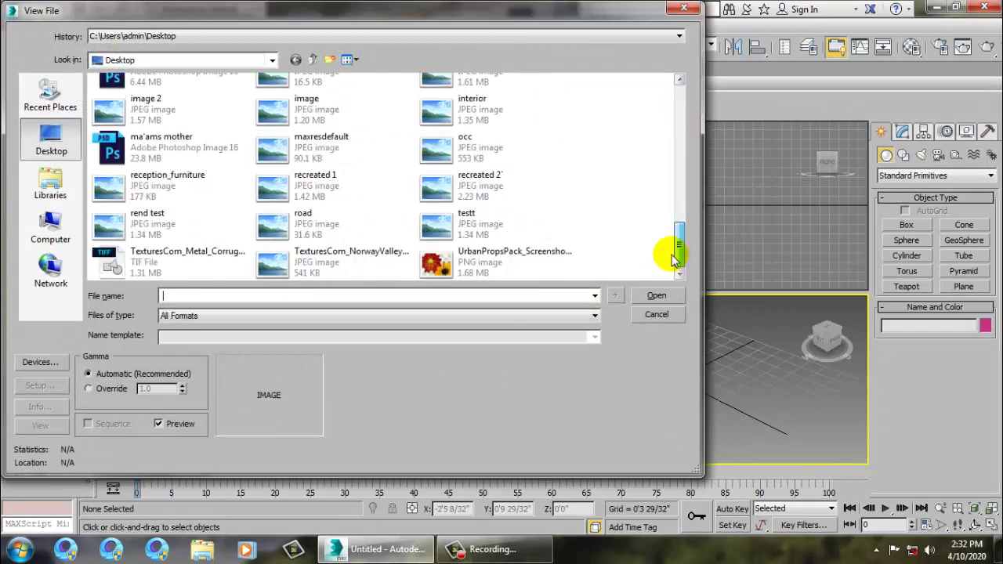
click(167, 186)
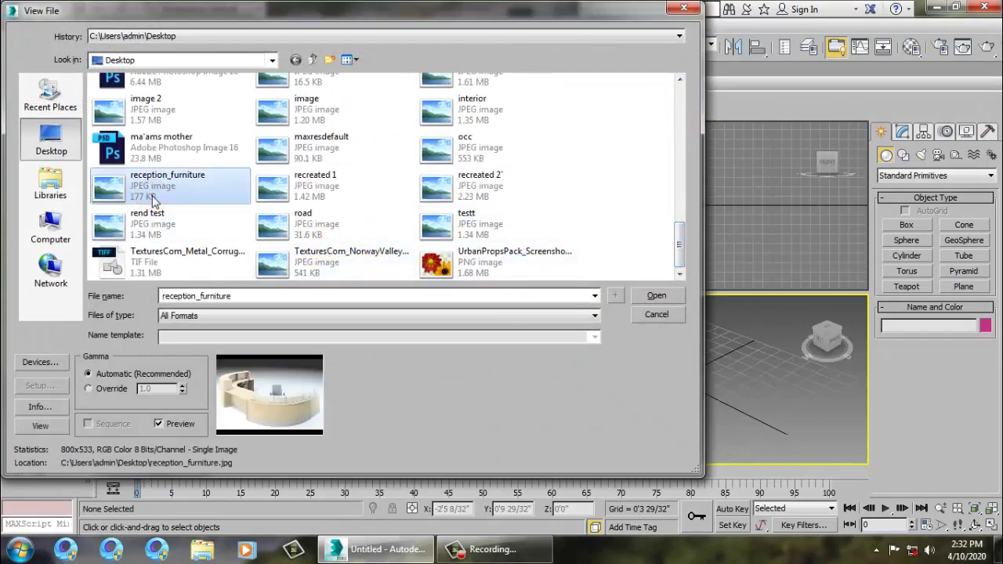
click(656, 295)
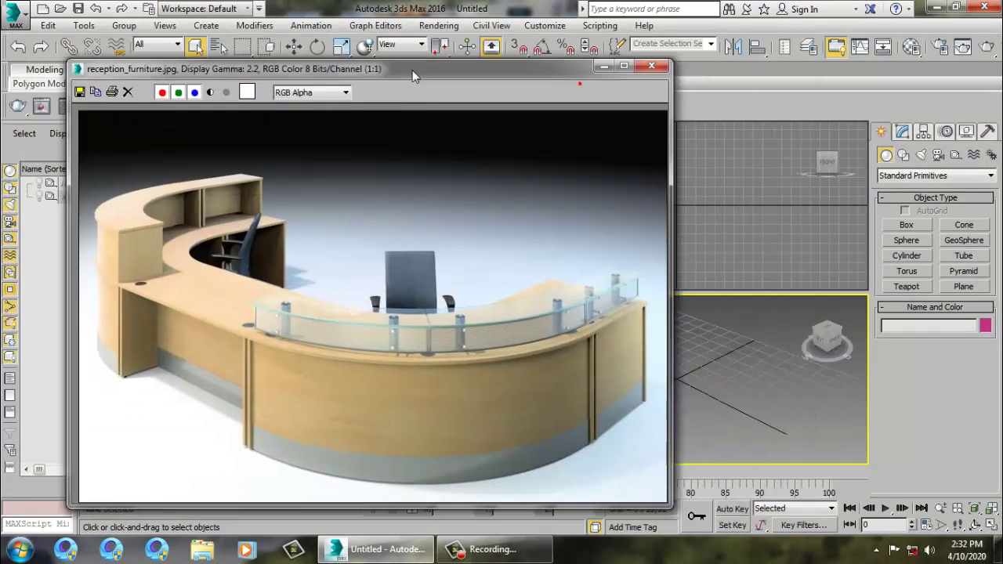
Shrink and reposition the reference image window, and zoom the picture out to 1:2 so the whole desk fits
drag(412, 70, 371, 62)
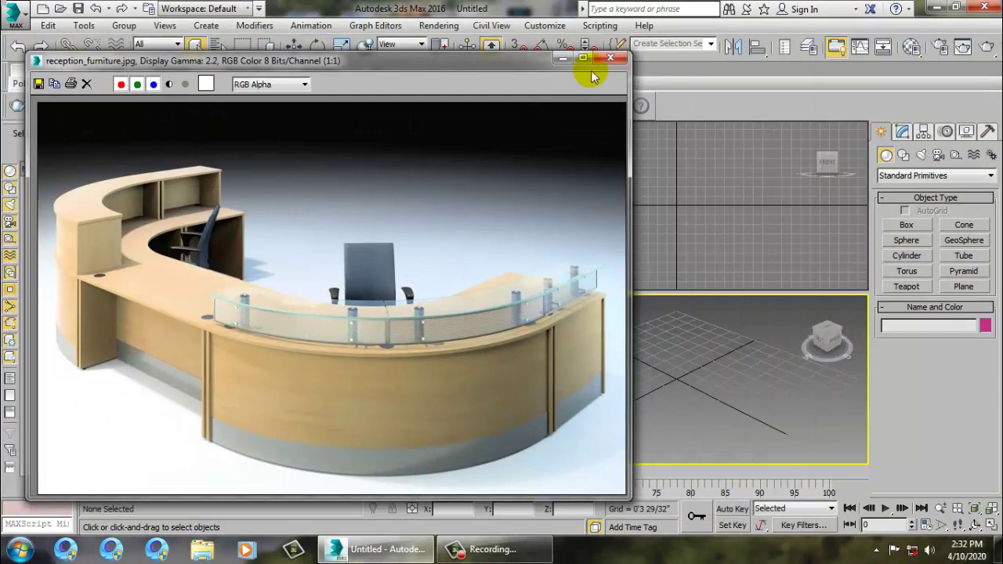
drag(637, 60, 488, 221)
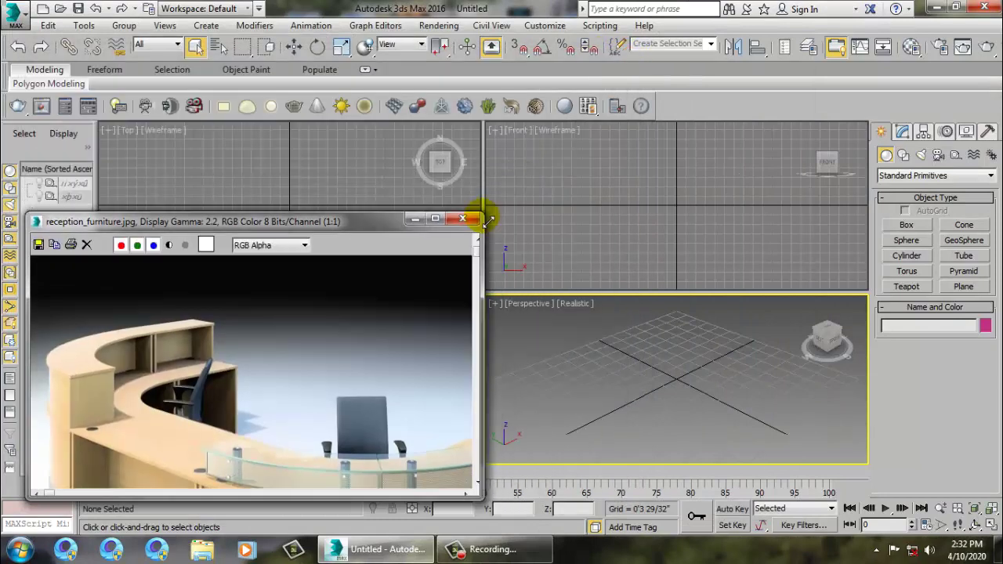
drag(259, 223, 237, 56)
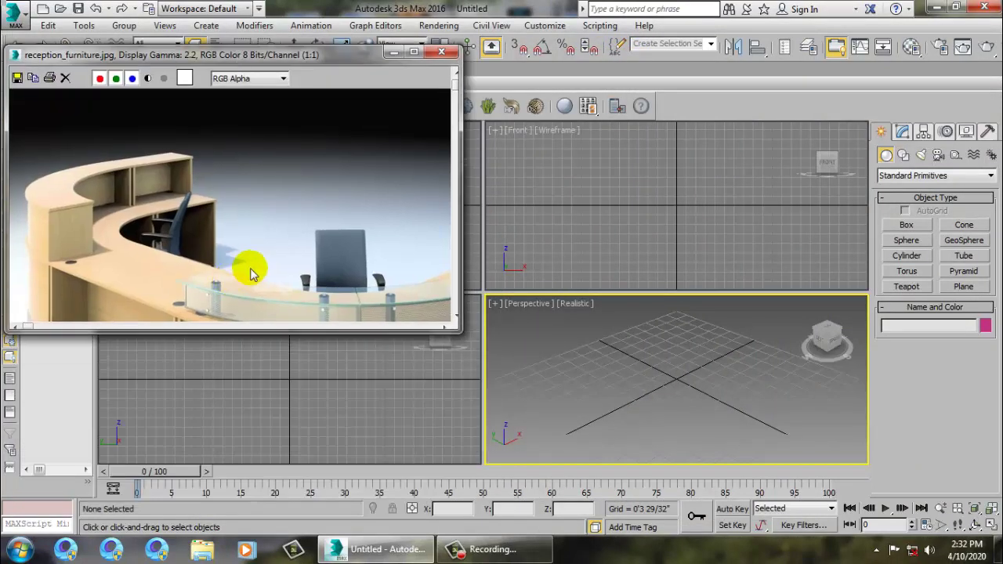
scroll(248, 272, down, 1)
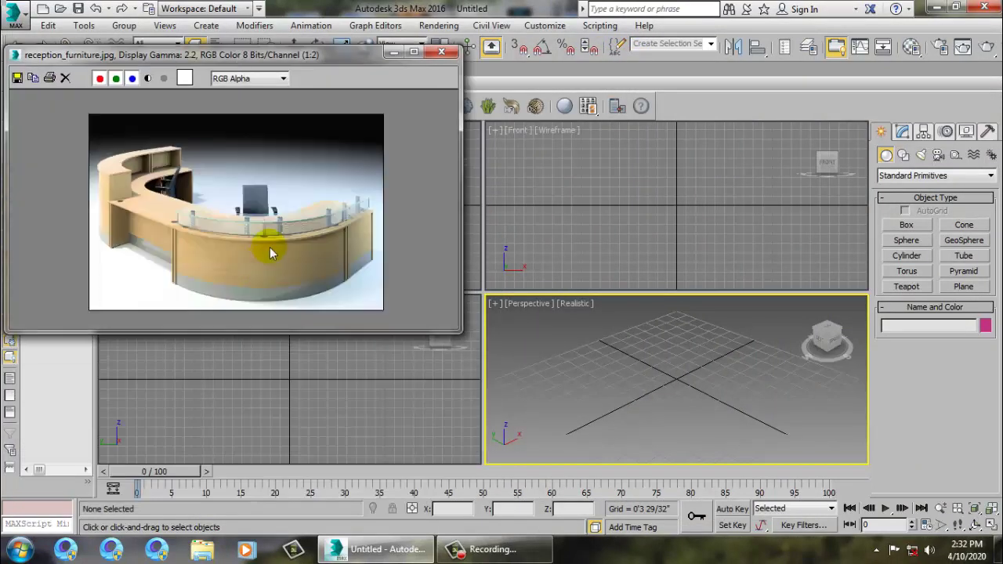
Maximize the Top viewport with the origin in its free area and shift the reference image window further aside
click(471, 245)
key(alt+w)
middle_drag(566, 237, 731, 247)
scroll(567, 335, down, 1)
middle_drag(567, 335, 507, 362)
drag(310, 56, 280, 52)
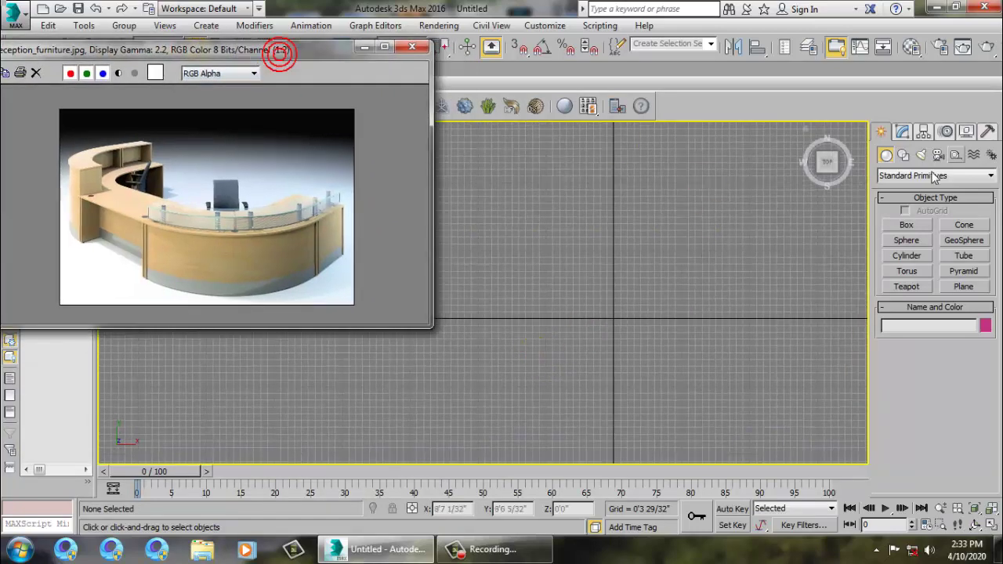
Draw an open three-segment U-shaped line in the Top view, with straight sides about 4'7" long
click(903, 155)
click(907, 236)
click(468, 382)
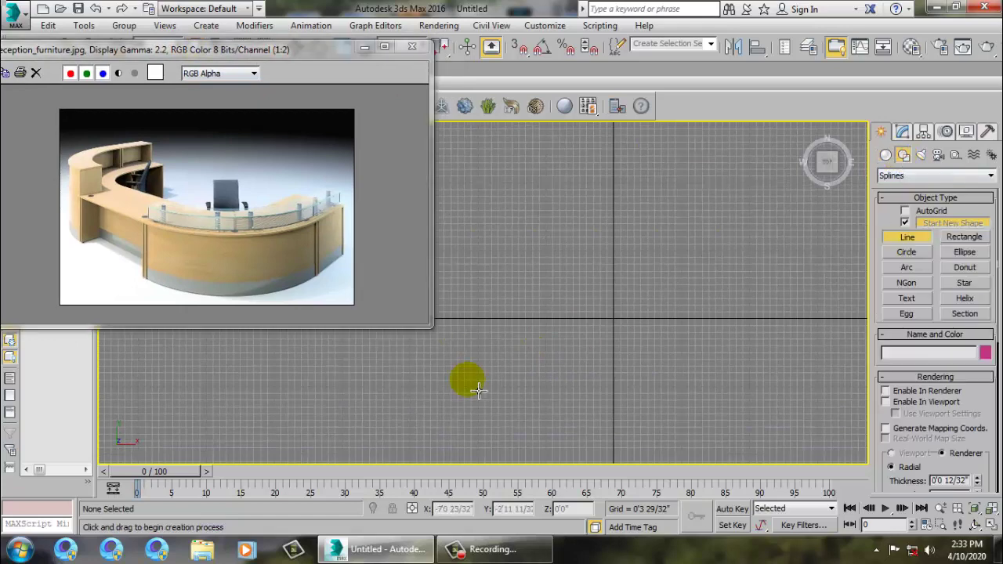
click(468, 287)
click(770, 287)
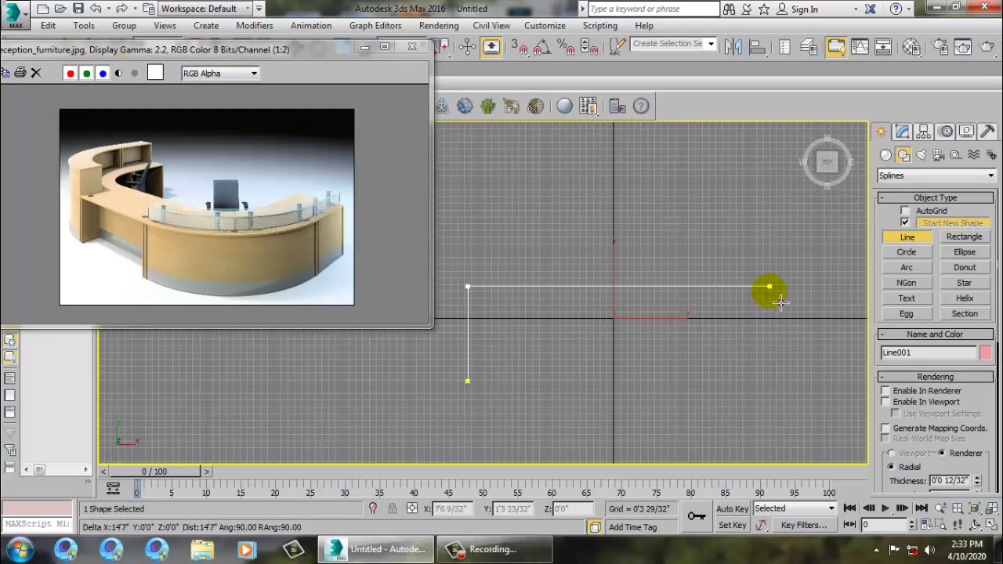
mouse_move(780, 303)
mouse_down()
mouse_move(721, 306)
mouse_move(754, 307)
mouse_up()
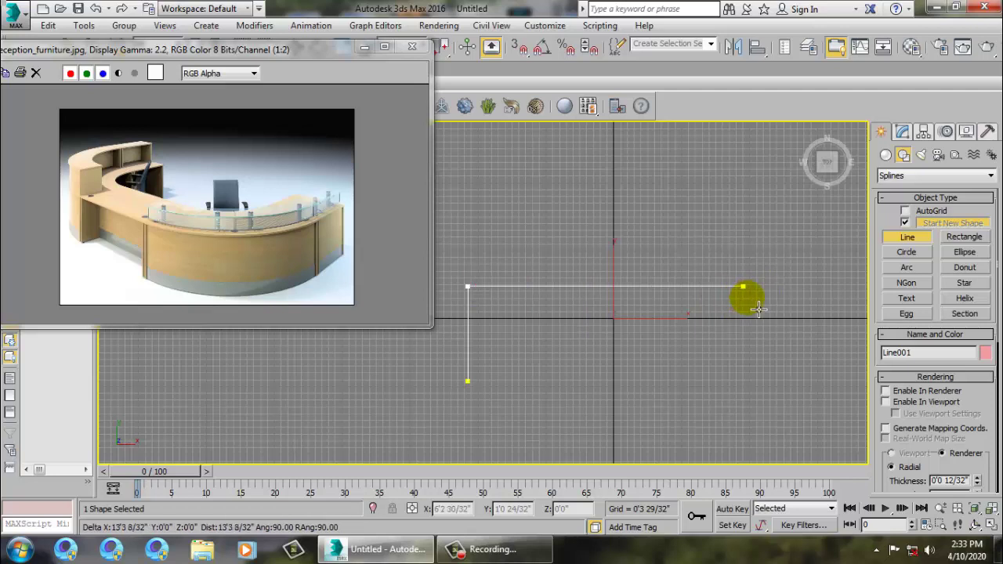
click(760, 386)
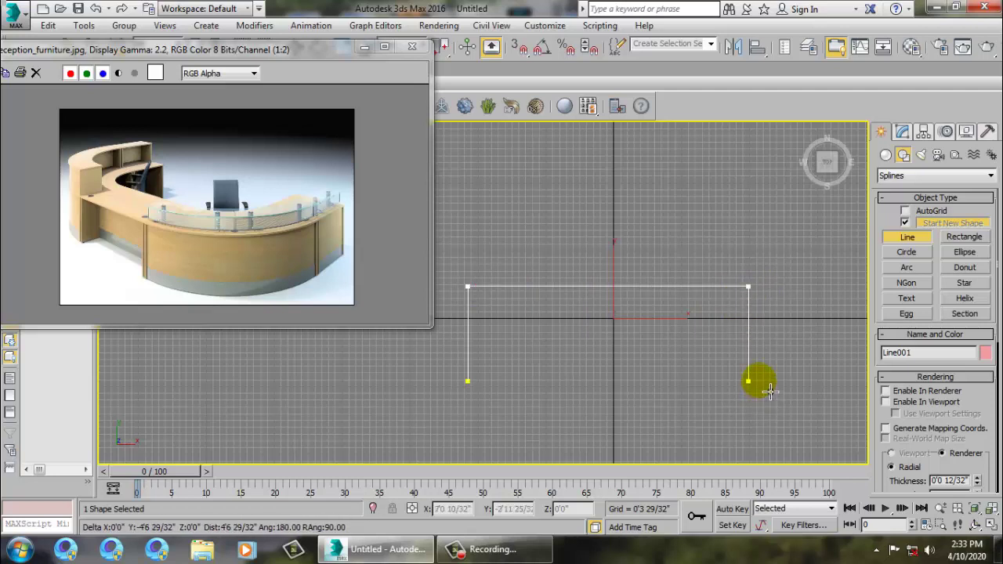
right_click(759, 381)
right_click(759, 381)
Lengthen both sides of the U-shaped line by moving its two open end vertices together along Y
key(1)
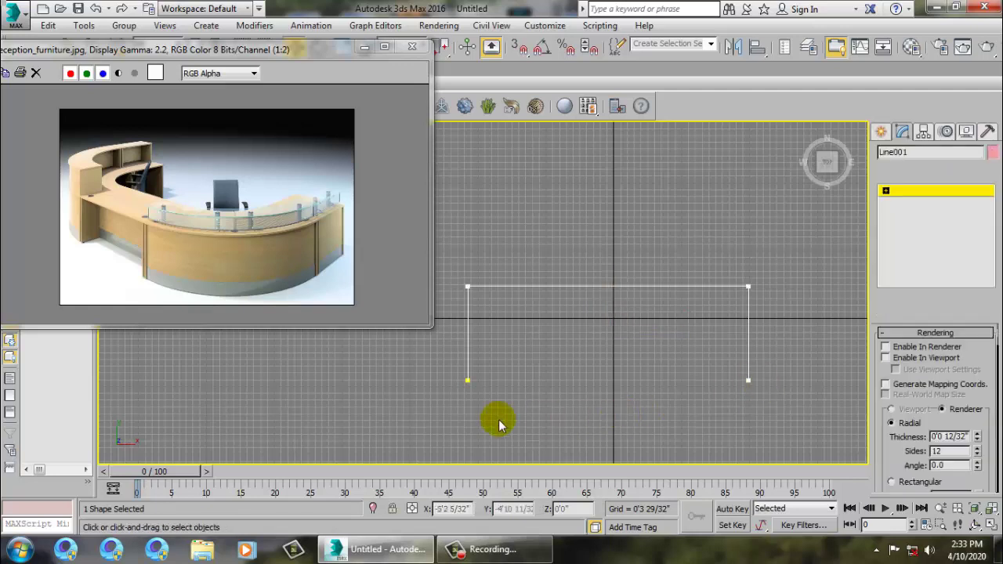
drag(916, 354, 915, 353)
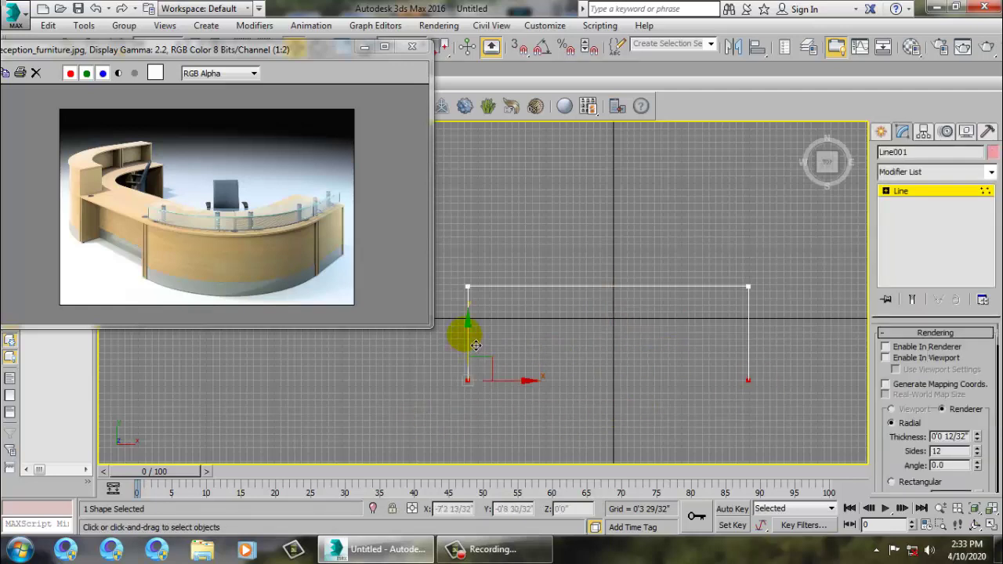
drag(485, 384, 485, 384)
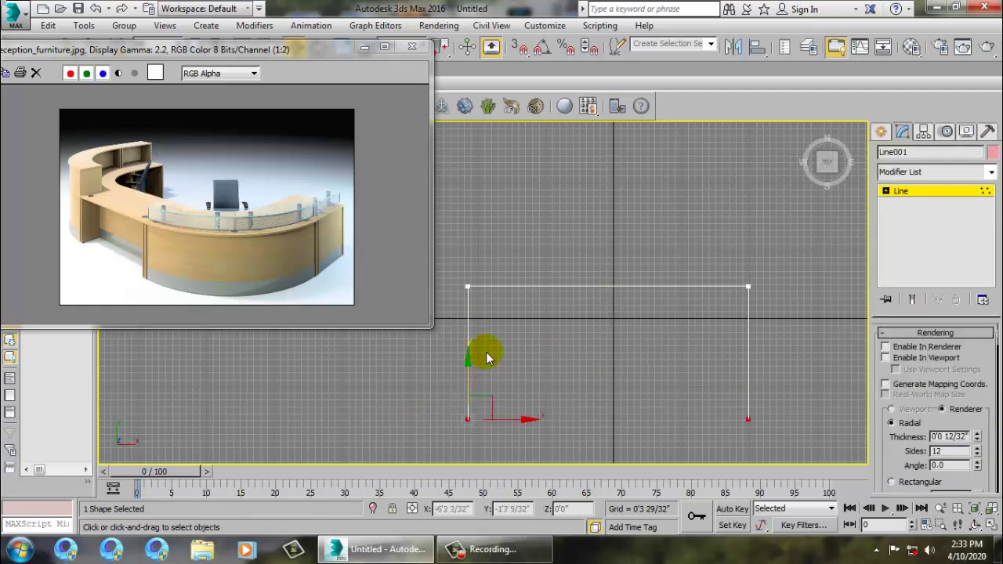
Fillet the two corner vertices of the U-shaped line by about 3'8"
drag(455, 263, 799, 338)
drag(901, 460, 933, 32)
scroll(909, 362, down, 3)
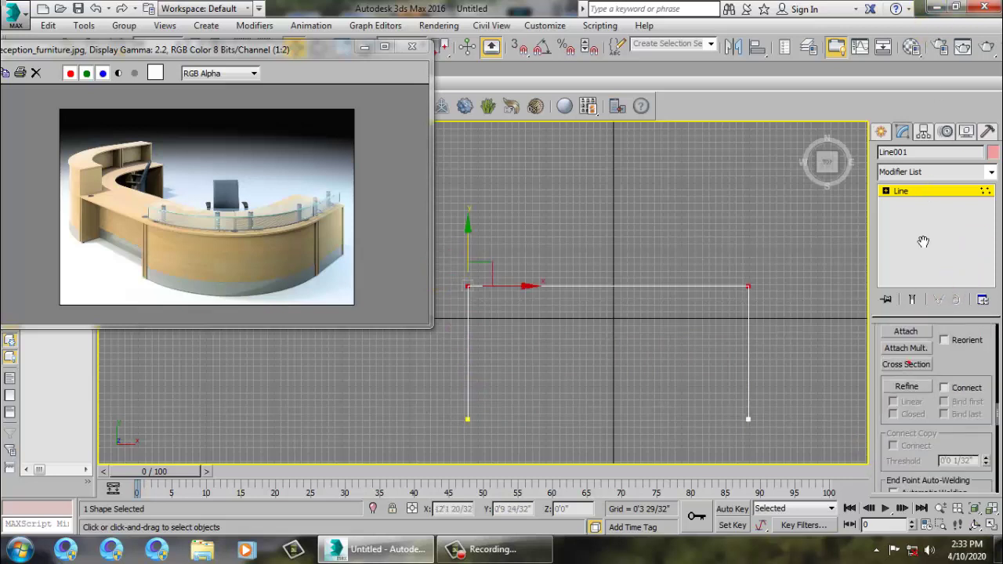
drag(996, 372, 982, 265)
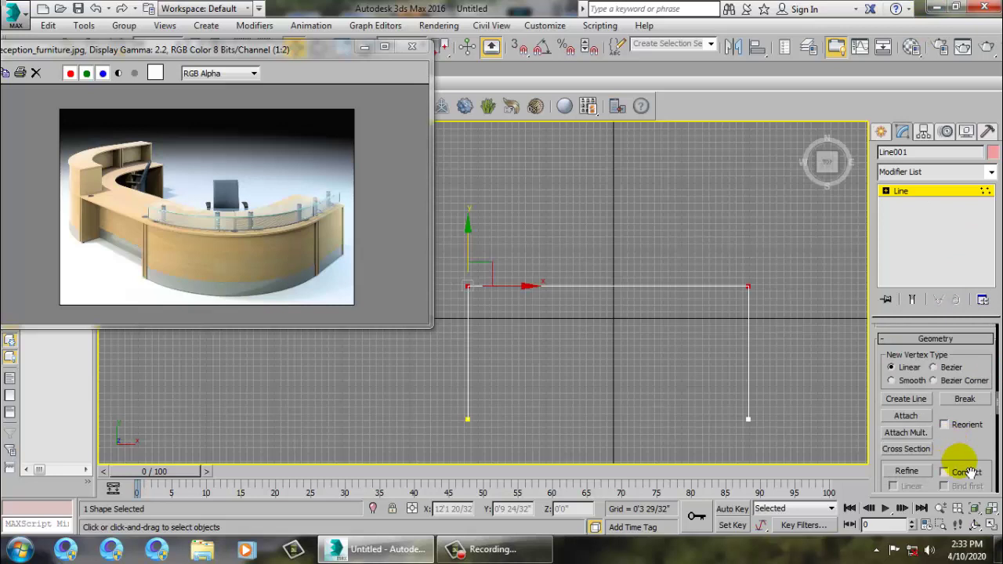
drag(954, 465, 958, 262)
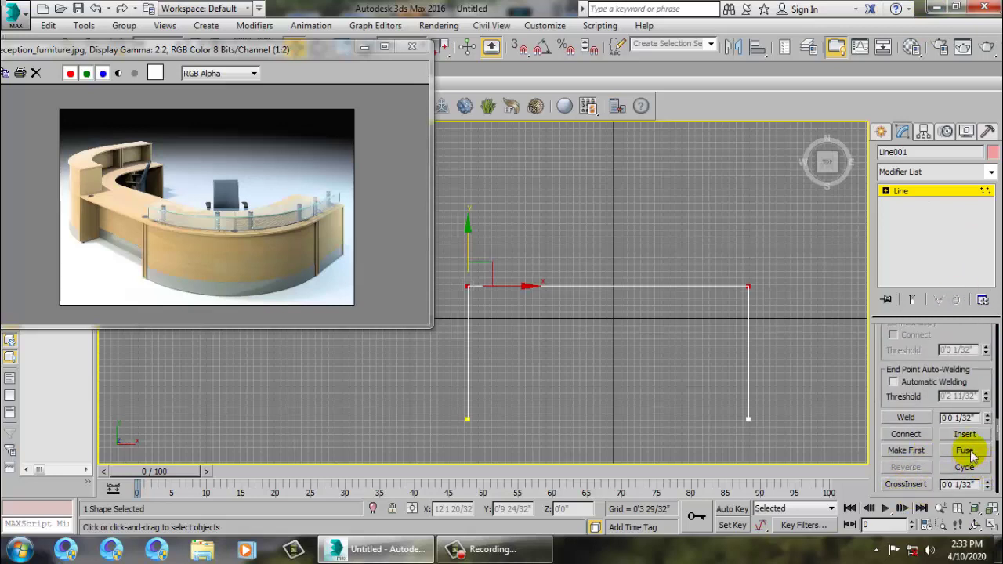
scroll(937, 368, down, 5)
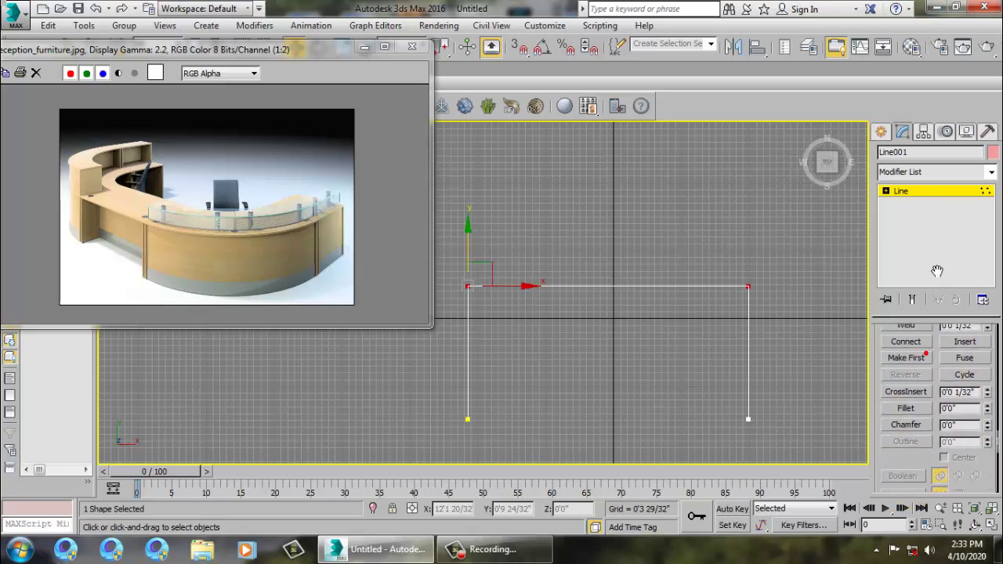
drag(750, 289, 735, 239)
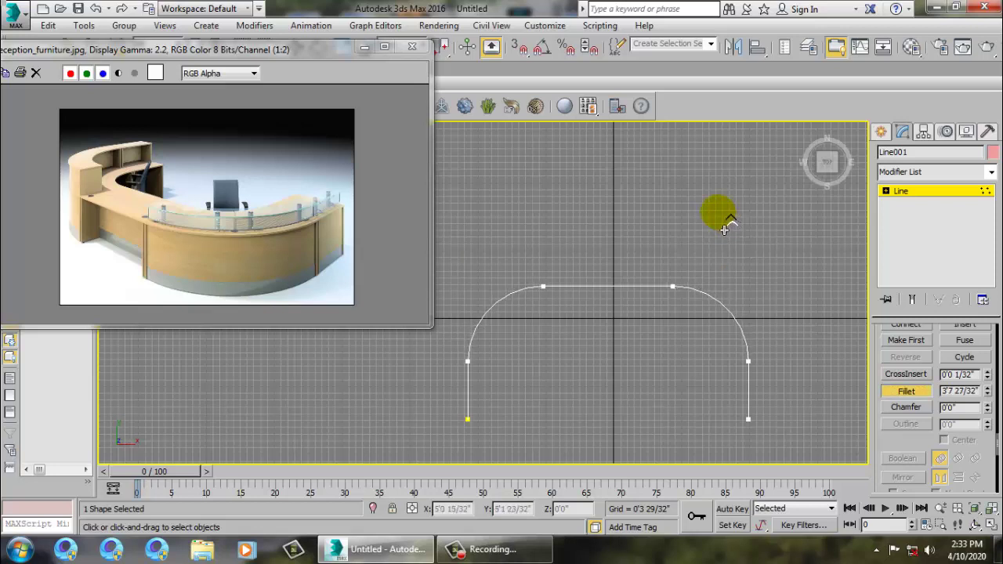
drag(735, 239, 724, 228)
click(786, 293)
right_click(768, 310)
Widen the U-shaped line by moving the vertices of its right-hand curve and side outward along X
key(1)
key(1)
drag(632, 242, 794, 449)
drag(796, 366, 829, 377)
Show the line in a maximized Perspective viewport and leave vertex editing
key(alt+w)
right_click(749, 393)
key(alt+w)
scroll(719, 346, down, 5)
alt+middle_drag(712, 341, 790, 321)
scroll(725, 314, up, 5)
click(916, 192)
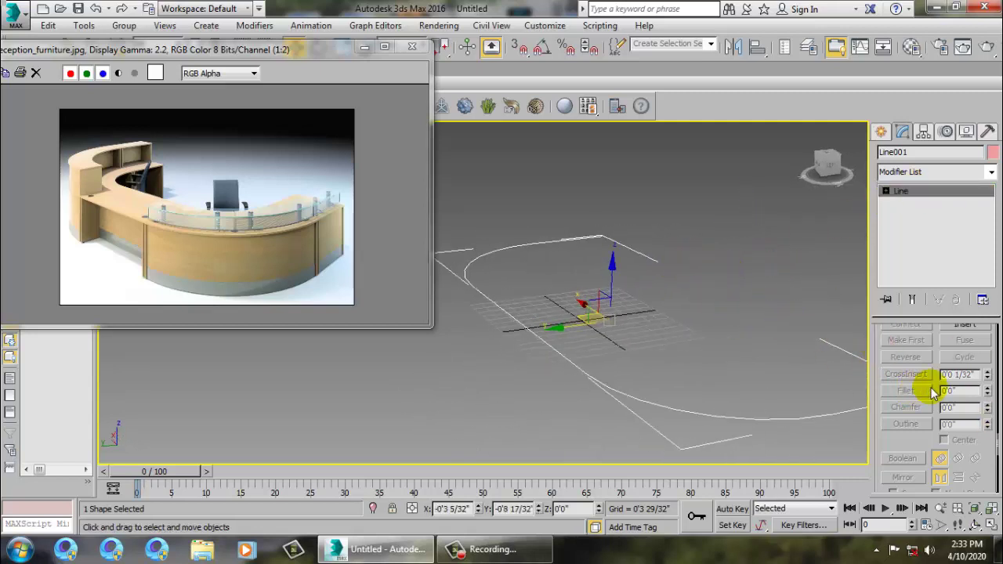
Enable the line in the viewport with a rectangular cross-section about 2'2" in length
scroll(952, 359, up, 10)
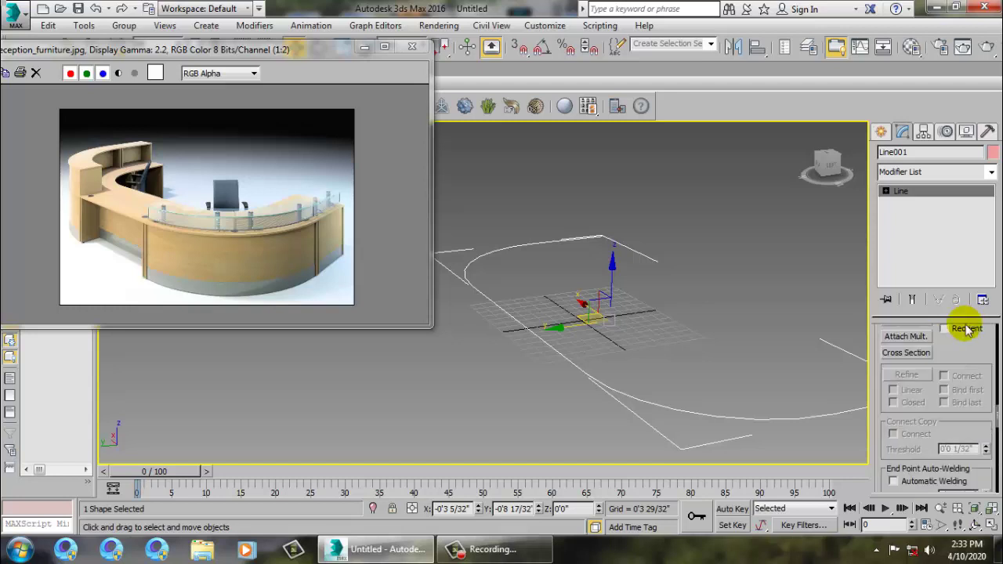
scroll(942, 359, up, 8)
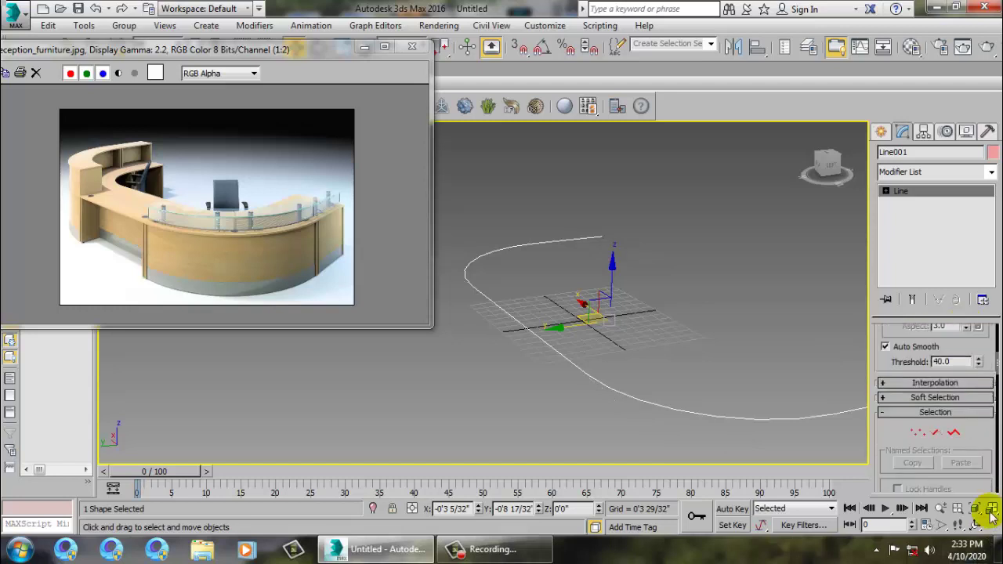
scroll(995, 362, up, 5)
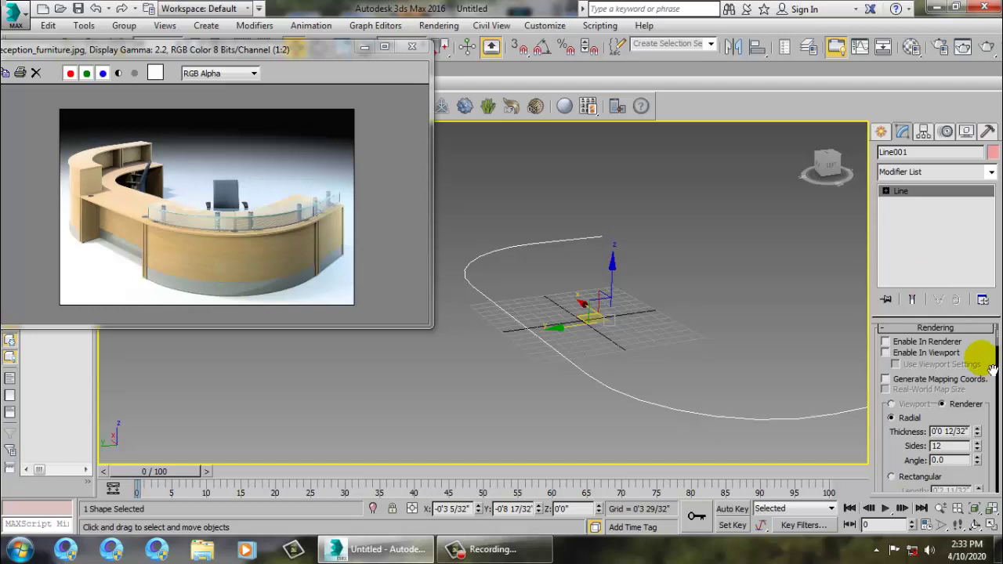
click(948, 355)
scroll(932, 392, down, 3)
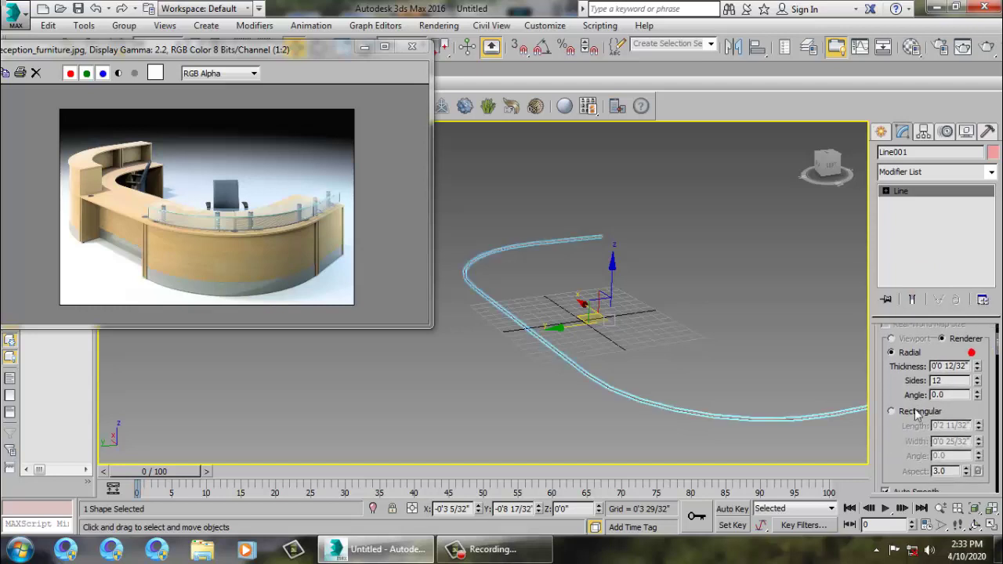
click(921, 413)
drag(978, 424, 936, 216)
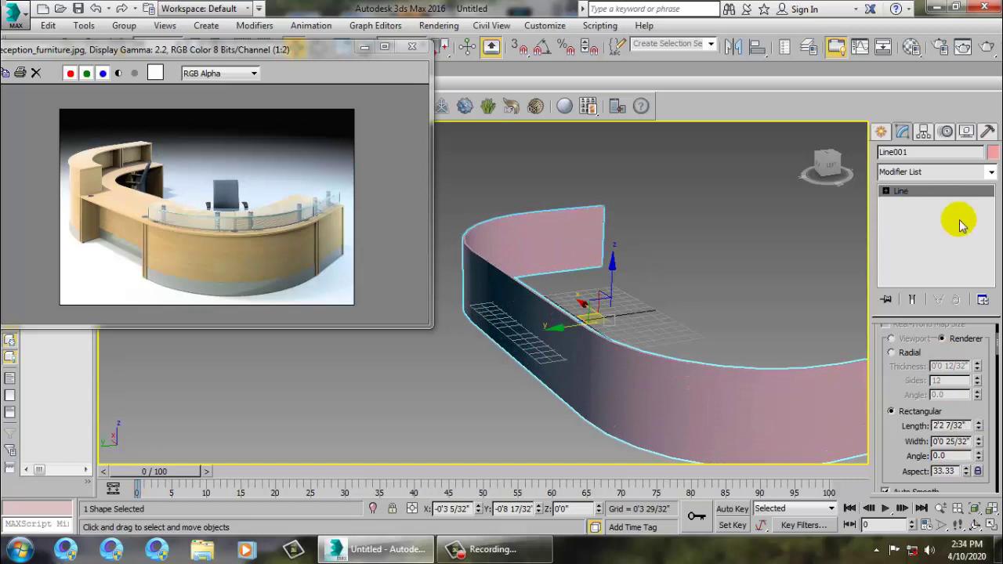
Raise the line to about 1'1" in Z and set its rectangular section width to about 2'6", with edged faces shown
drag(621, 290, 633, 220)
drag(980, 444, 701, 462)
key(F4)
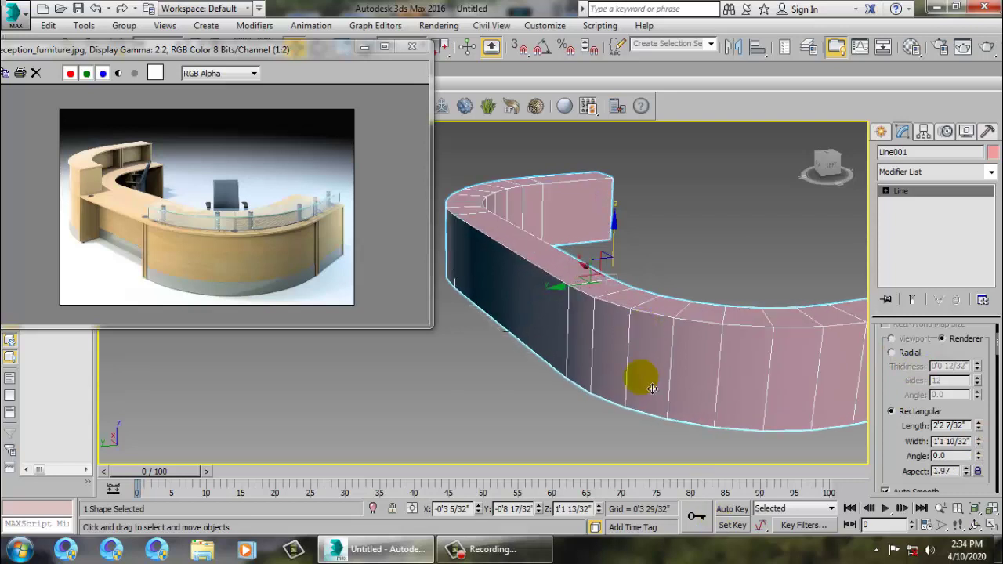
double_click(956, 441)
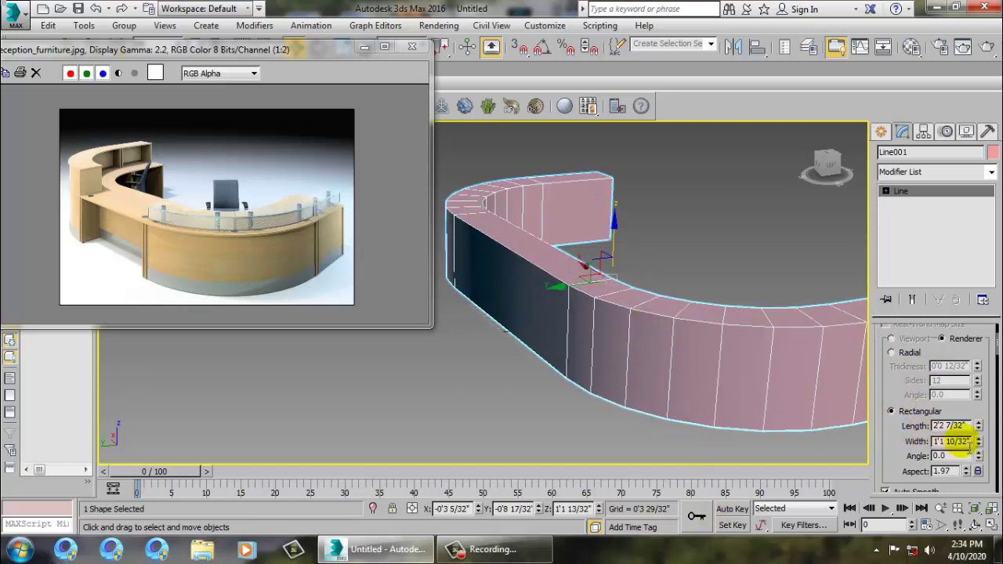
drag(979, 443, 979, 375)
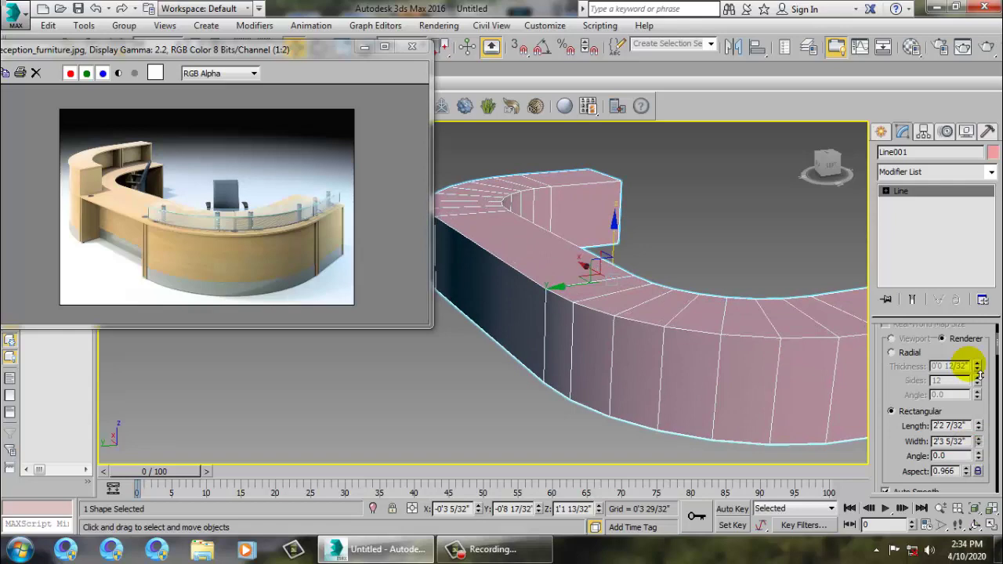
alt+middle_drag(727, 280, 671, 294)
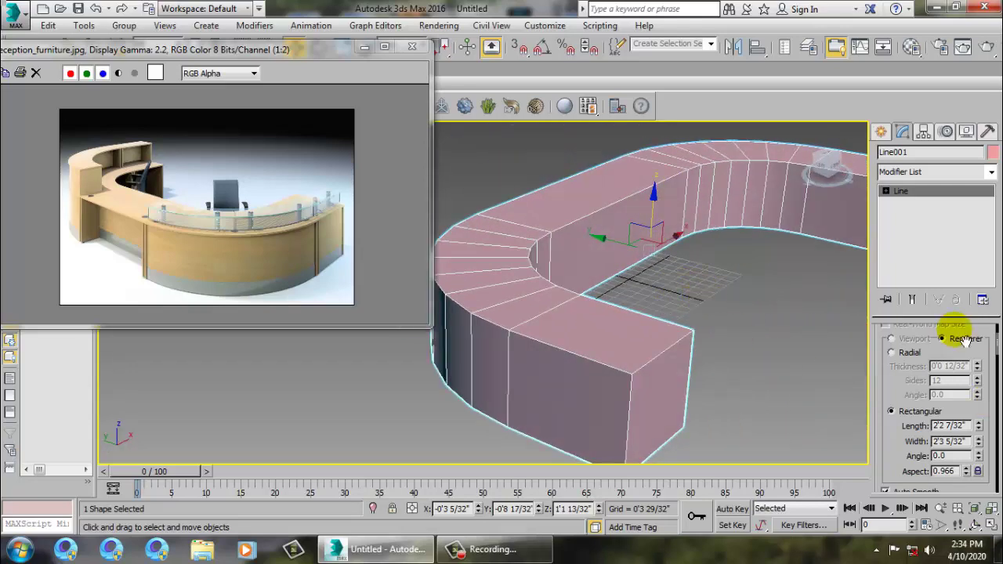
drag(980, 442, 992, 440)
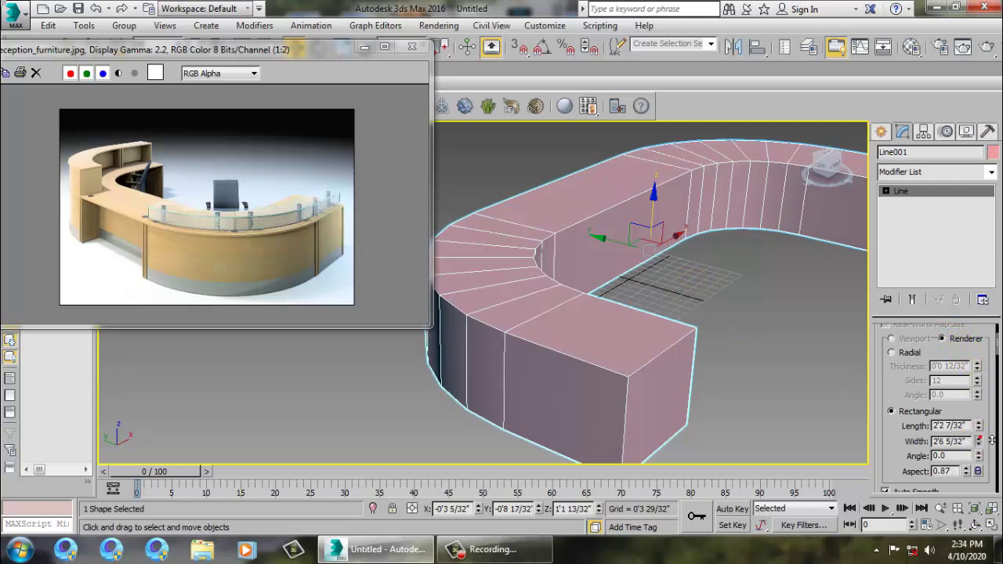
Convert the desk-shaped line to an Editable Poly
alt+middle_drag(650, 240, 661, 279)
right_click(546, 253)
mouse_move(595, 401)
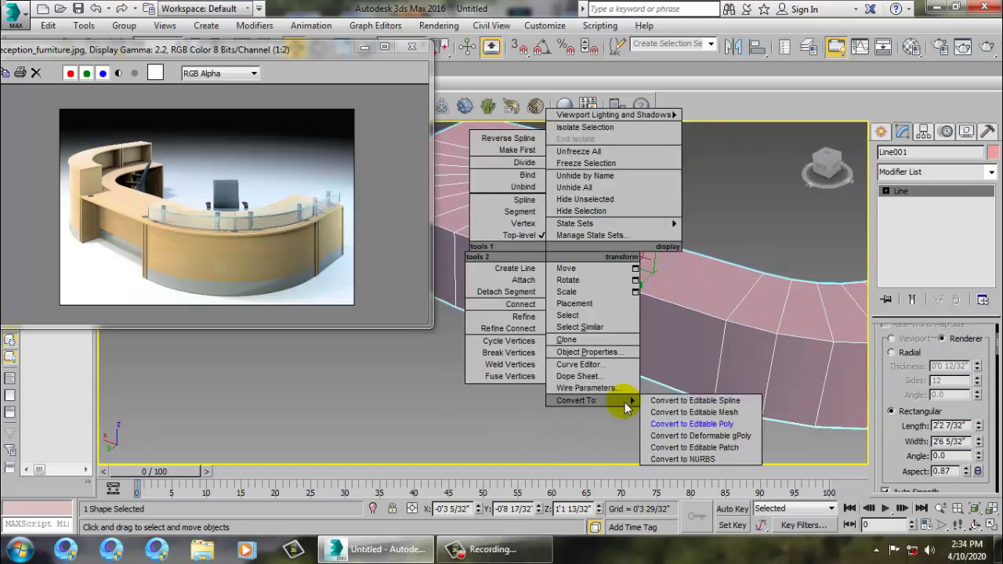
click(691, 424)
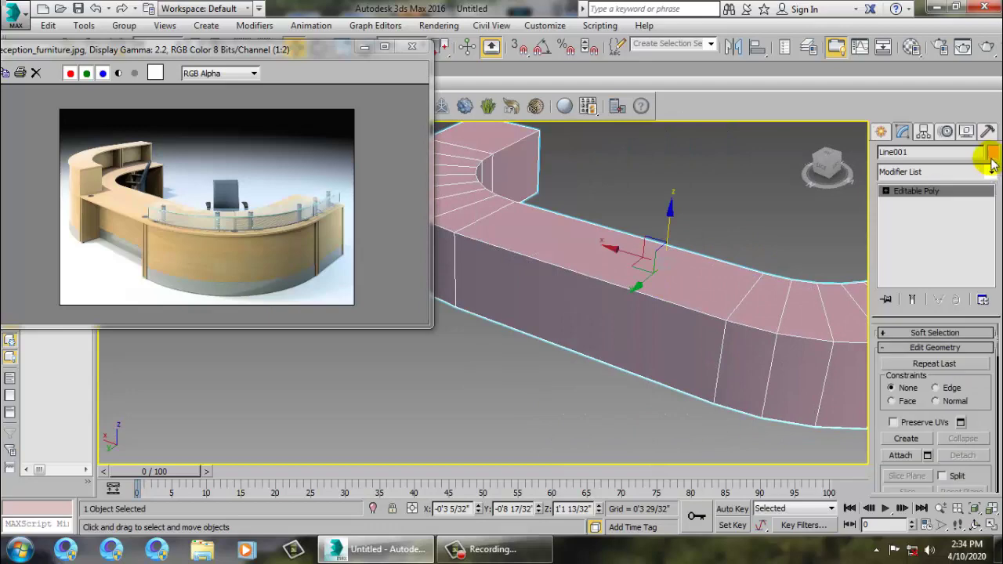
Change the desk's object color to the grey swatch in the custom colors
click(992, 153)
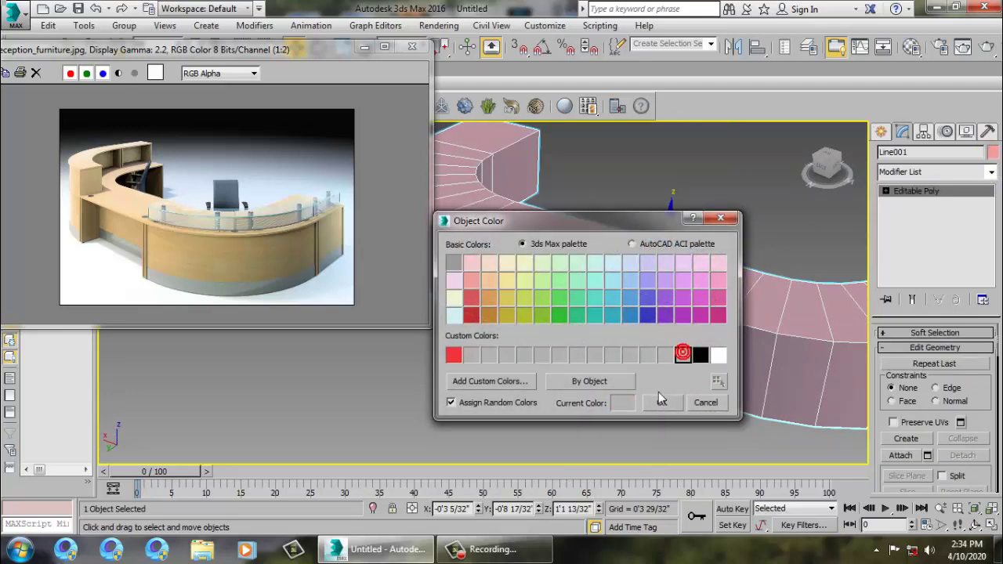
click(663, 402)
alt+middle_drag(717, 287, 745, 282)
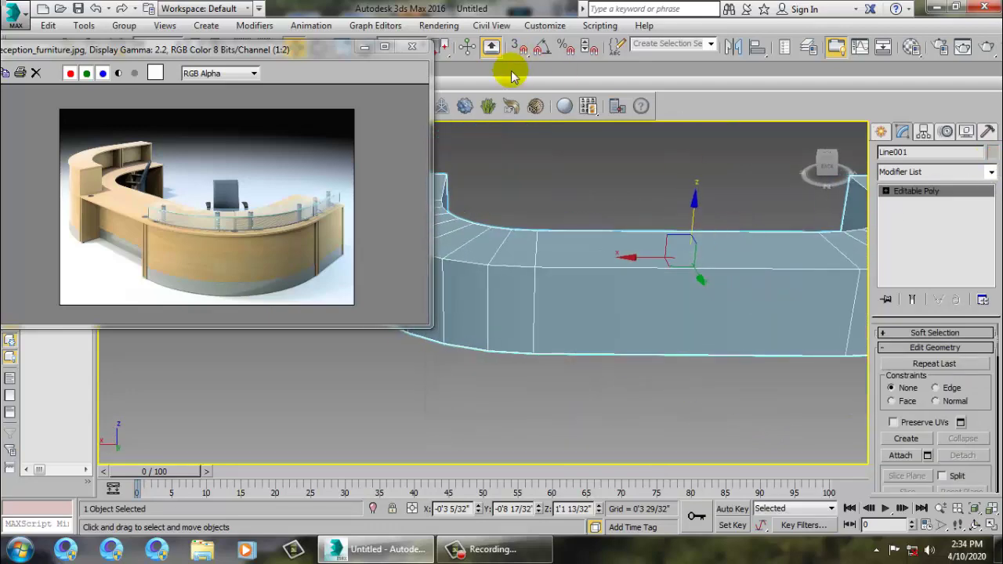
Make the polygon modeling tools available and move the reference image so it no longer hides them
drag(238, 49, 122, 174)
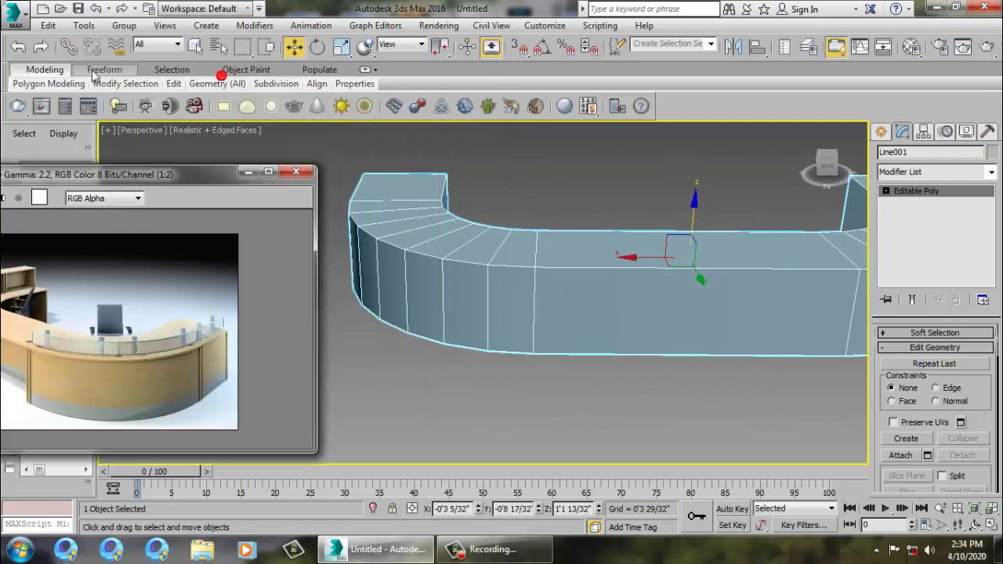
click(35, 72)
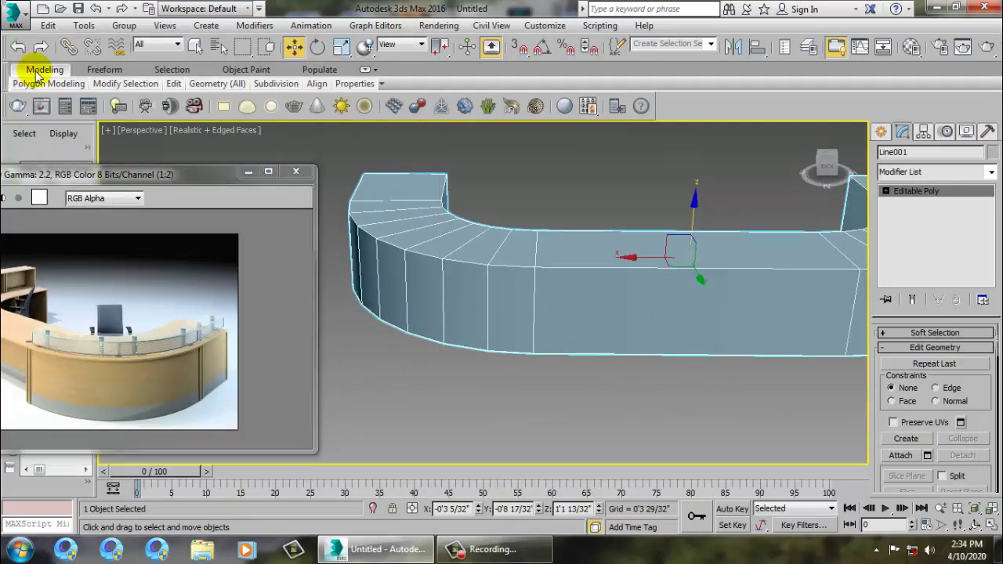
drag(128, 171, 480, 137)
Add vertical Swift Loop edges near both ends of the desk's straight section and a horizontal one just below its top edge
click(519, 88)
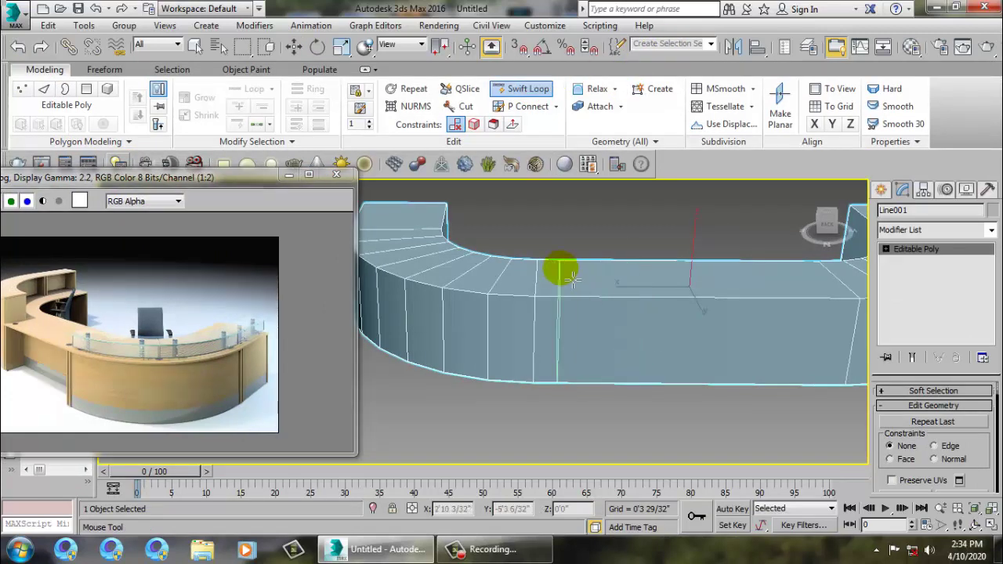
click(814, 277)
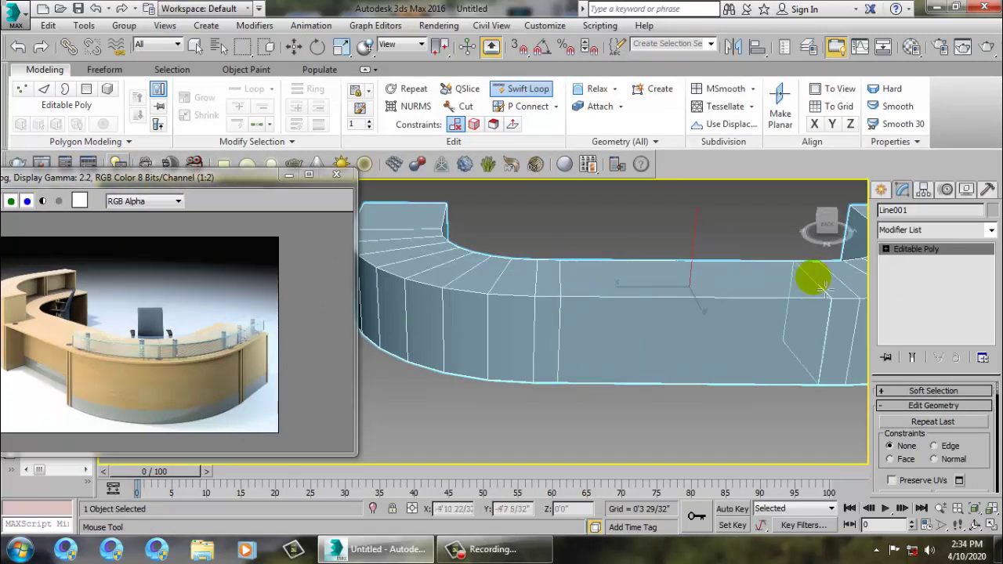
alt+middle_drag(796, 359, 766, 300)
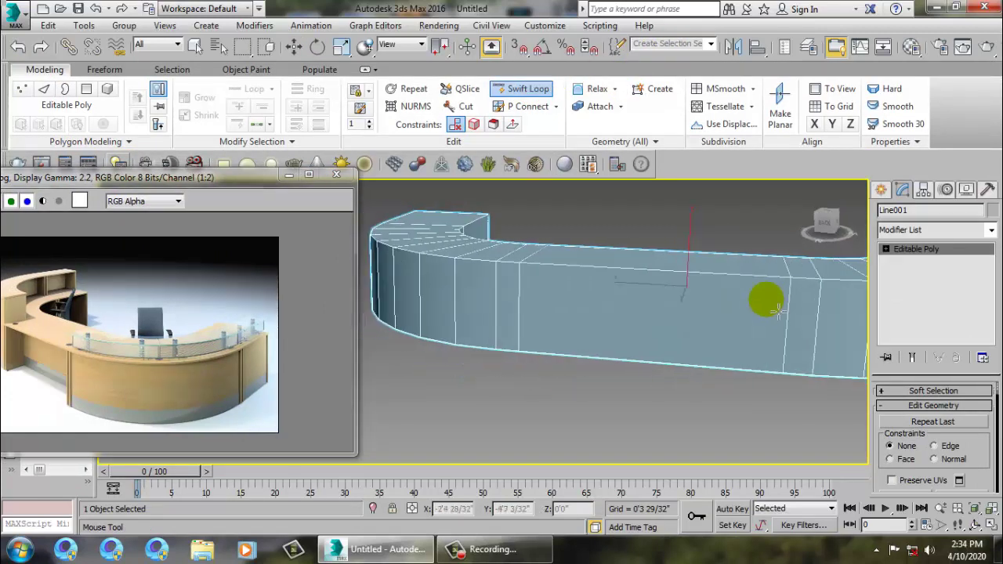
right_click(527, 279)
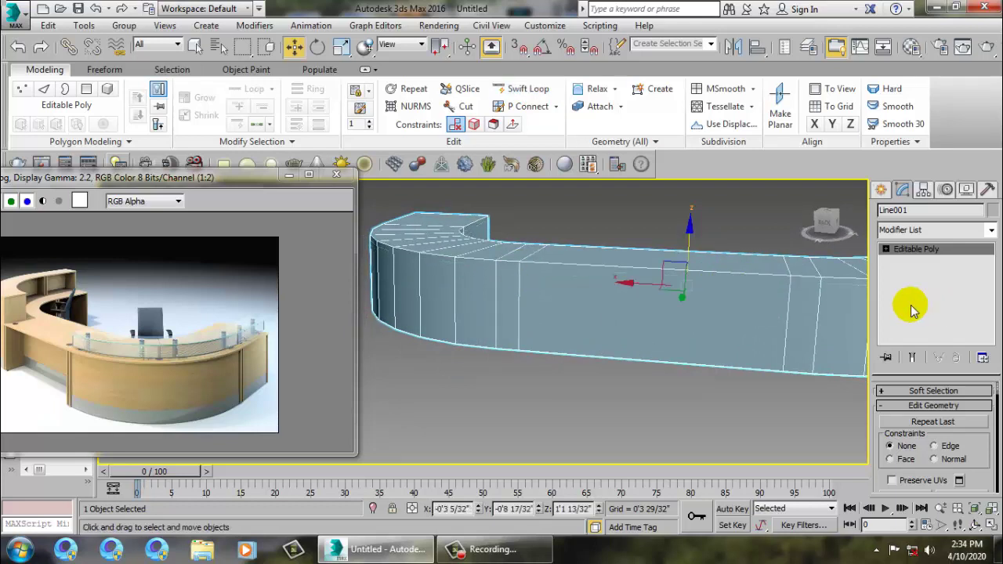
alt+middle_drag(756, 303, 746, 307)
Inset the large front polygon of the desk's straight section to form a narrow border around it
key(4)
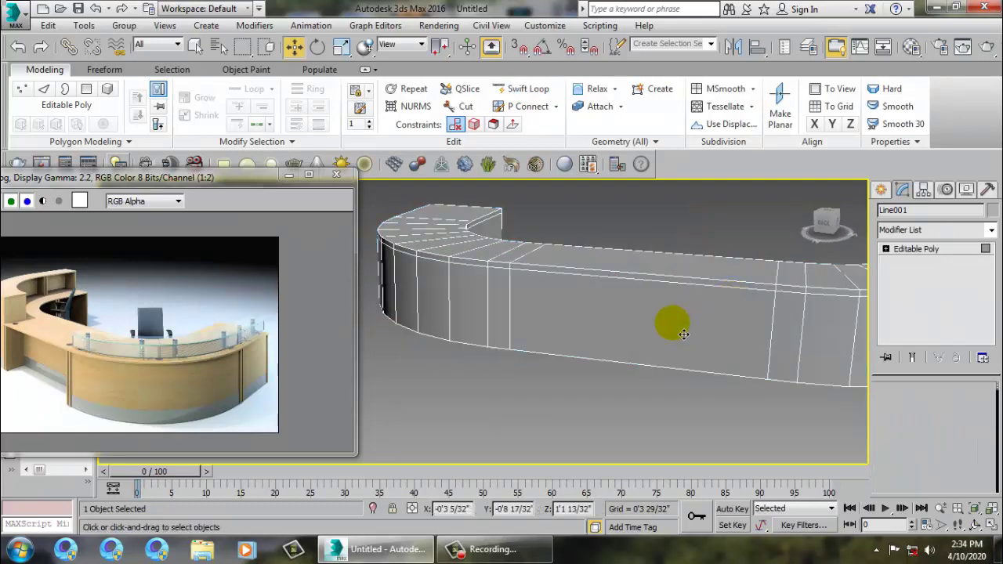
click(671, 321)
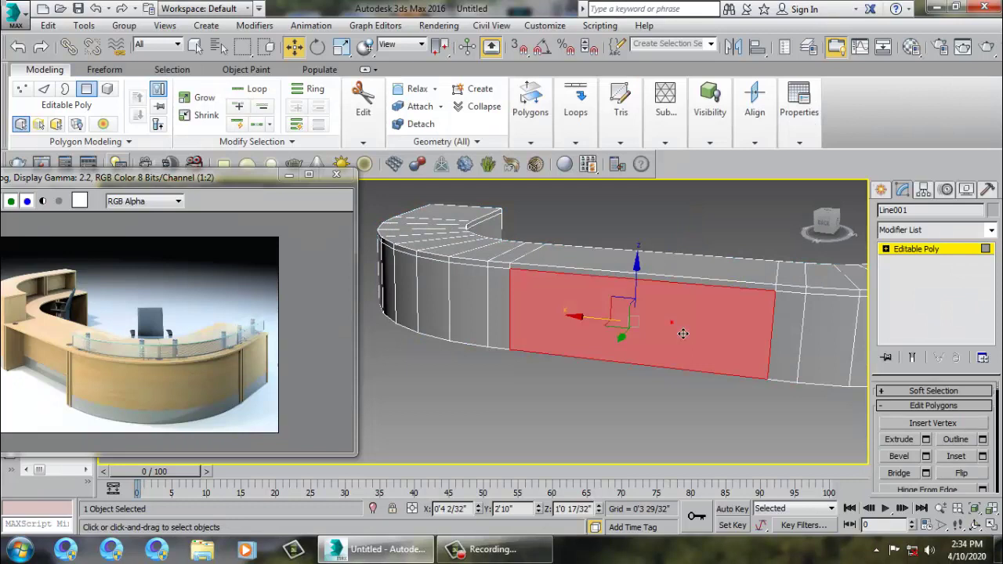
click(982, 458)
drag(492, 351, 492, 337)
click(491, 373)
alt+middle_drag(494, 376, 632, 357)
click(632, 356)
key(Delete)
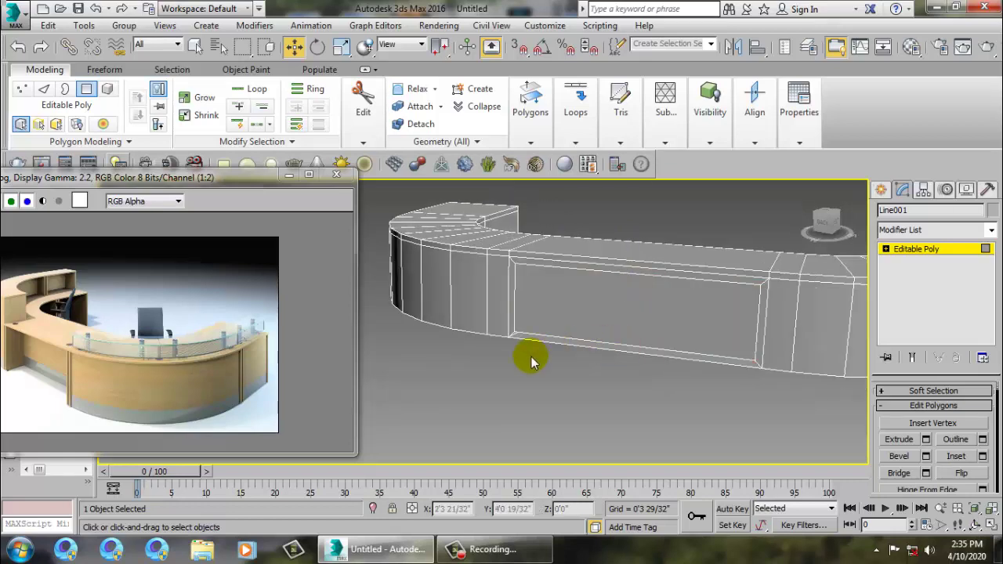
Move the inset panel's two lower corner vertices down about 0'1 26/32" in Z to the desk's bottom edge
key(1)
click(515, 335)
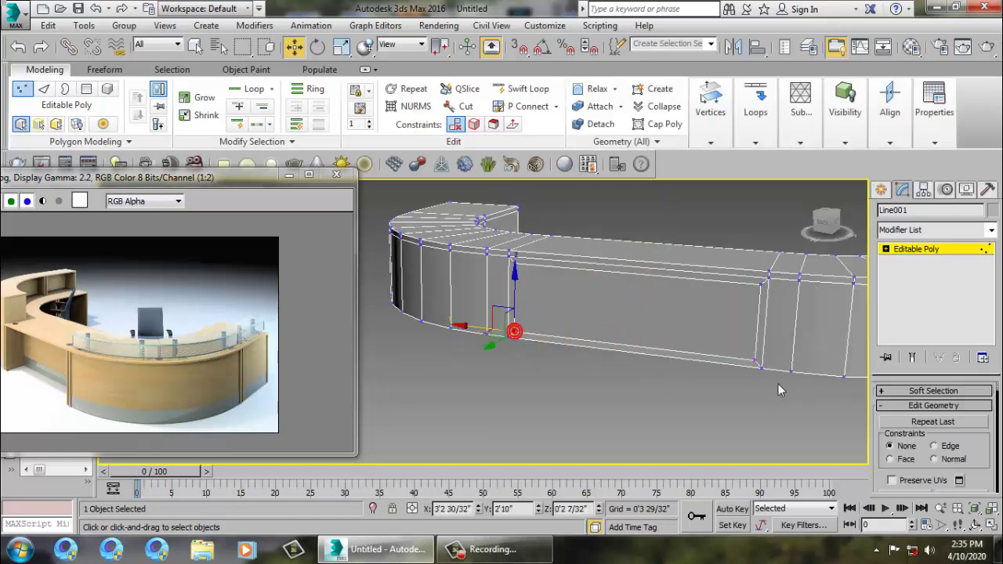
ctrl+click(757, 362)
drag(634, 317, 645, 322)
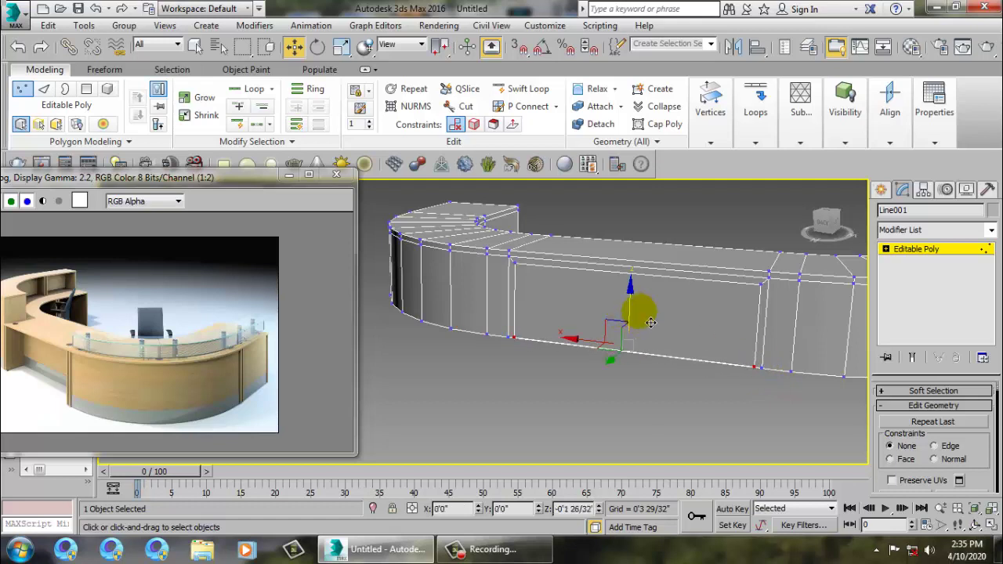
Try to recess the inset front panel with a polygon extrusion of -0'11 1/32"
key(4)
click(600, 331)
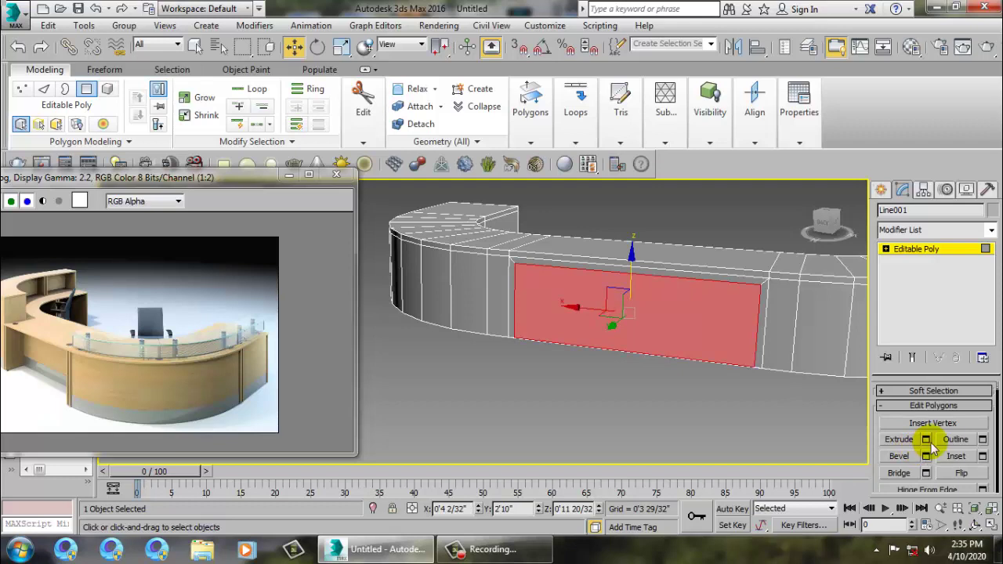
click(926, 440)
drag(494, 352, 538, 506)
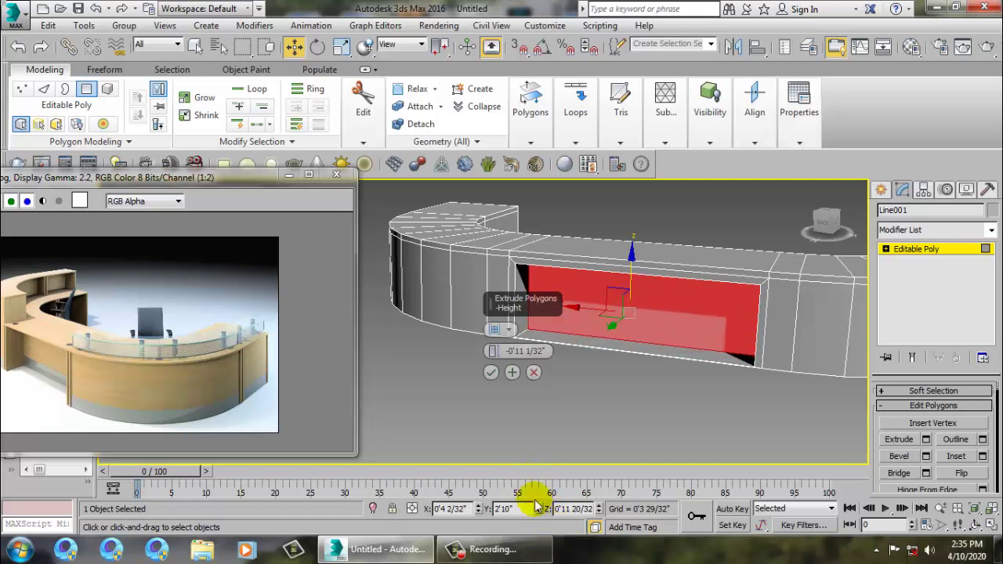
click(499, 379)
Leave polygon editing and add closely spaced vertical Swift Loop edges just outside the front panel's right end
mouse_move(779, 321)
alt+middle_down()
mouse_move(795, 333)
mouse_move(783, 310)
mouse_move(776, 315)
alt+middle_up()
scroll(780, 305, up, 5)
click(363, 141)
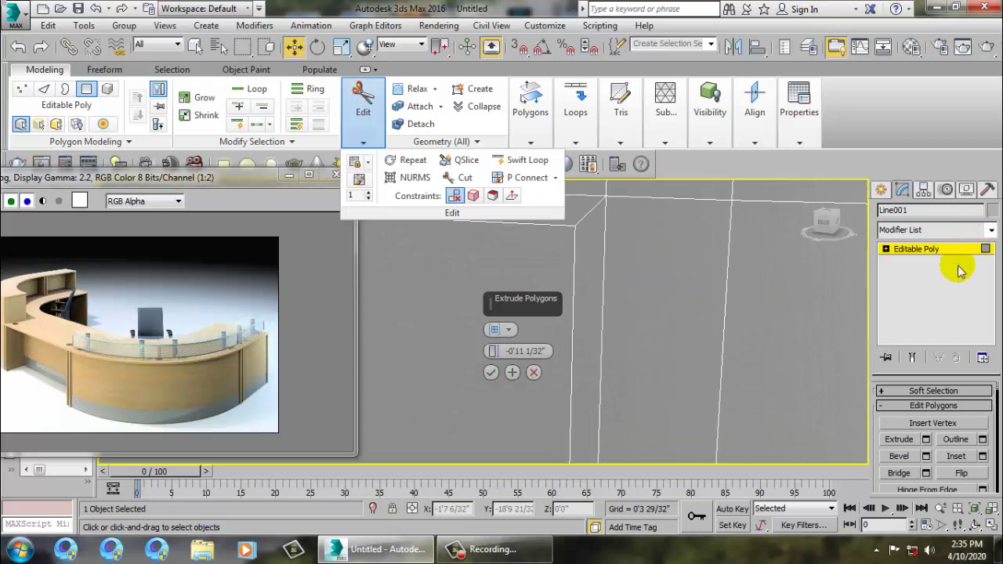
click(928, 250)
click(521, 89)
drag(637, 193, 641, 206)
click(652, 197)
right_click(654, 200)
Add a vertical Swift Loop edge just outside the front panel's left end
scroll(705, 259, up, 5)
scroll(711, 265, down, 4)
middle_drag(616, 259, 664, 278)
scroll(744, 303, down, 1)
alt+middle_drag(746, 305, 673, 315)
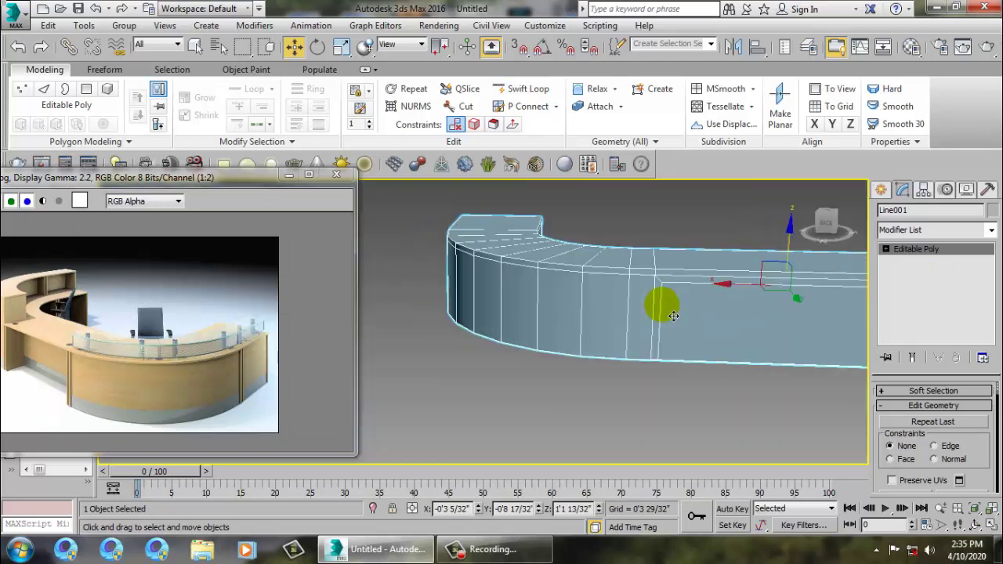
scroll(675, 295, up, 4)
scroll(677, 287, down, 2)
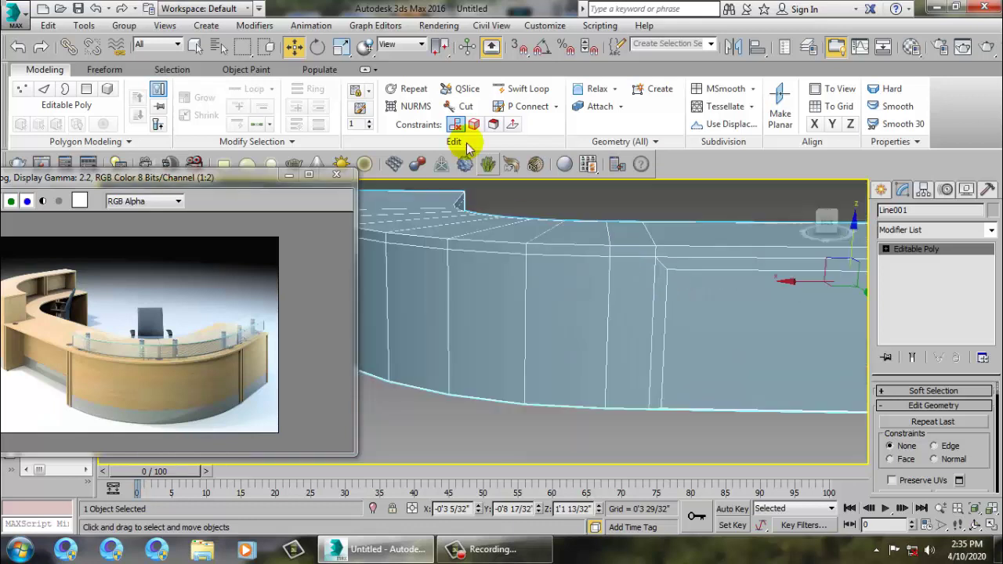
click(524, 89)
click(658, 249)
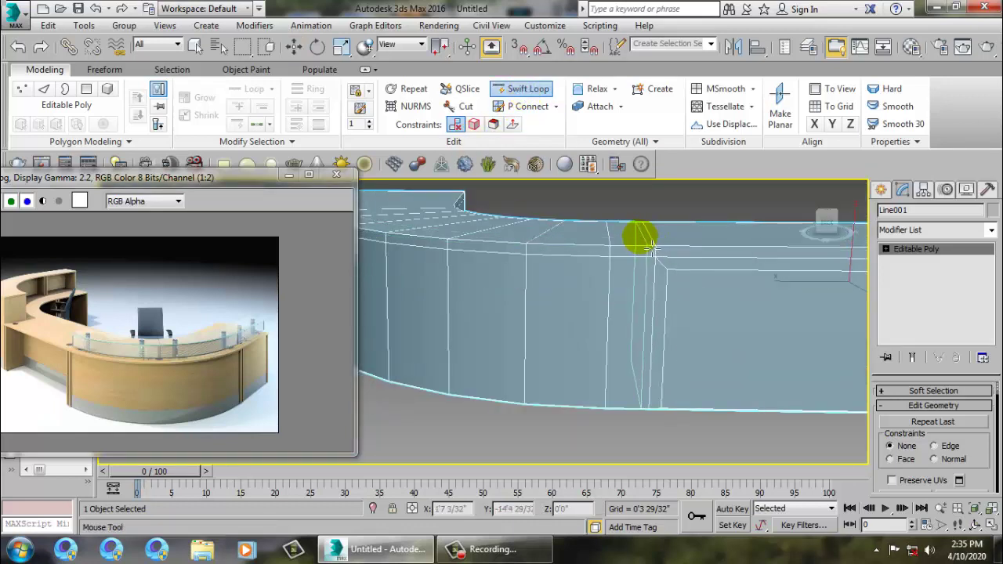
right_click(650, 248)
Recess the inset front panel by extruding its polygon -0'11 1/32"
alt+middle_drag(672, 267, 629, 287)
middle_drag(742, 292, 672, 347)
key(4)
scroll(607, 311, down, 5)
scroll(672, 344, up, 3)
alt+middle_drag(601, 320, 541, 360)
click(926, 440)
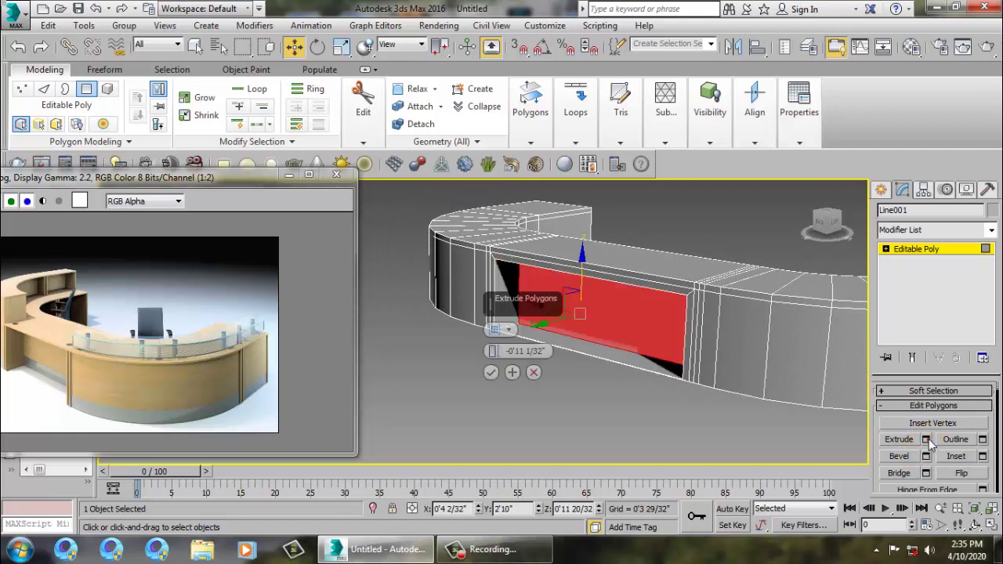
click(491, 372)
Subdivide the narrow vertical strip beside the recess's right end with Swift Loop, leaving a thin gap between two slim strips
mouse_move(721, 309)
alt+middle_down()
mouse_move(679, 293)
mouse_move(708, 317)
alt+middle_up()
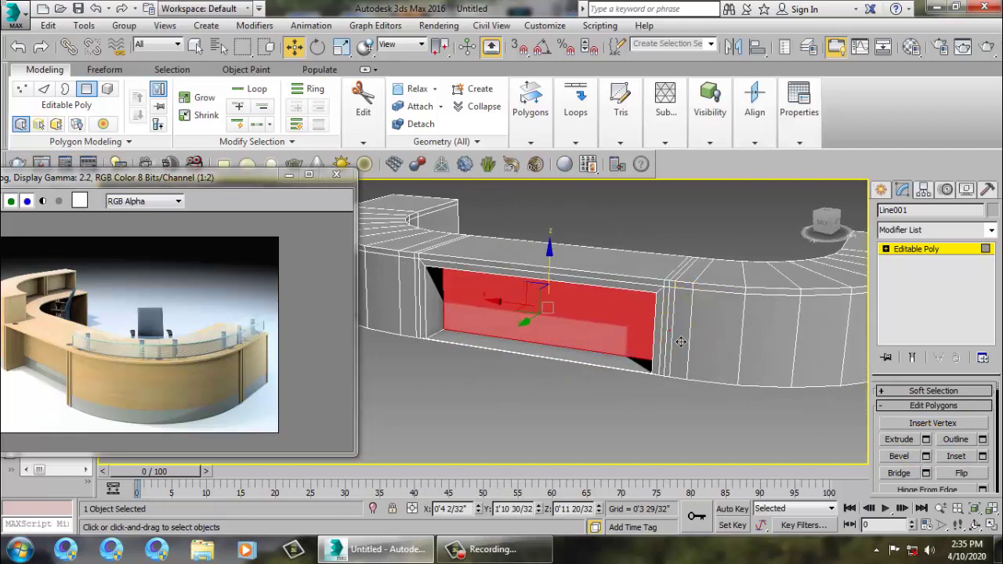
click(680, 341)
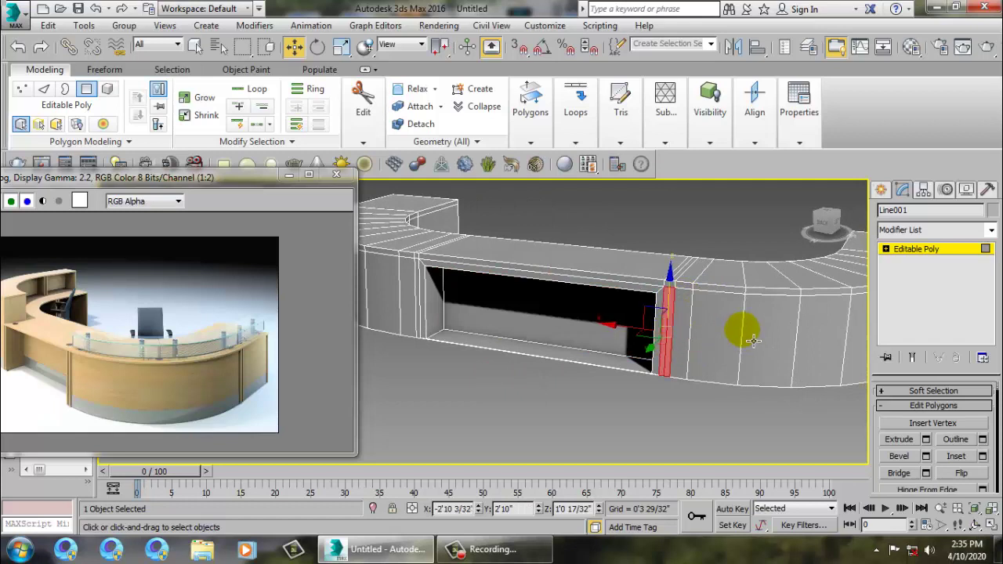
alt+middle_drag(739, 333, 741, 341)
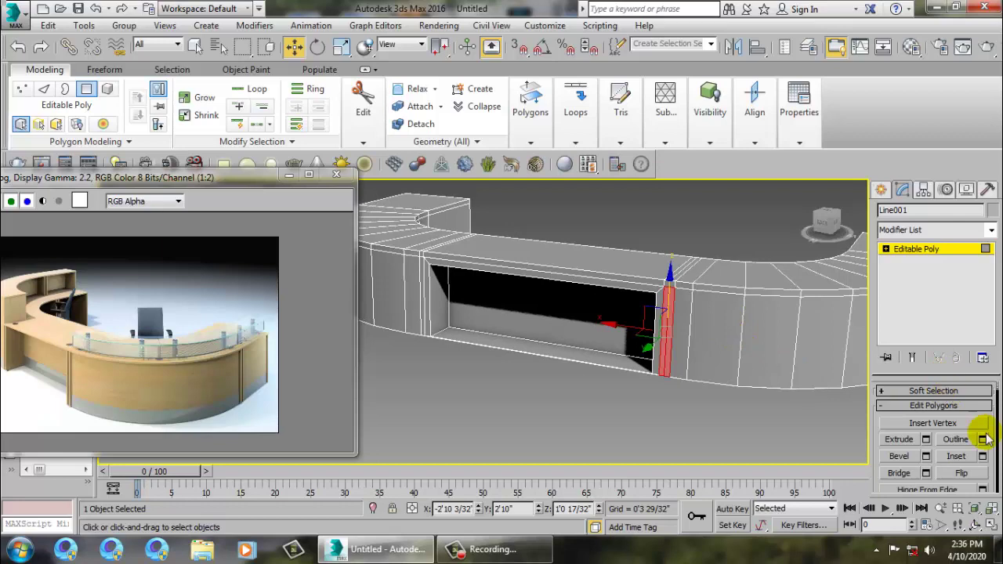
scroll(752, 354, up, 5)
alt+middle_drag(735, 349, 686, 328)
scroll(698, 312, down, 3)
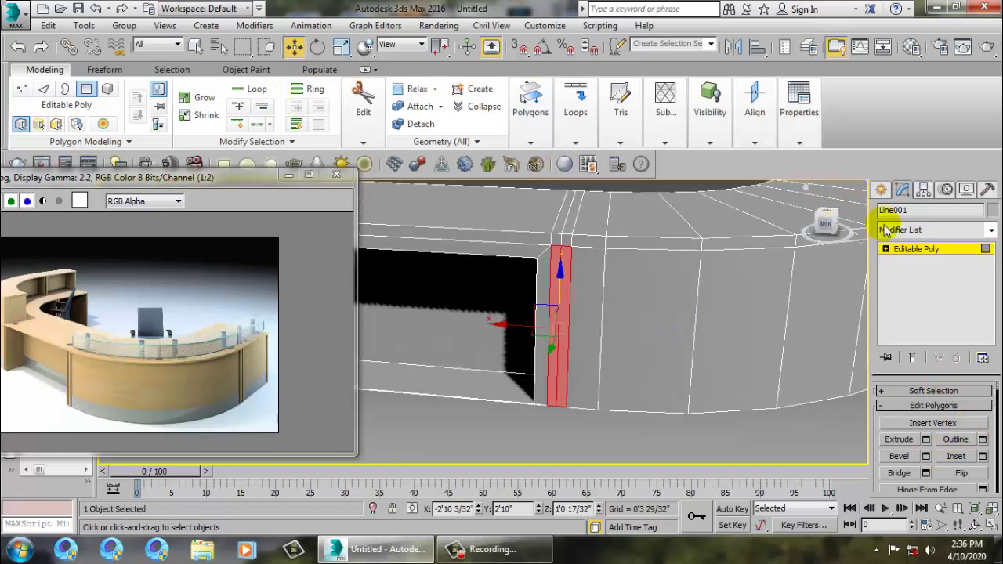
click(917, 249)
click(521, 89)
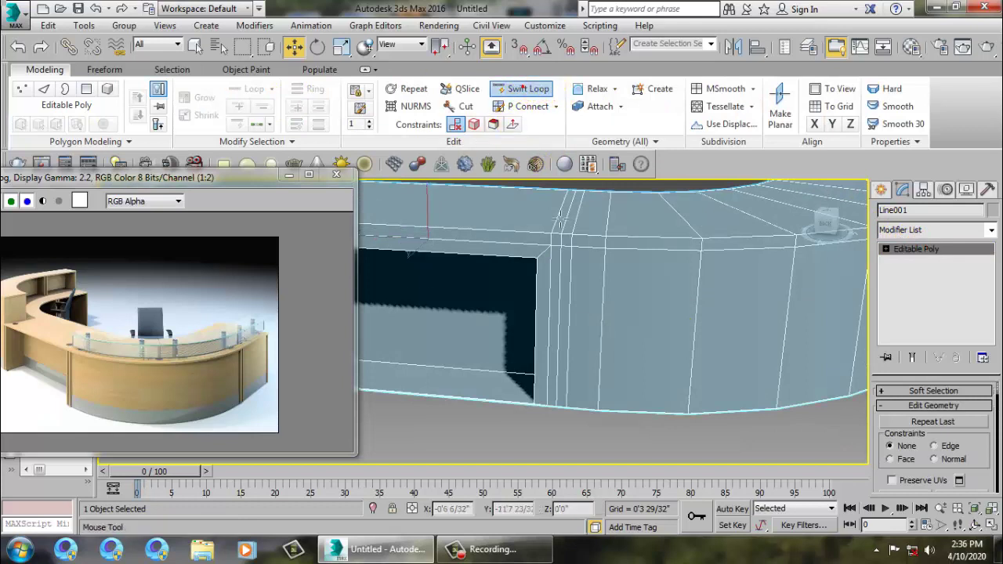
click(560, 234)
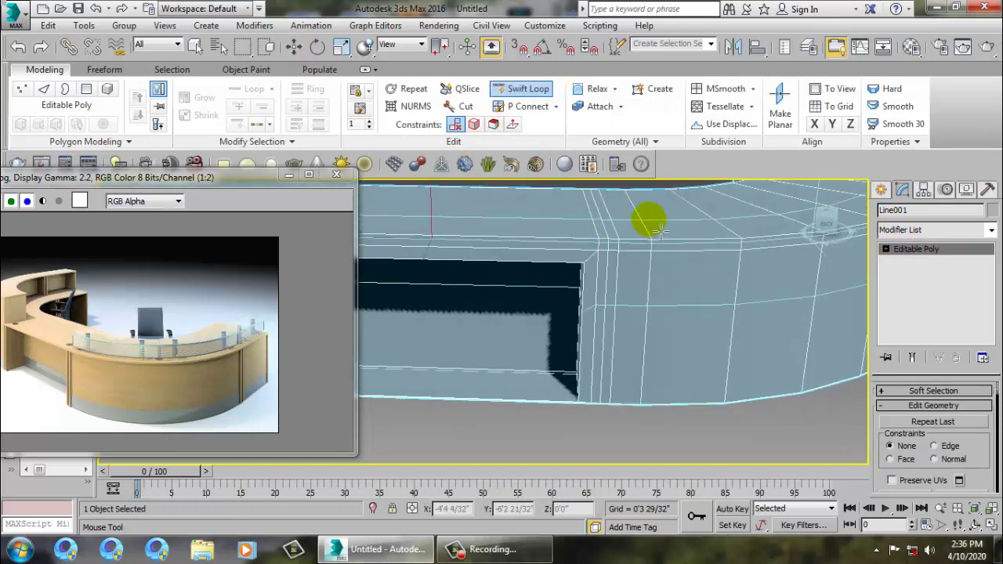
scroll(615, 241, up, 3)
click(519, 279)
mouse_move(629, 293)
alt+middle_down()
mouse_move(578, 283)
mouse_move(629, 292)
alt+middle_up()
right_click(578, 283)
Select the two slim vertical strips beside the recess's right end, including their upper segments, and extrude them 0'1 10/32"
click(885, 250)
click(915, 296)
alt+middle_drag(480, 299, 548, 294)
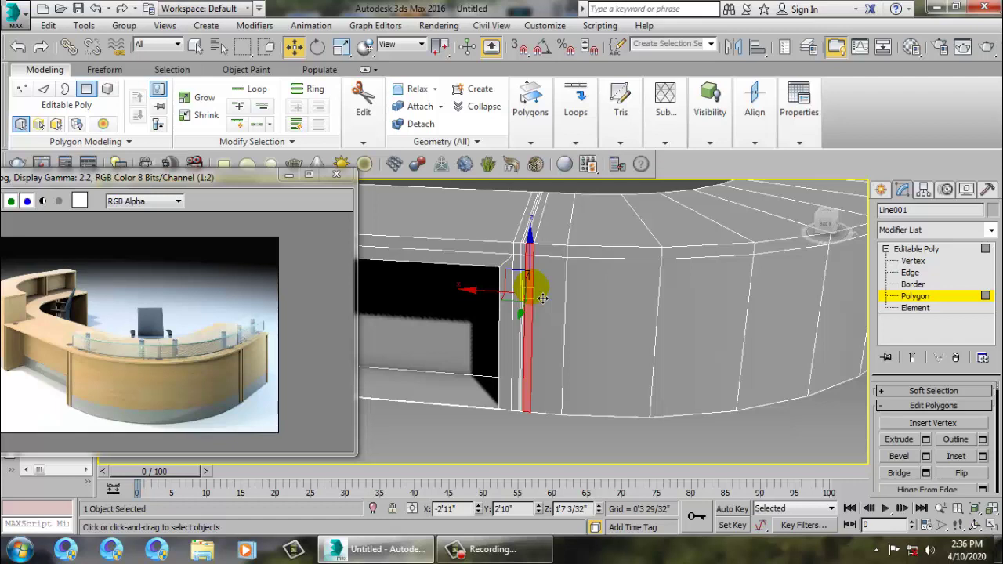
drag(527, 257, 528, 282)
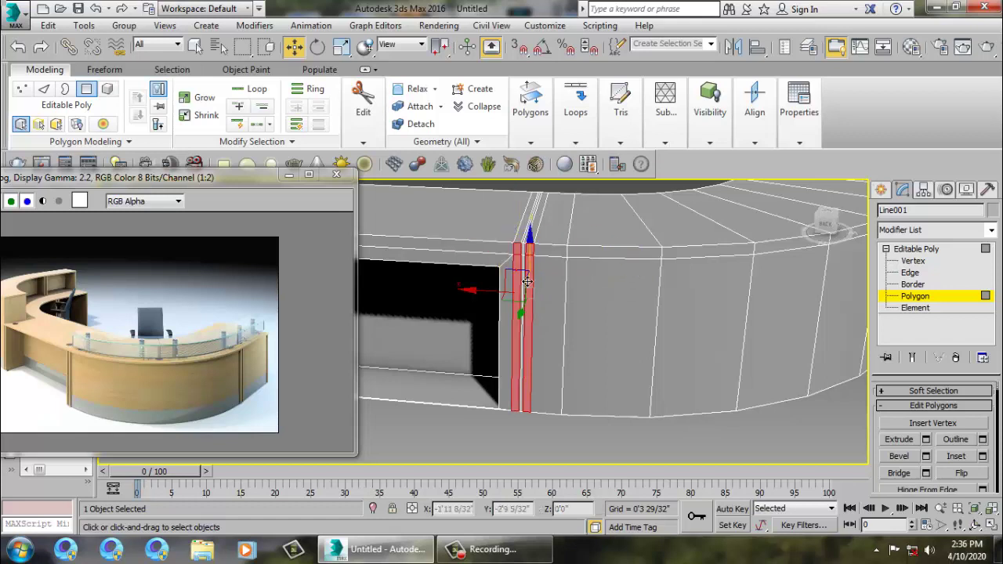
click(926, 440)
alt+middle_drag(619, 308, 646, 289)
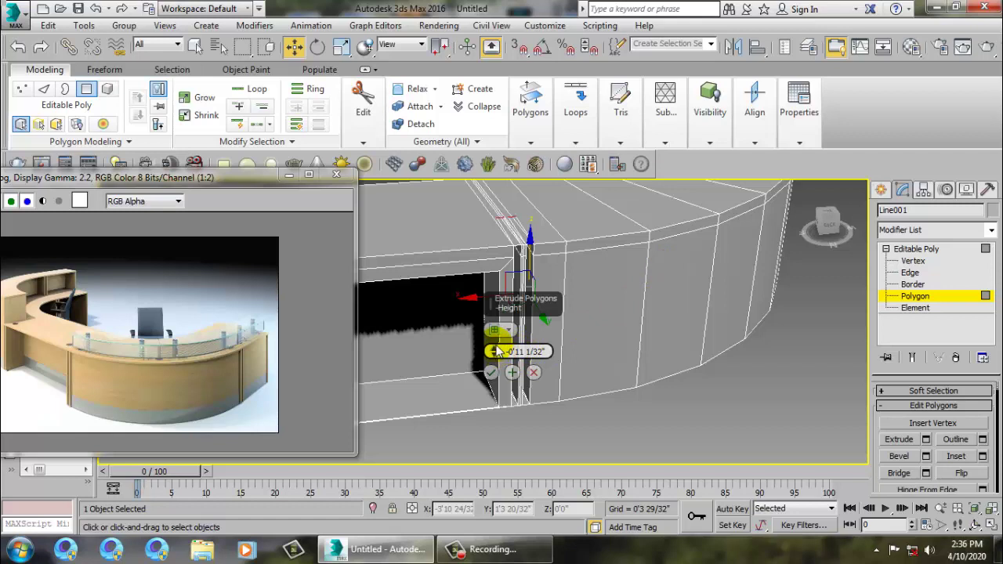
drag(494, 351, 454, 206)
click(494, 373)
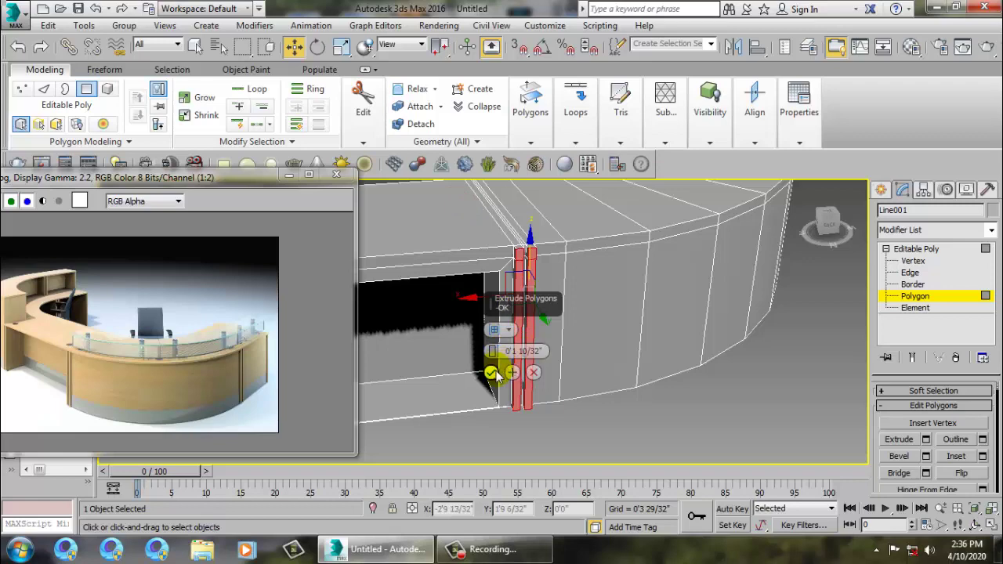
click(710, 460)
Extrude the narrow vertical strip beside the recess's left end, with its upper segment, by 0'1 10/32" and leave polygon editing
alt+middle_drag(674, 352, 716, 306)
scroll(716, 307, down, 5)
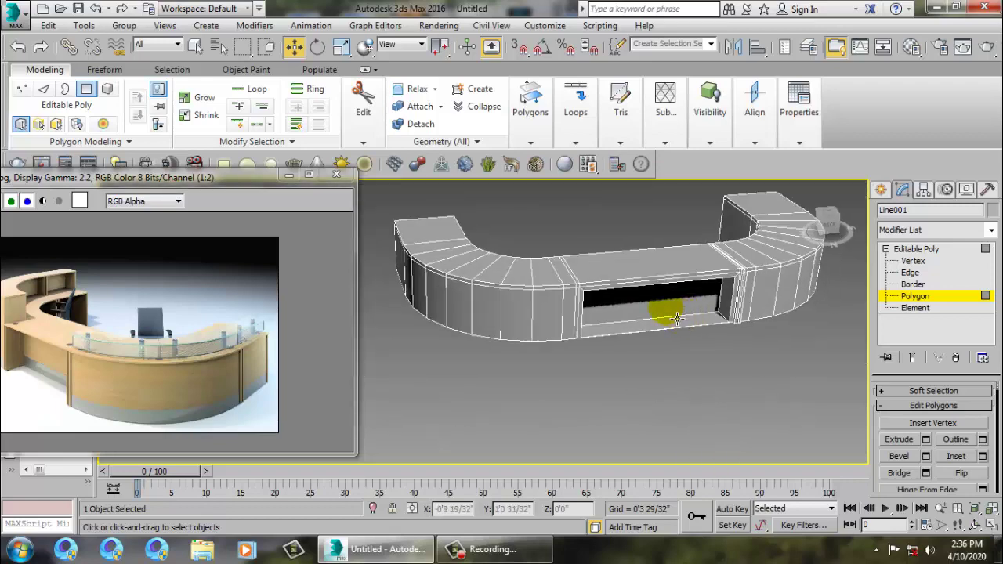
scroll(677, 317, up, 5)
click(632, 258)
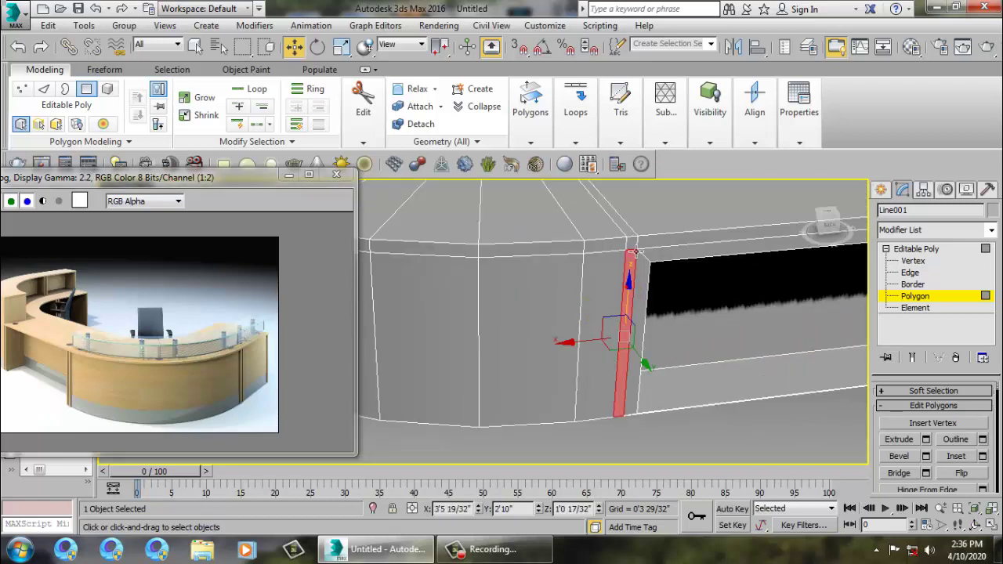
ctrl+click(630, 245)
middle_drag(752, 257, 635, 274)
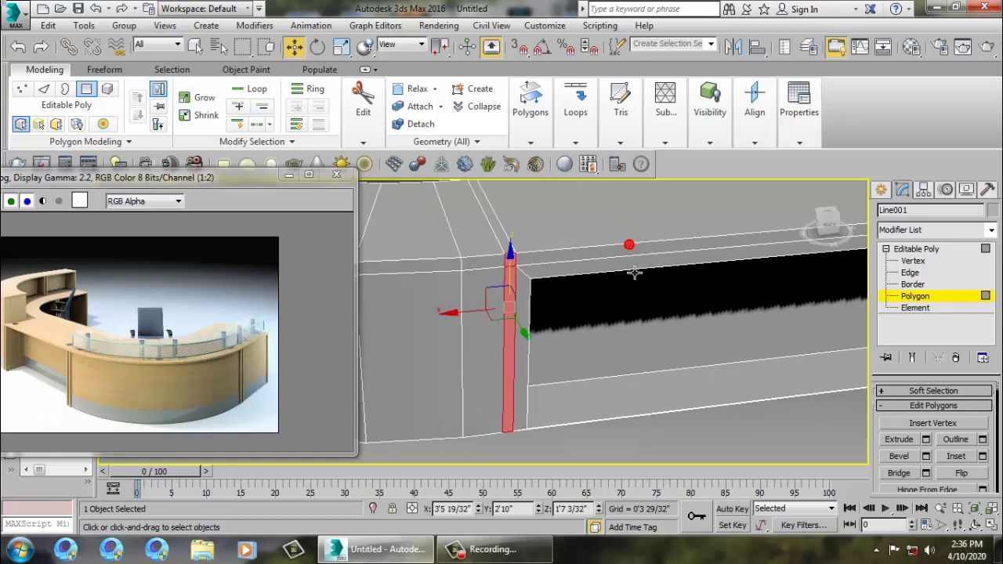
click(928, 440)
click(490, 375)
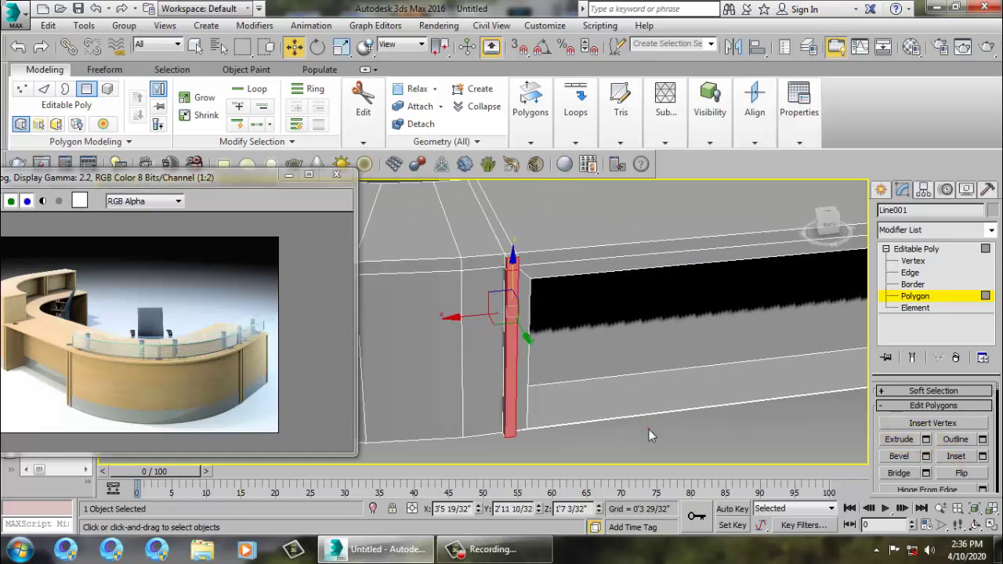
click(649, 430)
scroll(649, 430, down, 5)
alt+middle_drag(694, 337, 660, 360)
alt+middle_drag(517, 313, 580, 302)
click(914, 249)
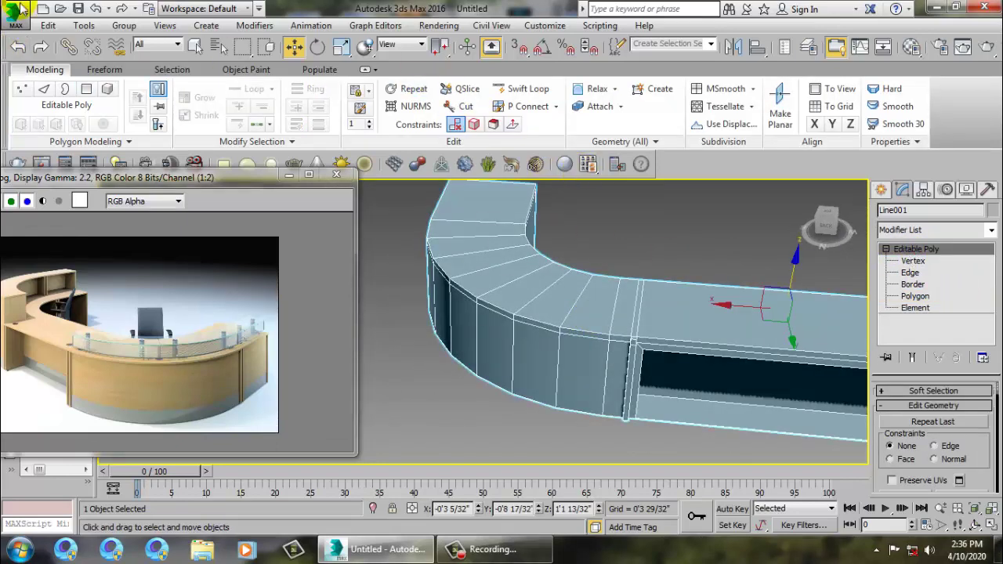
Save the scene under the file name table
click(82, 10)
text(ta)
key(Return)
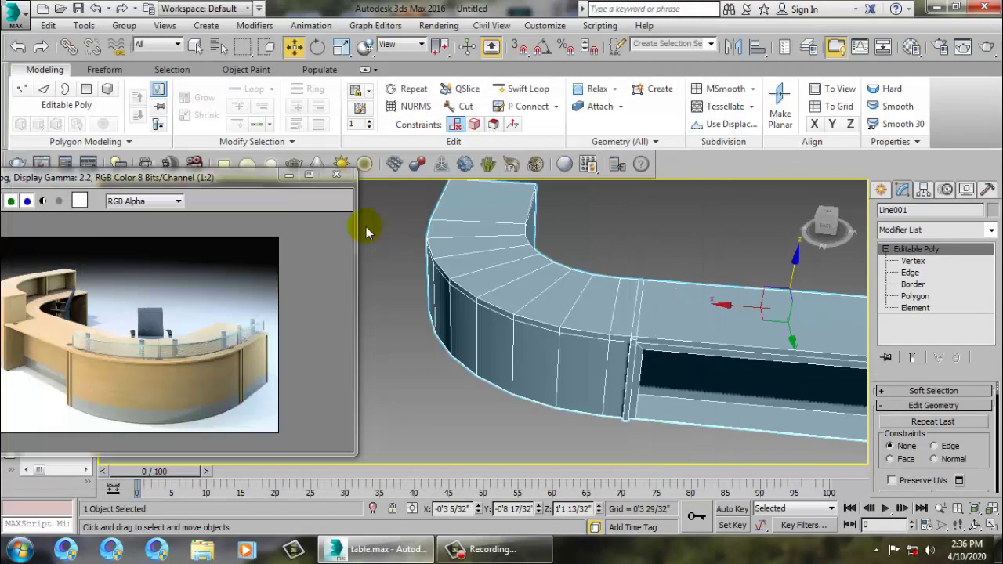
Add lengthwise edge loops with Swift Loop along the middle of the desk's top and around the front at mid-height
click(543, 95)
alt+middle_drag(511, 263, 513, 307)
click(522, 310)
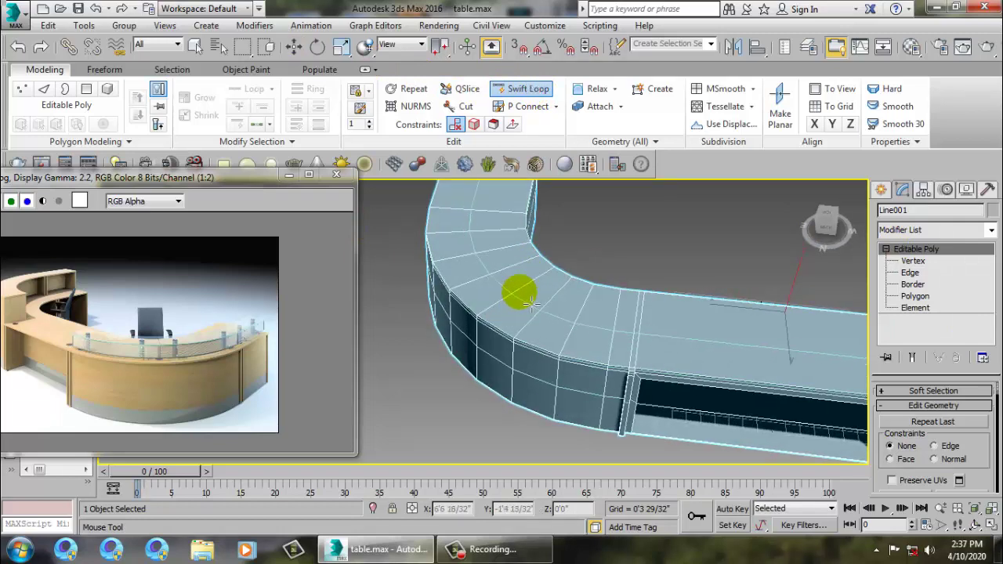
right_click(514, 292)
Reposition the reference image window so the whole picture shows beside the curved end of the desk
alt+middle_drag(514, 292, 577, 277)
alt+middle_drag(825, 387, 684, 301)
drag(91, 177, 185, 202)
alt+middle_drag(451, 280, 639, 307)
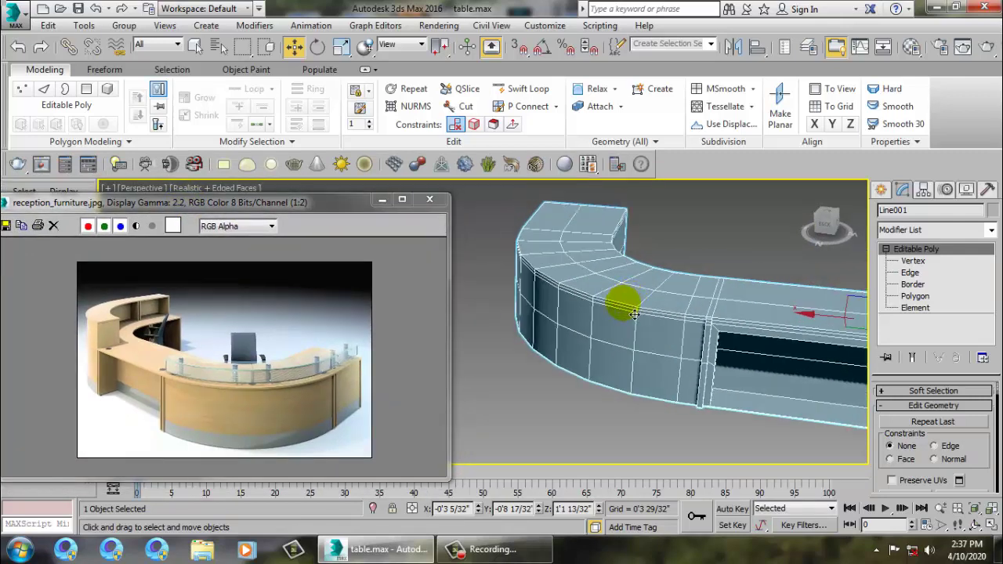
Select the outer row of top polygons along the desk's curved section and extrude them upward 0'11 26/32"
click(913, 296)
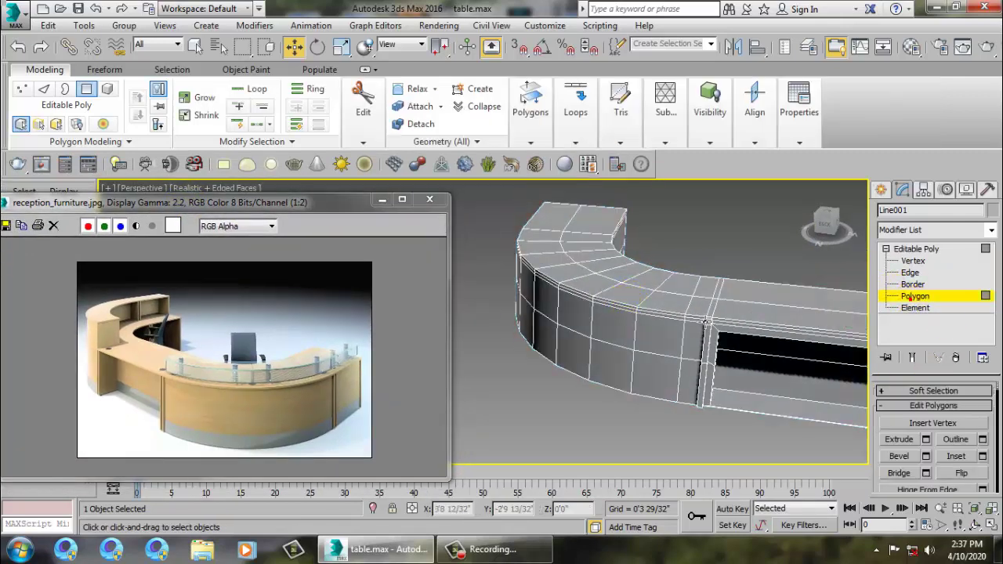
click(705, 319)
ctrl+click(674, 305)
ctrl+click(632, 298)
ctrl+click(589, 288)
ctrl+click(568, 275)
ctrl+click(555, 257)
ctrl+click(556, 250)
ctrl+click(554, 245)
ctrl+click(564, 219)
alt+middle_drag(662, 281, 626, 253)
click(927, 439)
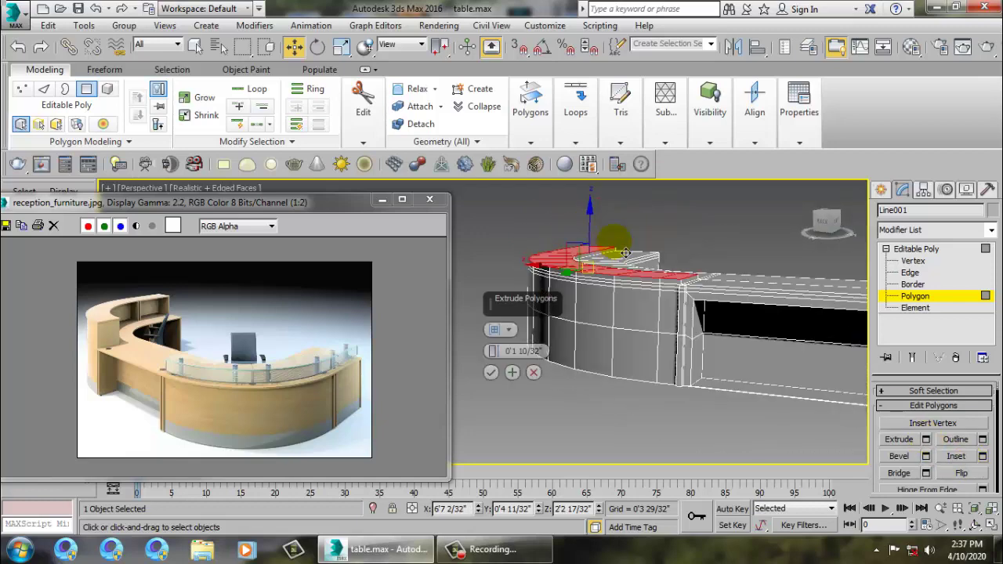
drag(493, 351, 484, 245)
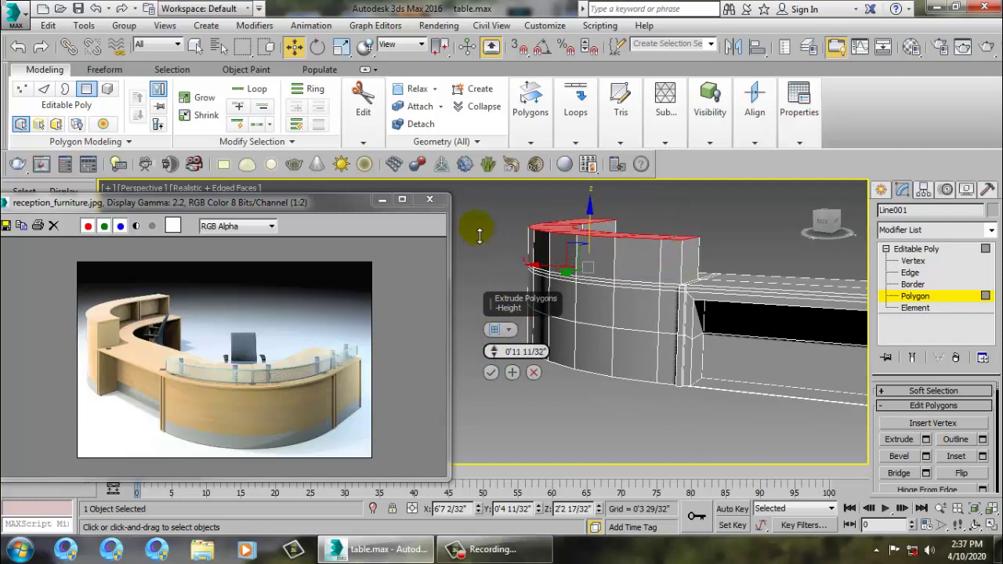
alt+middle_drag(682, 321, 665, 358)
drag(494, 354, 492, 354)
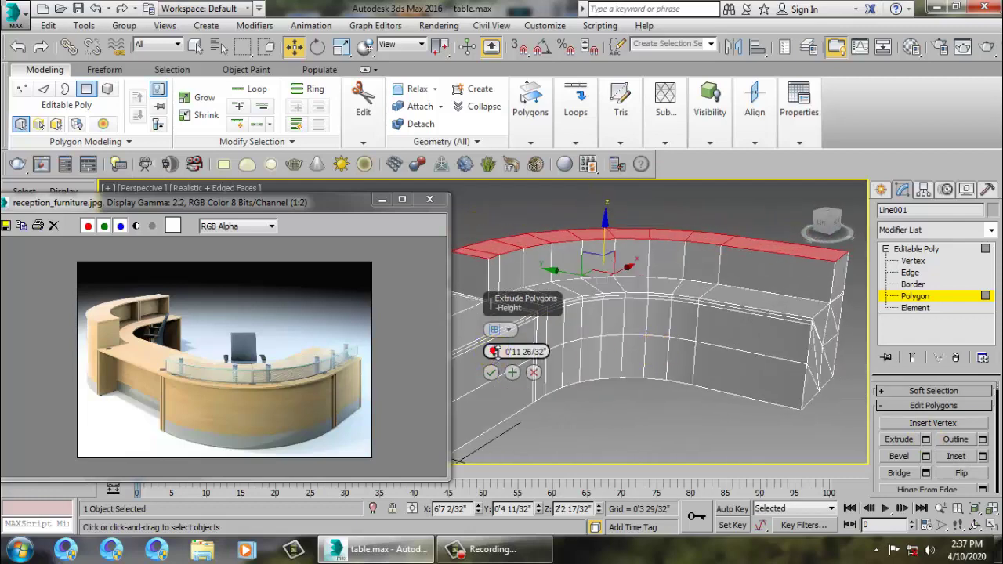
click(490, 372)
click(695, 425)
Inset the two inner-face polygons at the raised section's far straight end as a group by 0'1 1/32"
alt+middle_drag(695, 425, 701, 357)
scroll(715, 367, up, 4)
scroll(651, 367, down, 1)
middle_drag(562, 390, 701, 384)
click(847, 391)
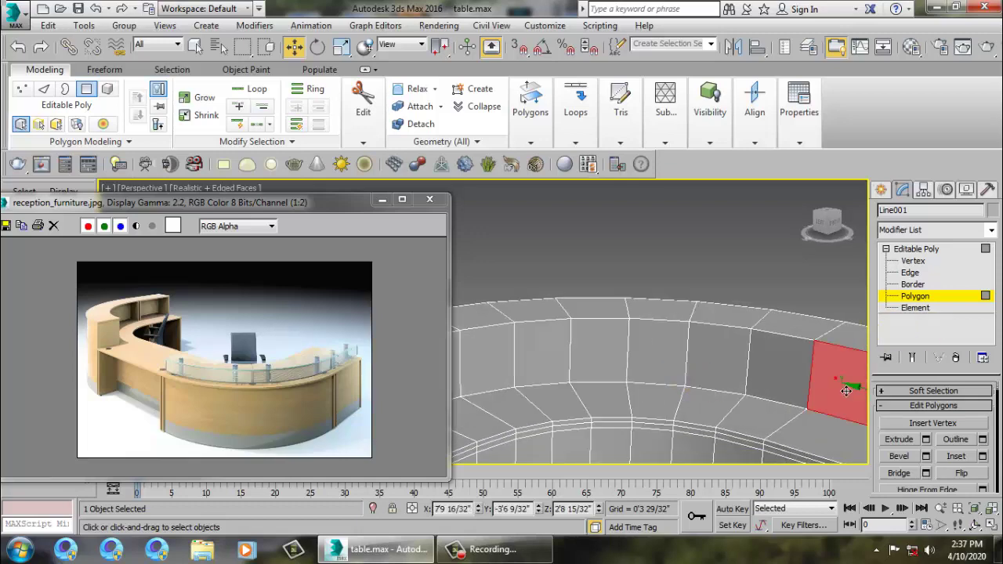
ctrl+click(795, 377)
scroll(815, 376, down, 2)
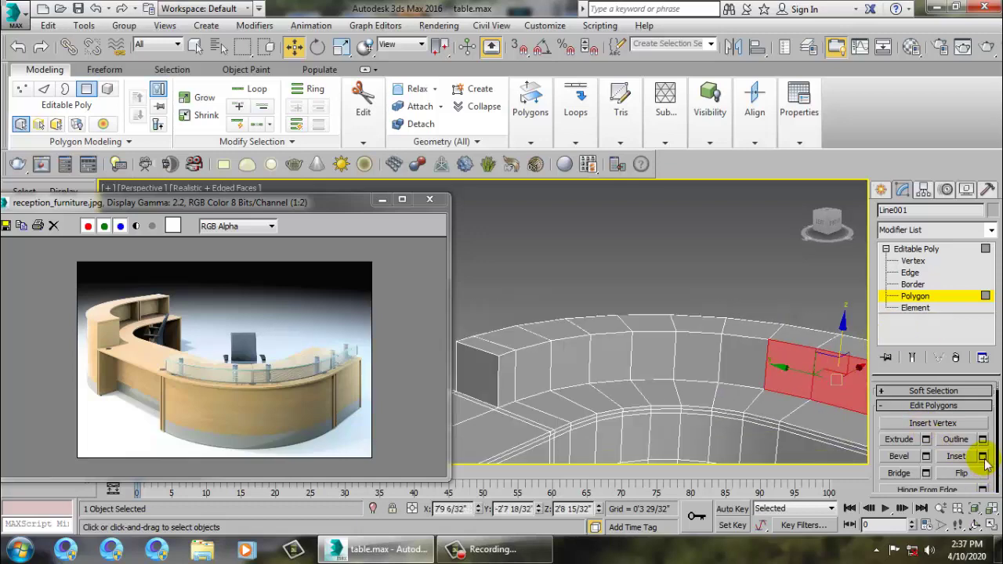
click(983, 457)
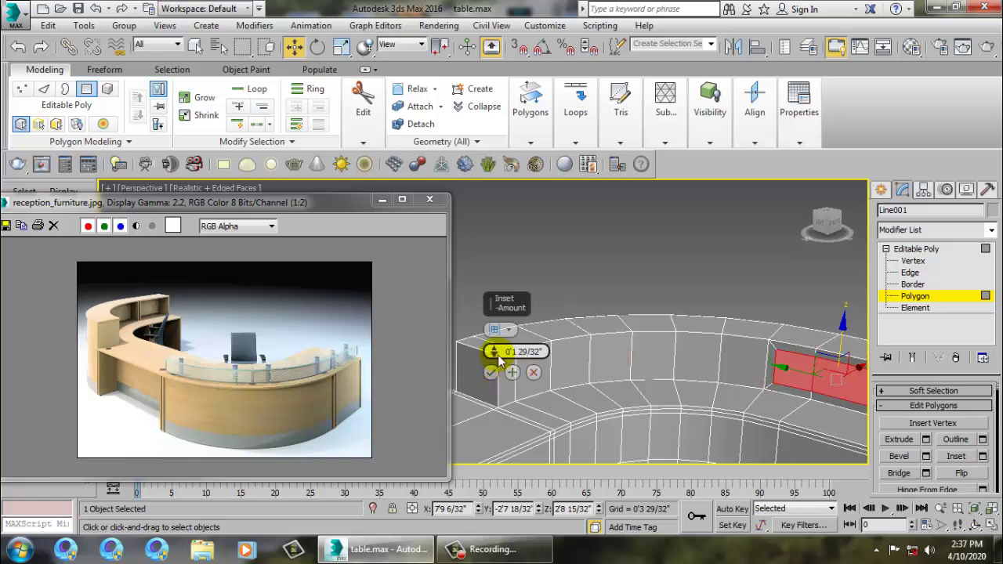
drag(496, 352, 512, 368)
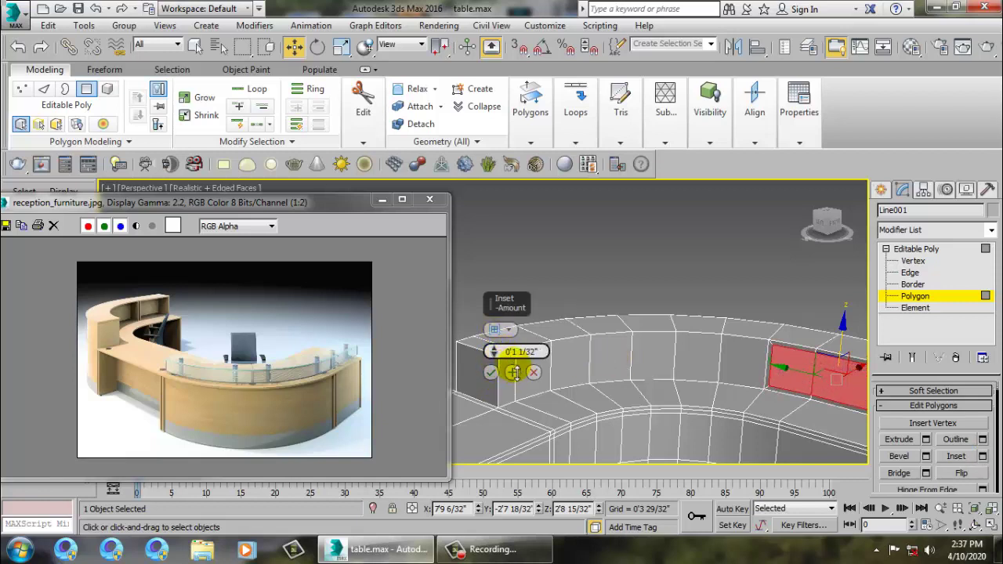
click(491, 373)
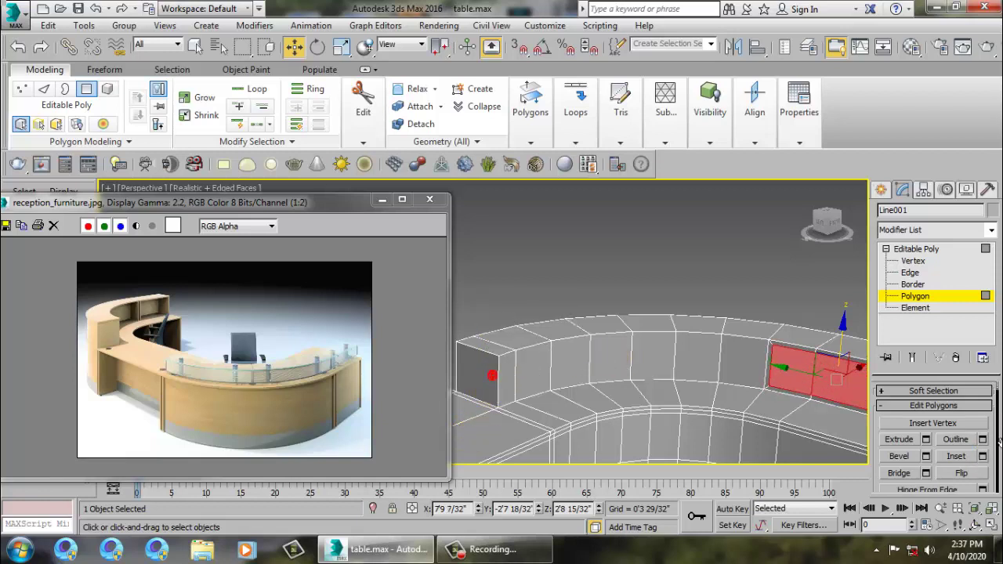
Recess the inset polygons at the raised section's far end by extruding them -0'4 24/32"
click(925, 440)
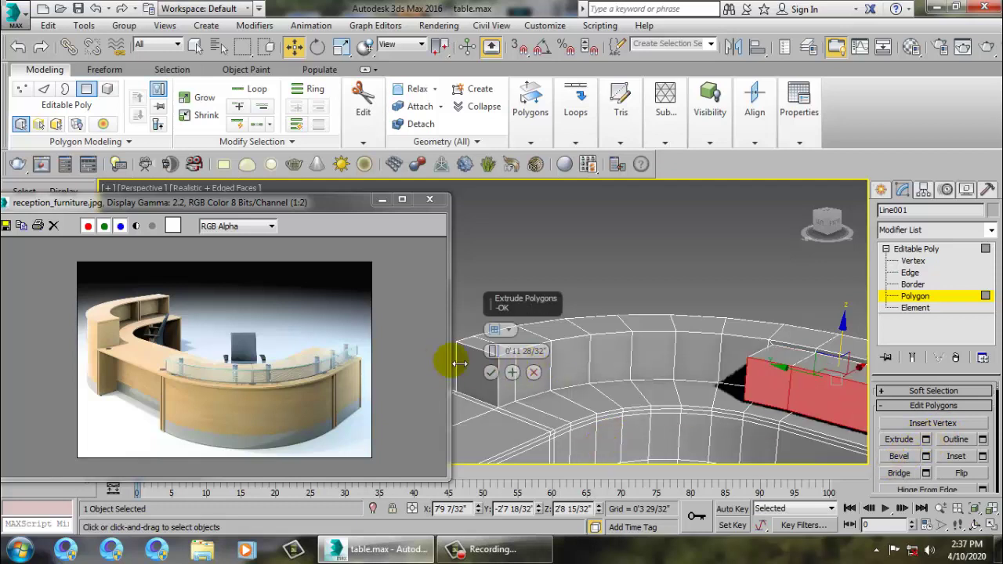
drag(494, 352, 564, 557)
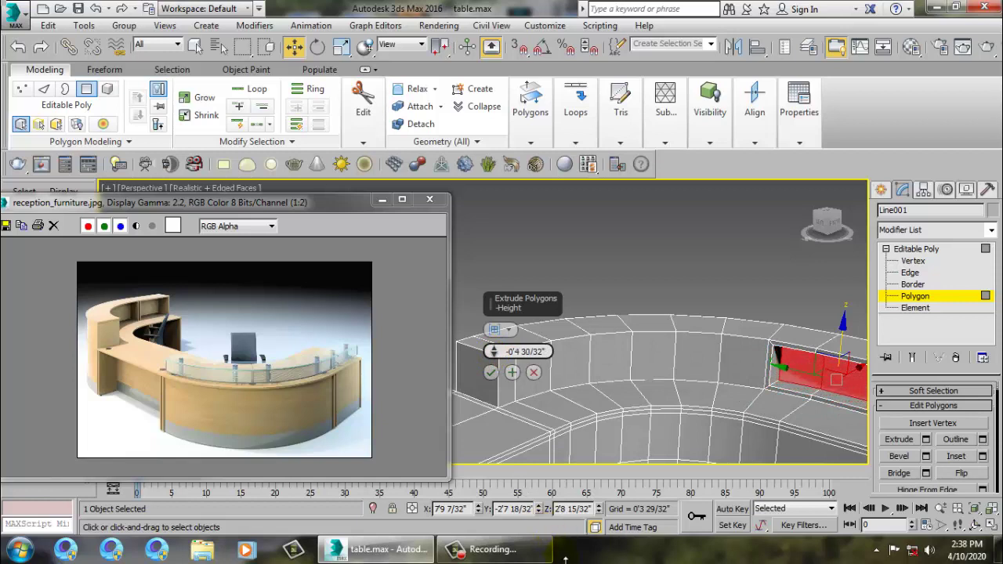
drag(570, 13, 565, 555)
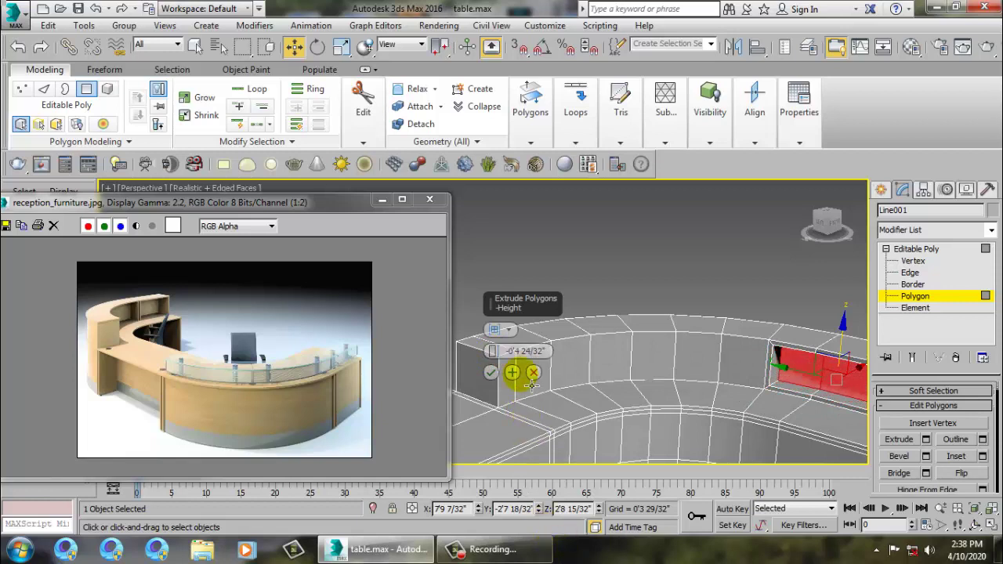
click(491, 374)
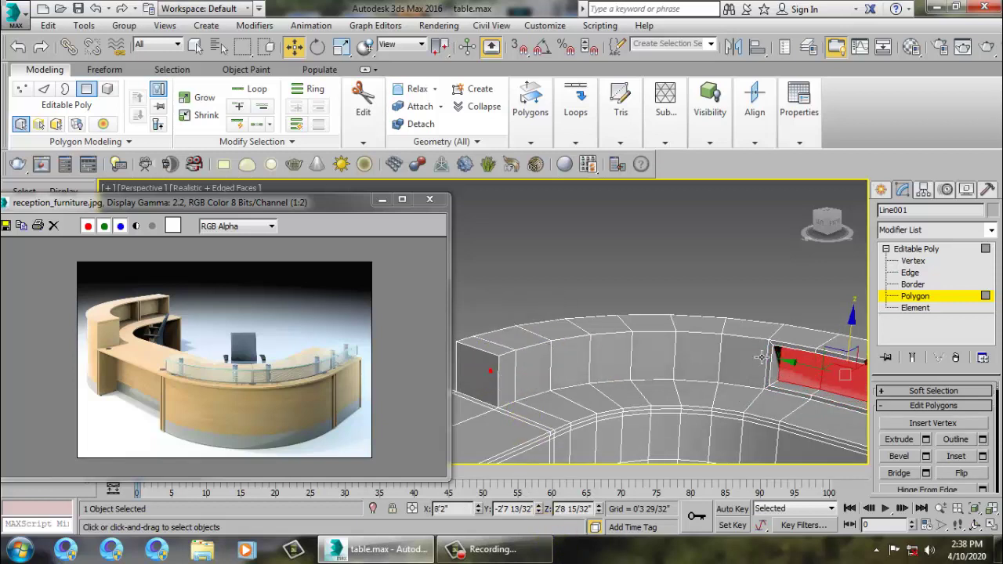
Inset the next three inner-face polygons along the raised curve by 0'1 1/32" and extrude them inward as a second compartment
alt+middle_drag(752, 363, 735, 347)
click(750, 353)
ctrl+click(693, 361)
ctrl+click(682, 359)
click(984, 458)
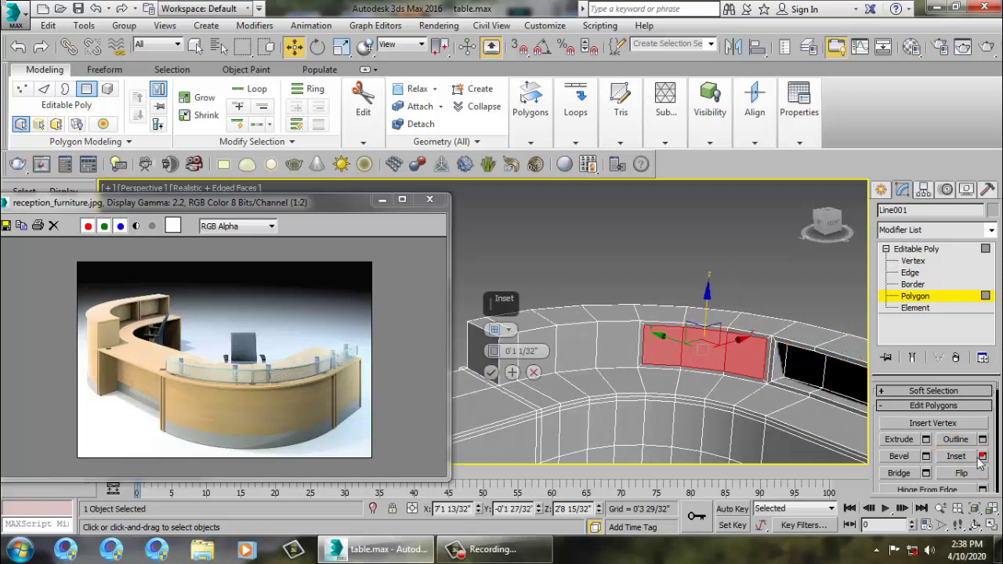
click(490, 373)
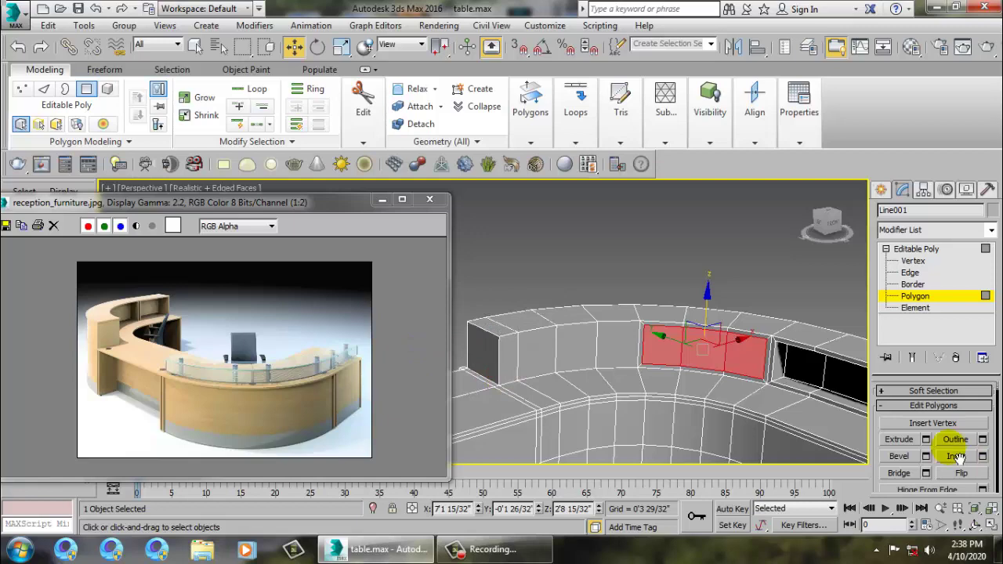
click(926, 439)
alt+middle_drag(638, 297, 721, 333)
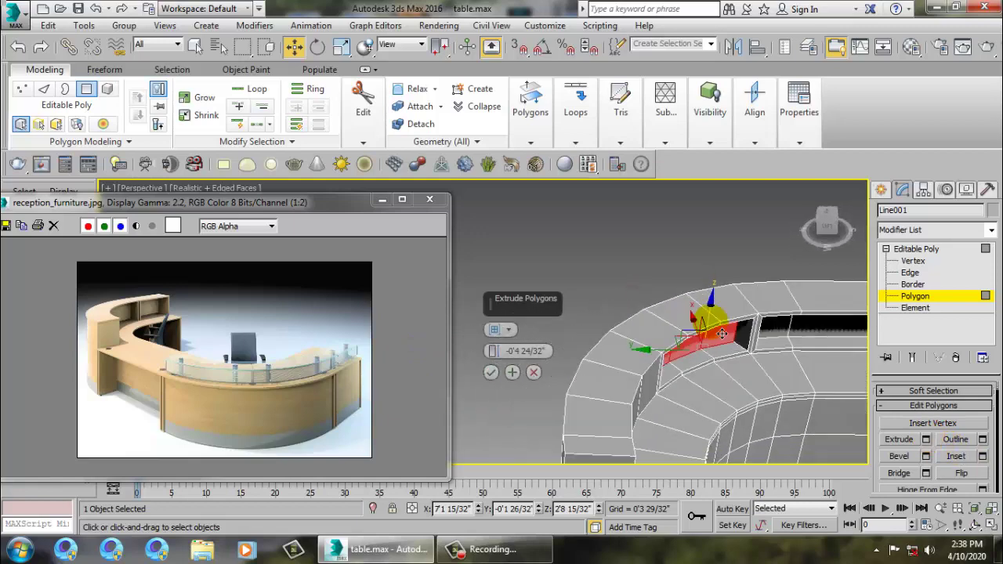
click(490, 376)
Inset the following two inner-face polygons of the raised section by 0'1 1/32" and extrude them -0'6 21/32" as a third compartment
alt+middle_drag(537, 381, 660, 349)
click(643, 351)
ctrl+click(599, 349)
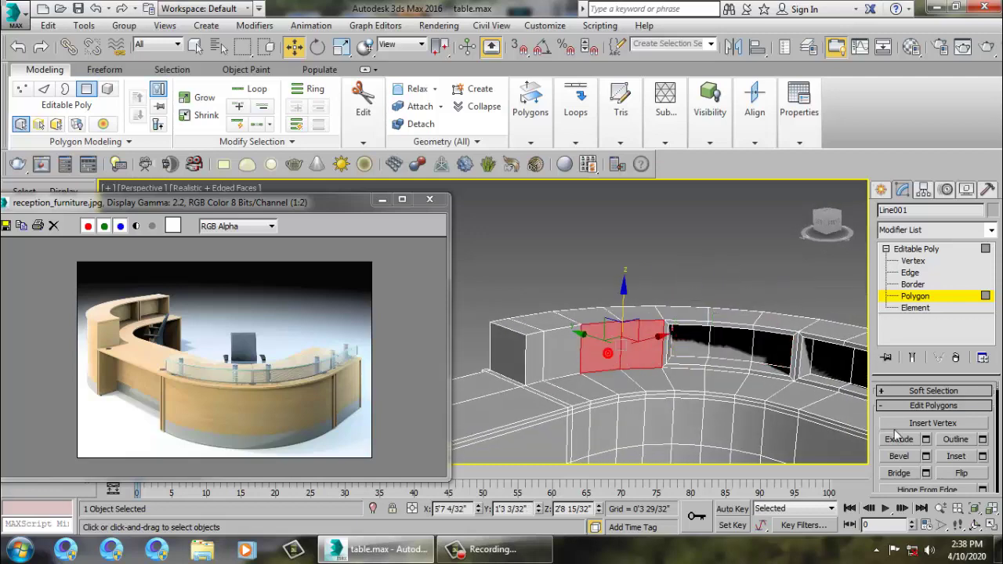
click(983, 457)
click(496, 382)
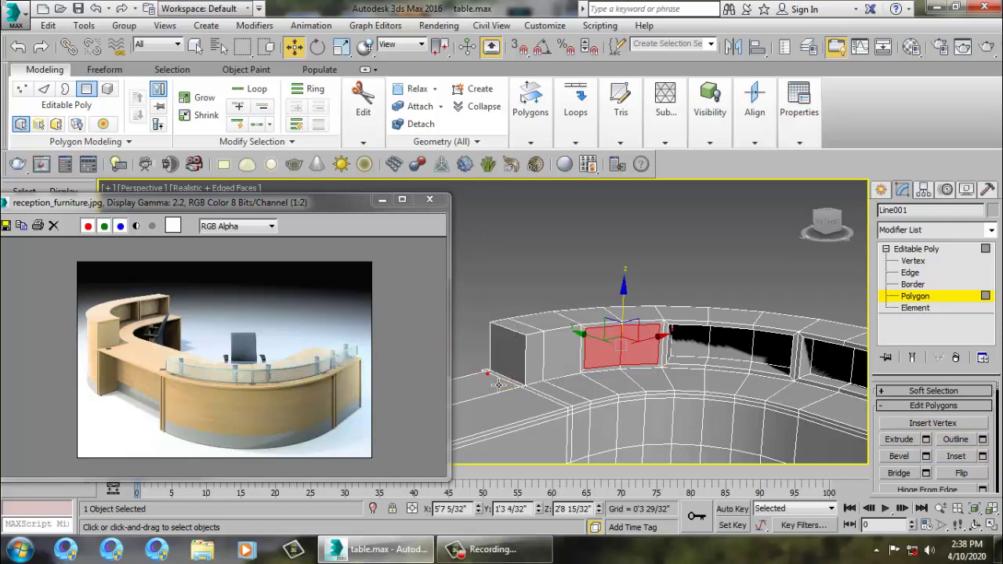
click(926, 440)
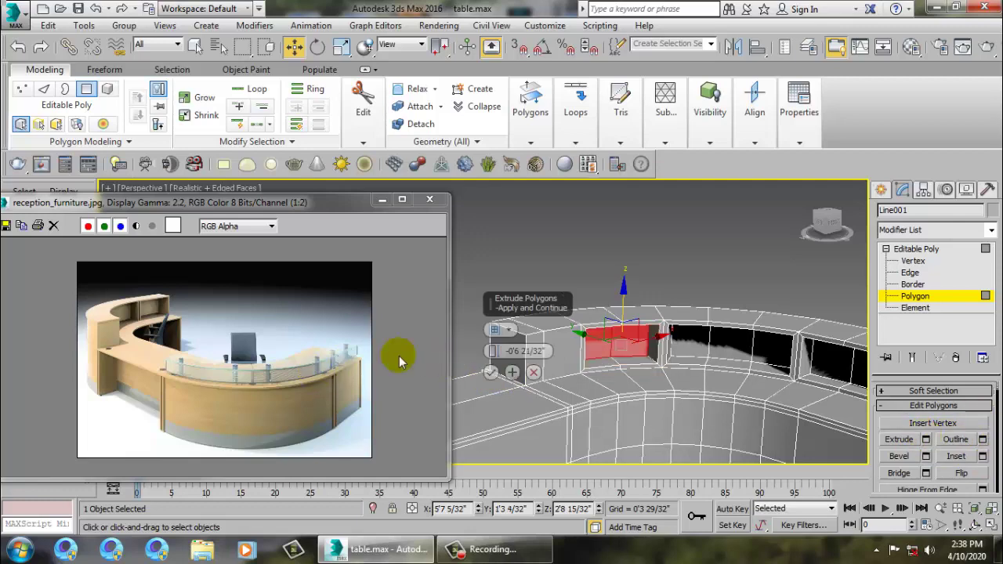
click(492, 372)
Add an edge loop around the raised section just below its top with Swift Loop, leaving a thin upper band
alt+middle_drag(492, 372, 714, 346)
scroll(676, 343, up, 4)
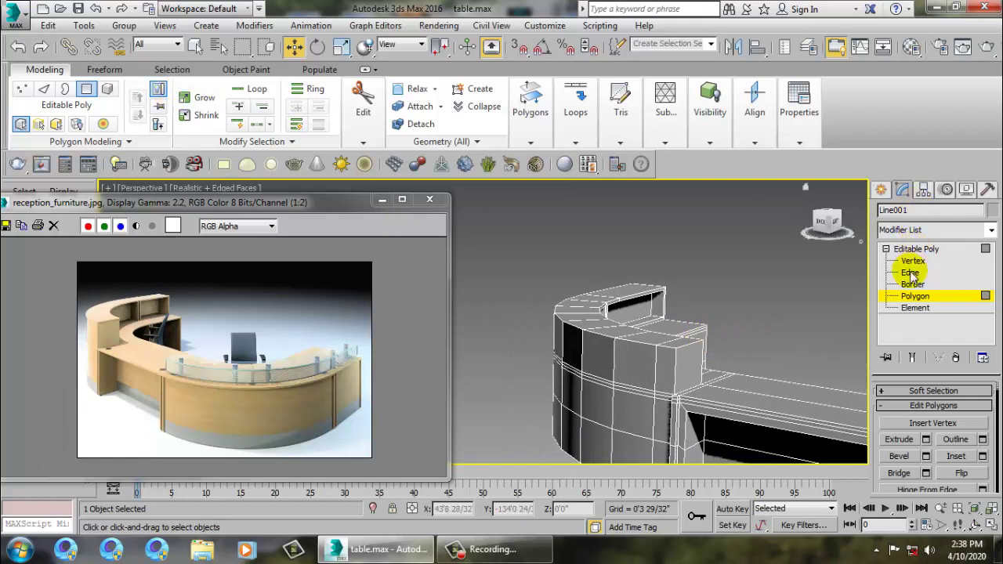
click(931, 251)
click(525, 89)
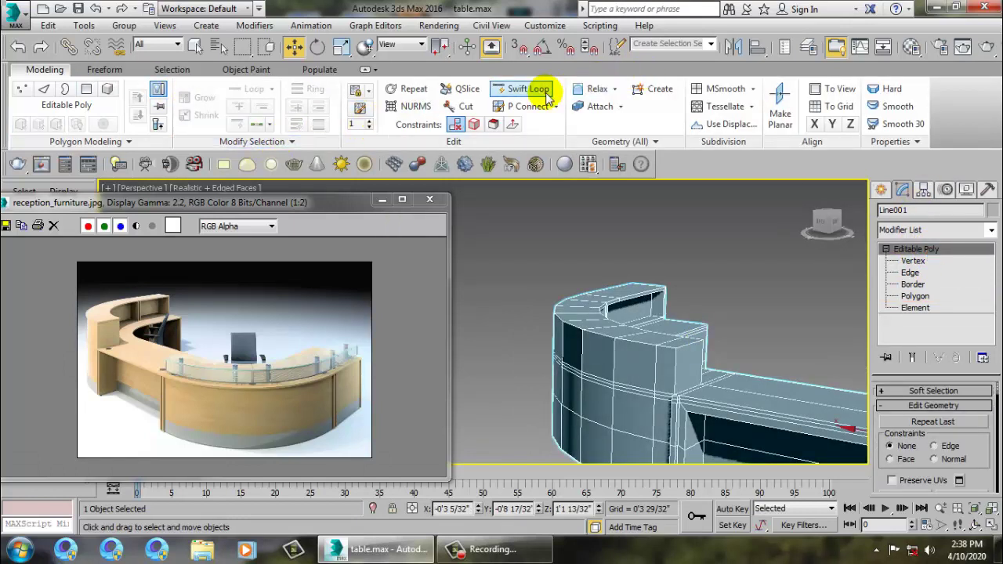
alt+middle_drag(768, 307, 666, 353)
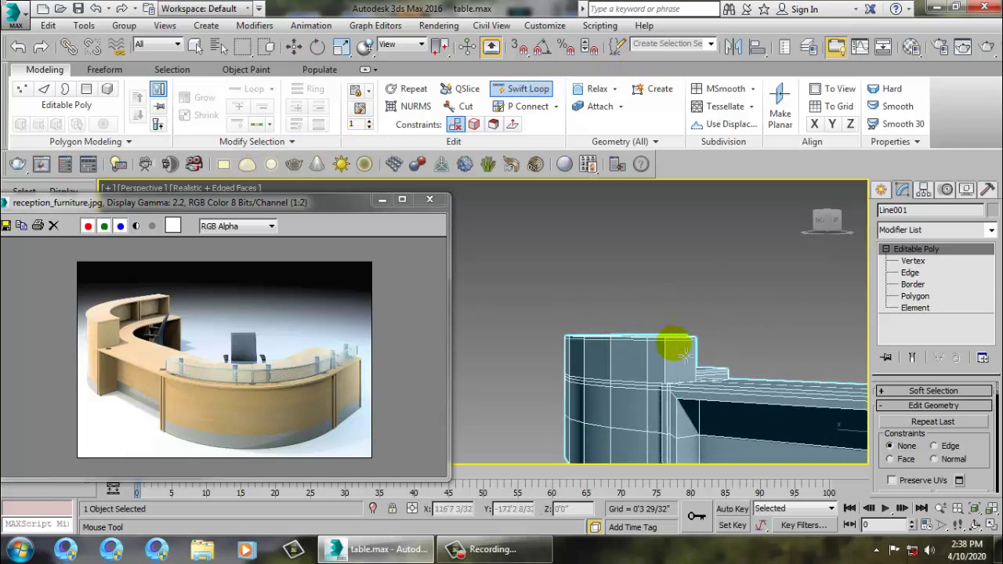
alt+middle_drag(687, 357, 818, 312)
right_click(716, 350)
Select the ring of short vertical edges in the raised section's thin upper band and convert the selection to the band's polygons
click(909, 276)
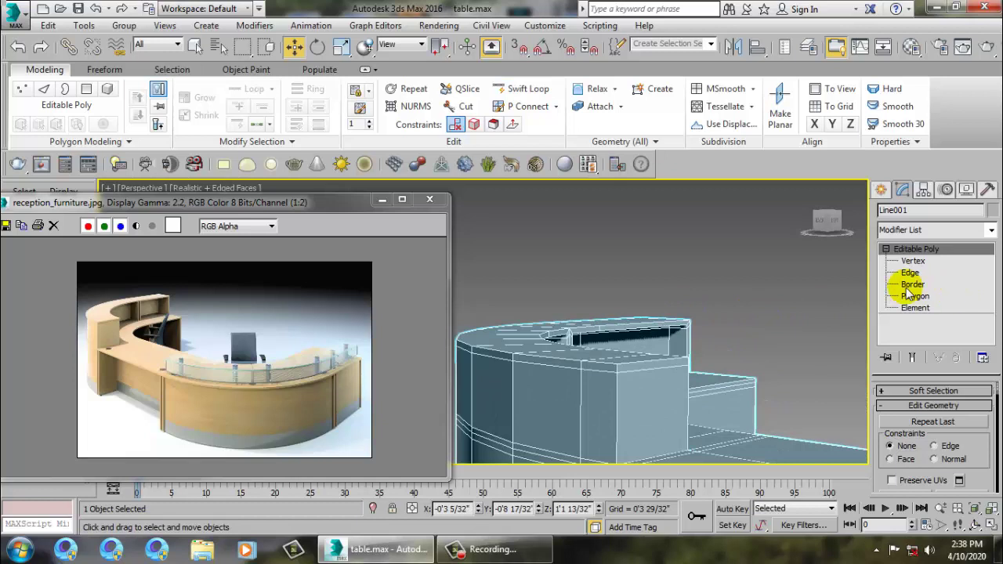
click(615, 382)
click(627, 379)
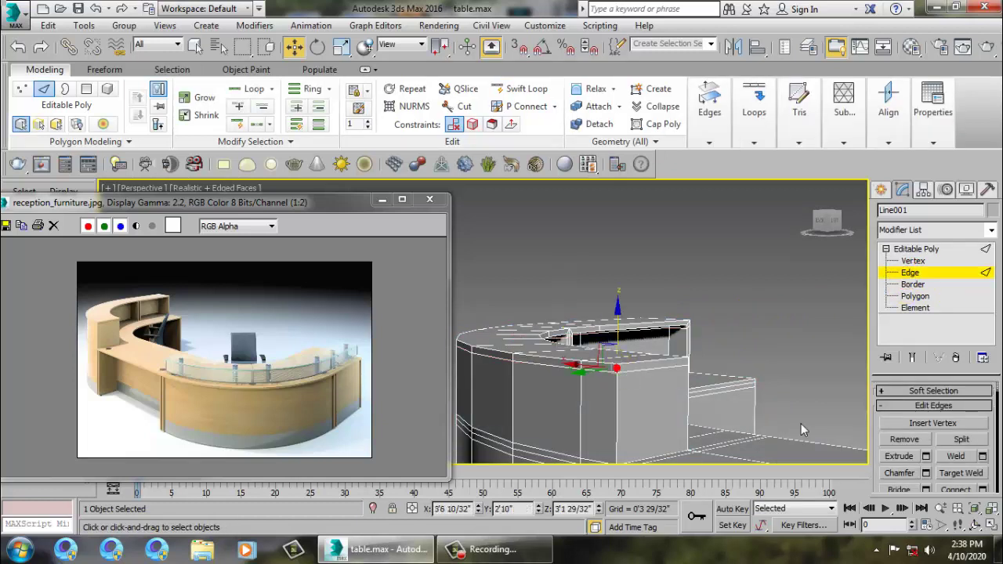
key(alt+r)
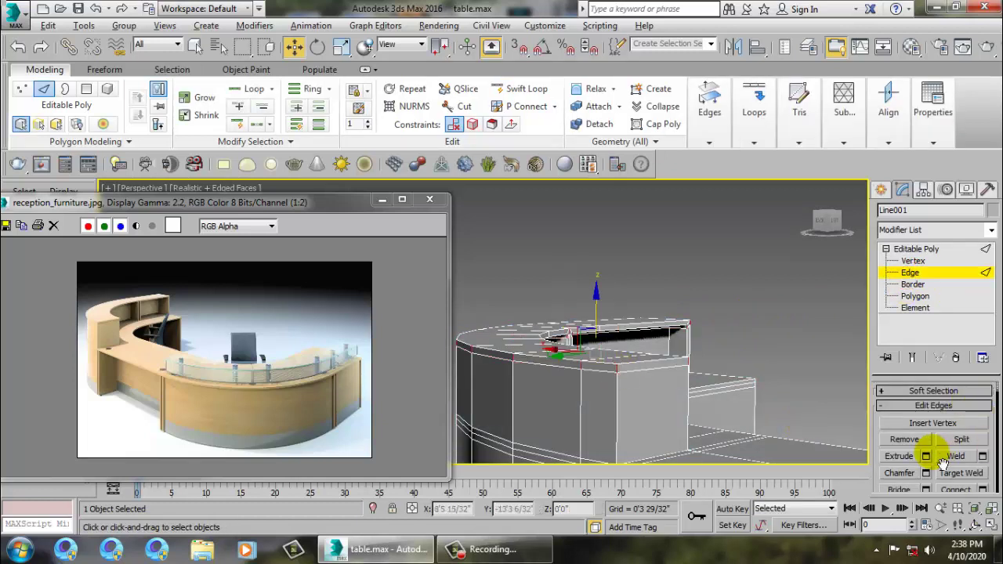
drag(876, 450, 963, 6)
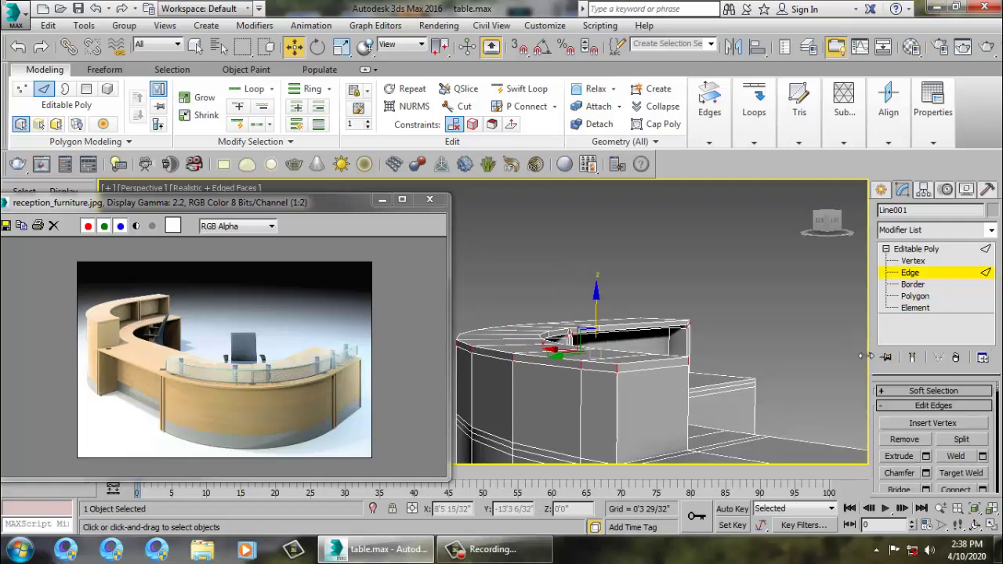
drag(876, 357, 722, 342)
drag(987, 474, 971, 13)
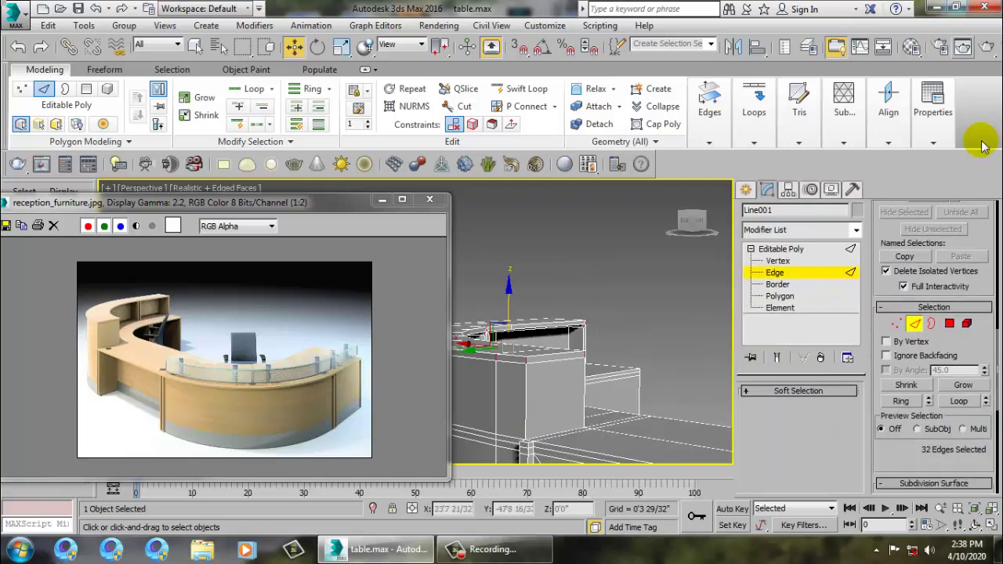
click(950, 324)
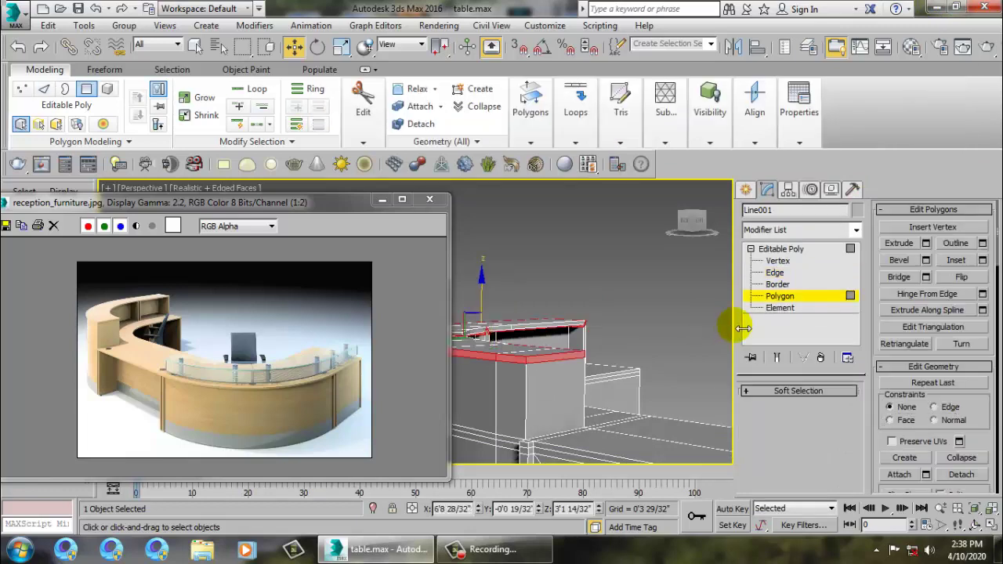
drag(743, 328, 871, 333)
Extrude the raised section's upper band polygons outward along local normals by about 0'0 28/32" to form an overhanging top edge
click(926, 440)
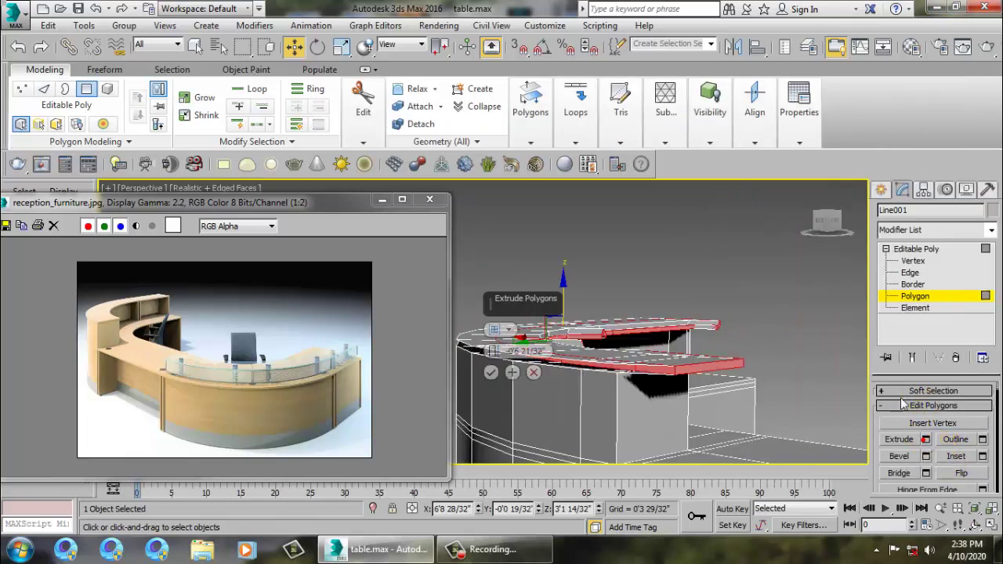
click(510, 330)
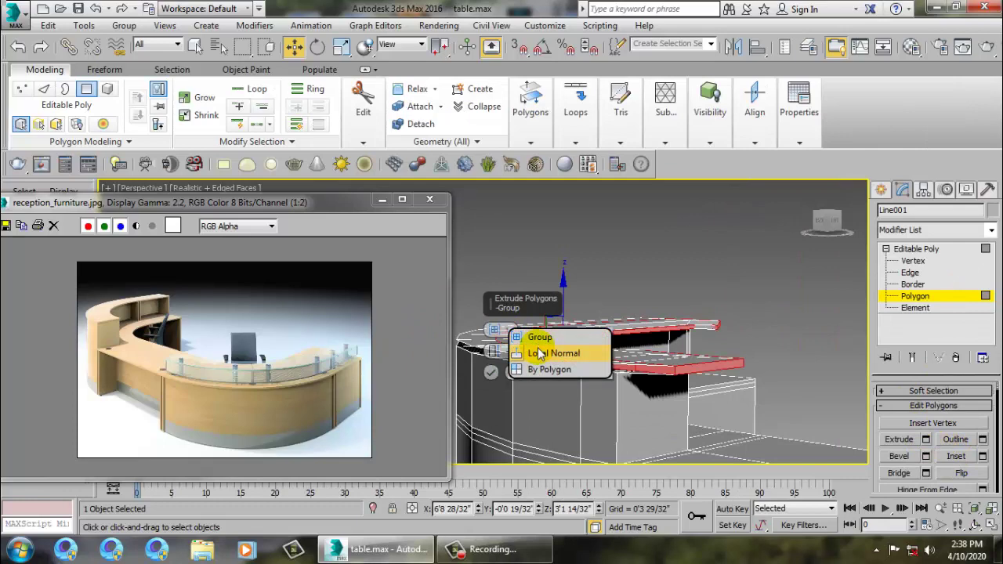
click(540, 353)
click(600, 411)
alt+middle_drag(742, 360, 708, 340)
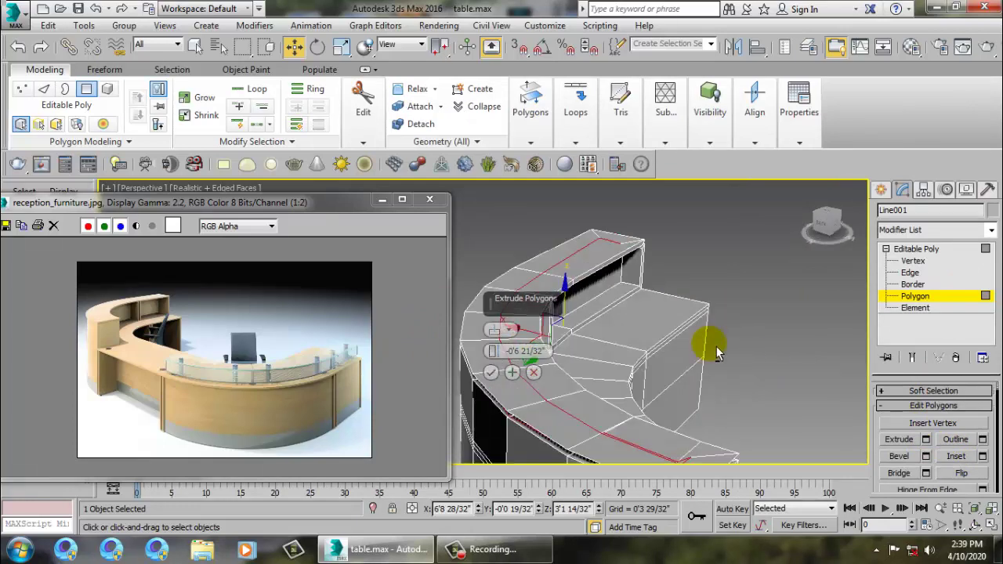
drag(495, 347, 502, 268)
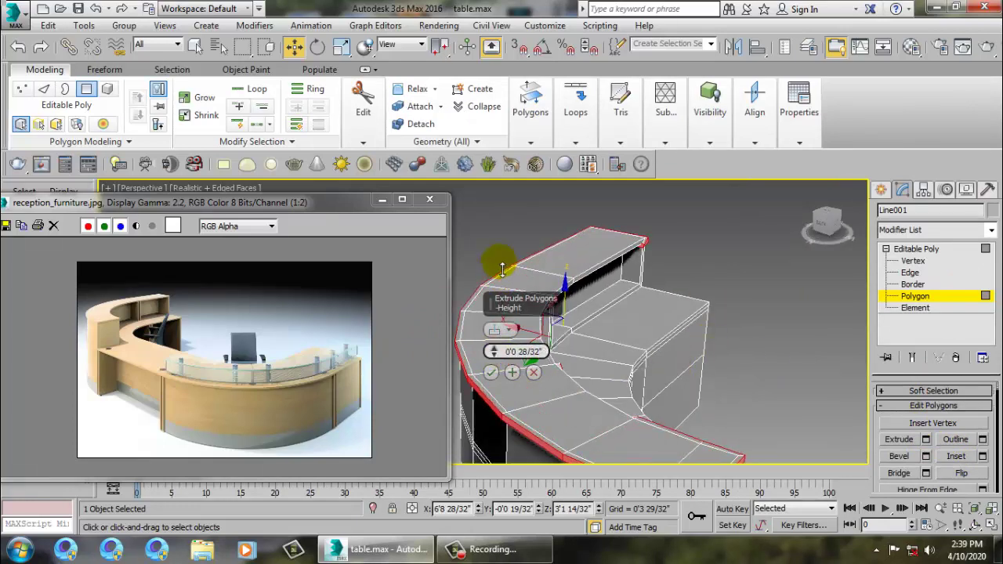
click(490, 372)
click(798, 372)
Show the curved wing without the raised section in the maximised Top view and activate the spline Line tool
alt+middle_drag(799, 371, 775, 260)
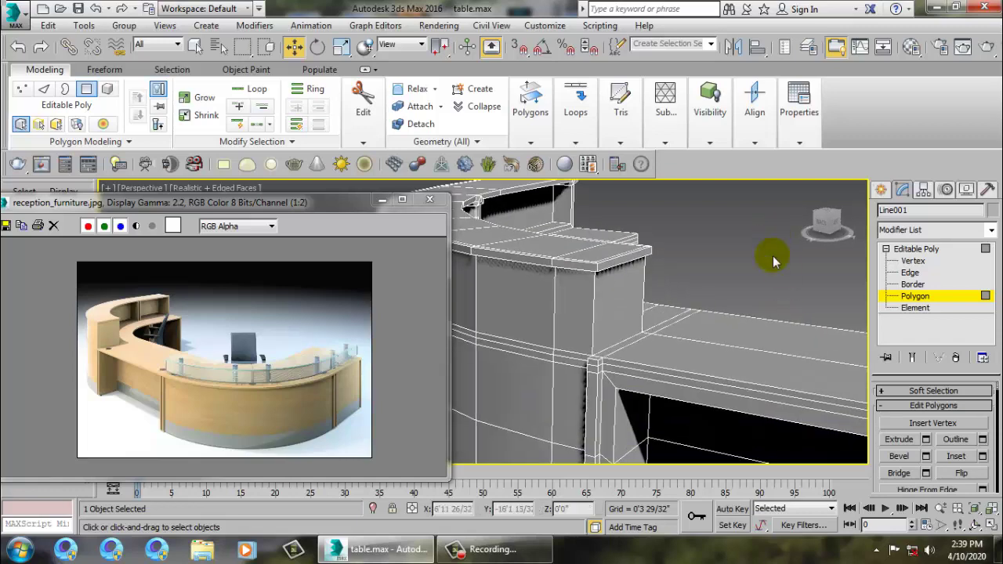
scroll(784, 274, down, 2)
scroll(813, 320, up, 2)
middle_drag(814, 320, 672, 324)
middle_drag(847, 330, 662, 328)
scroll(678, 330, down, 5)
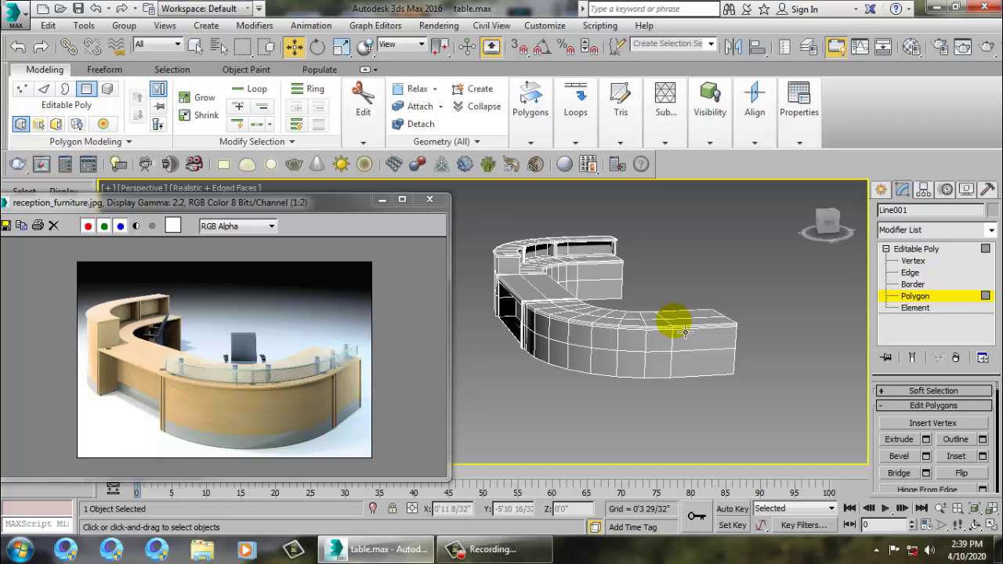
key(alt+w)
right_click(465, 282)
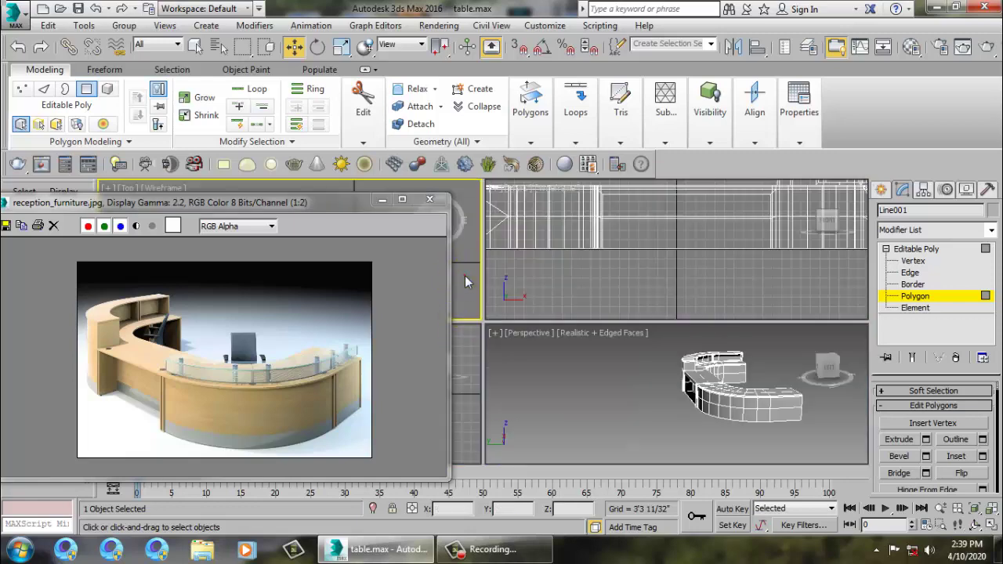
key(alt+w)
scroll(655, 319, up, 3)
middle_drag(776, 399, 667, 338)
middle_drag(494, 322, 754, 303)
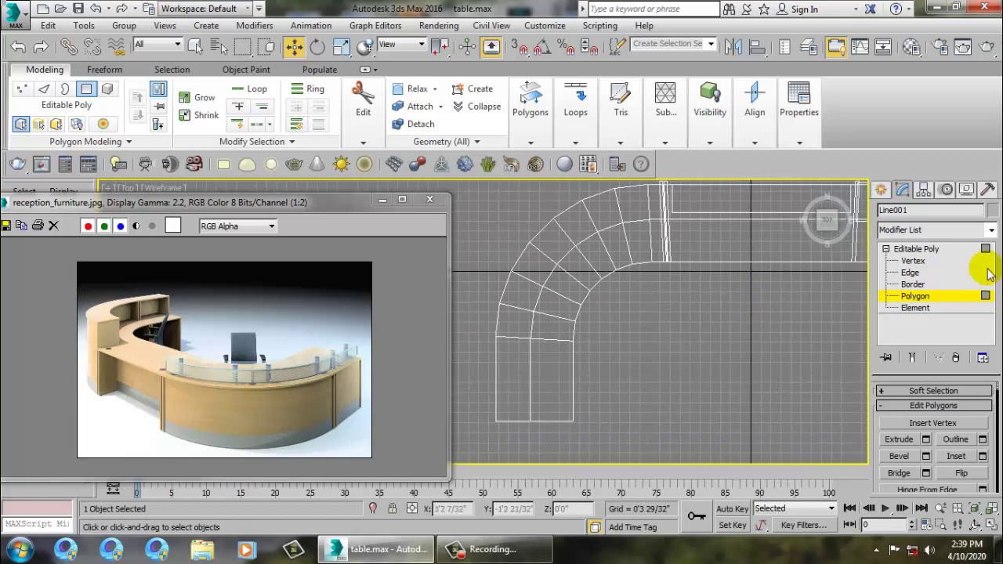
click(881, 190)
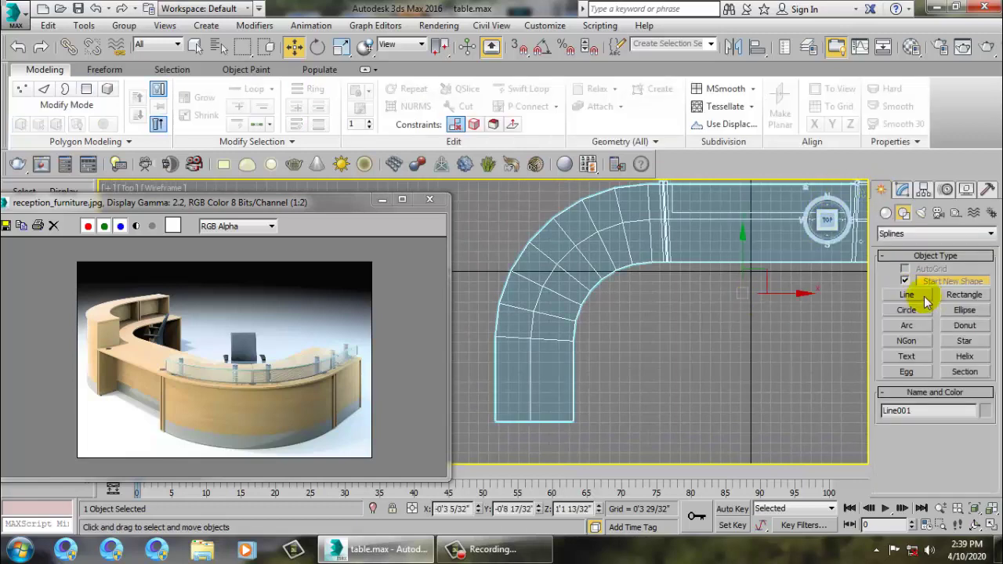
click(909, 295)
middle_drag(683, 408, 718, 404)
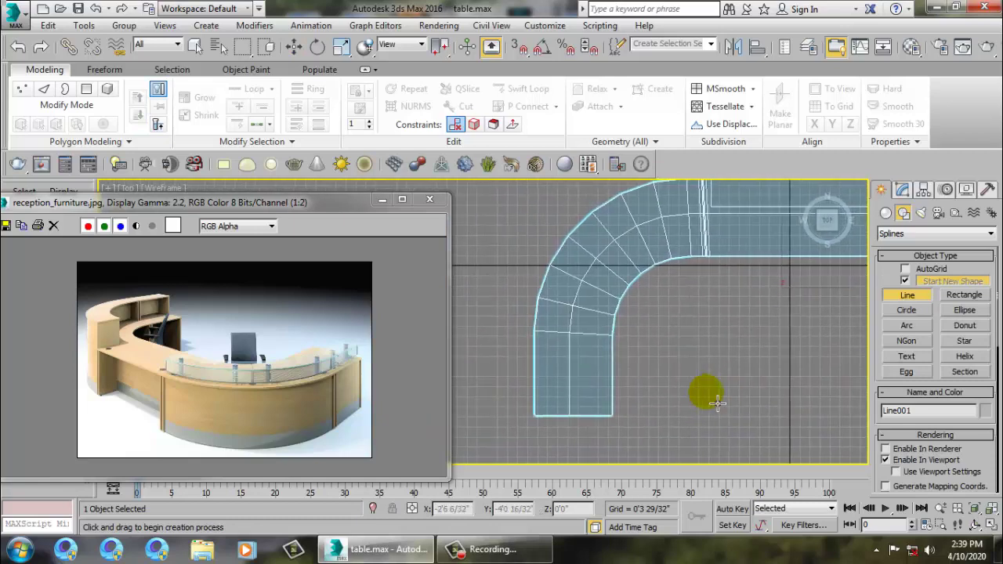
click(543, 419)
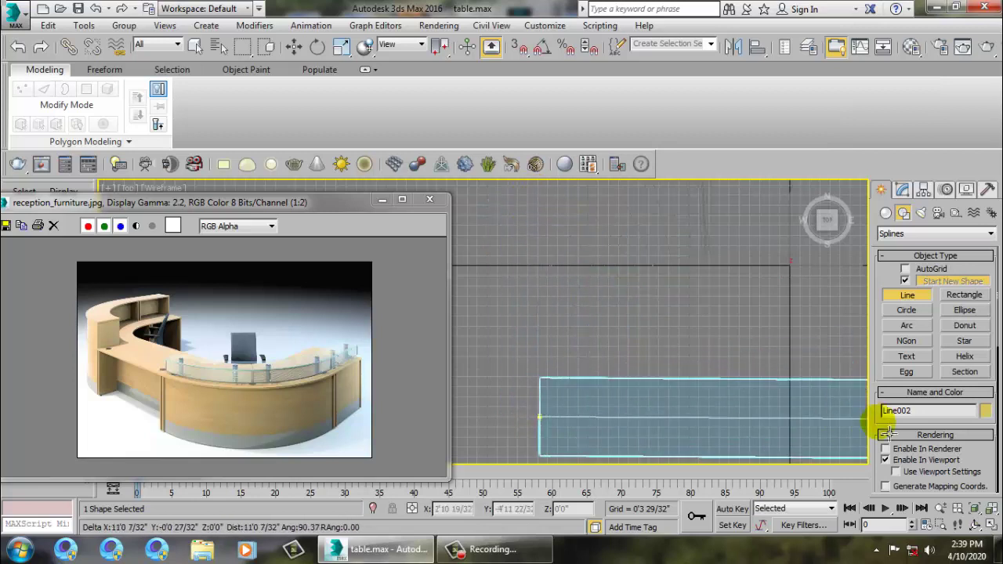
click(885, 460)
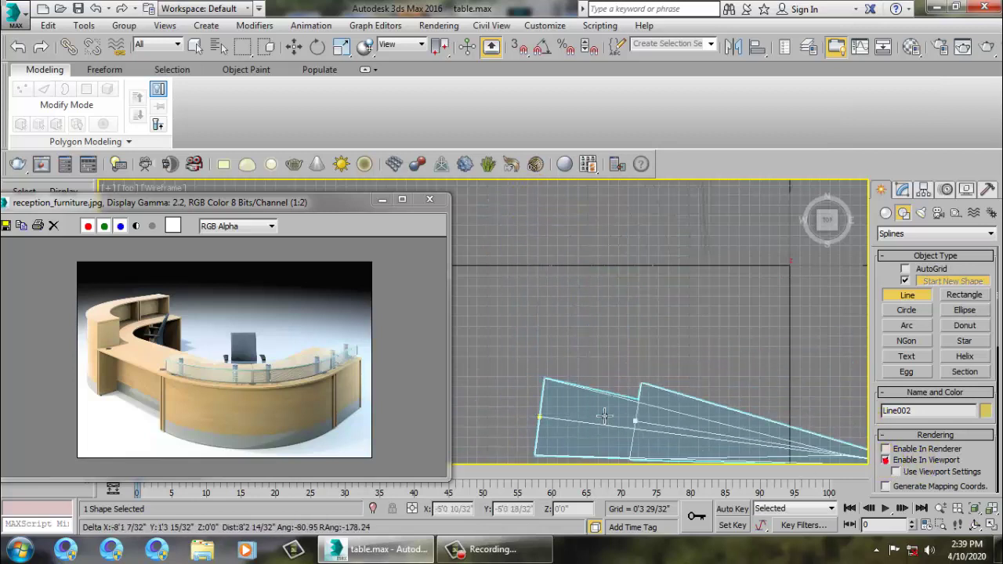
right_click(850, 427)
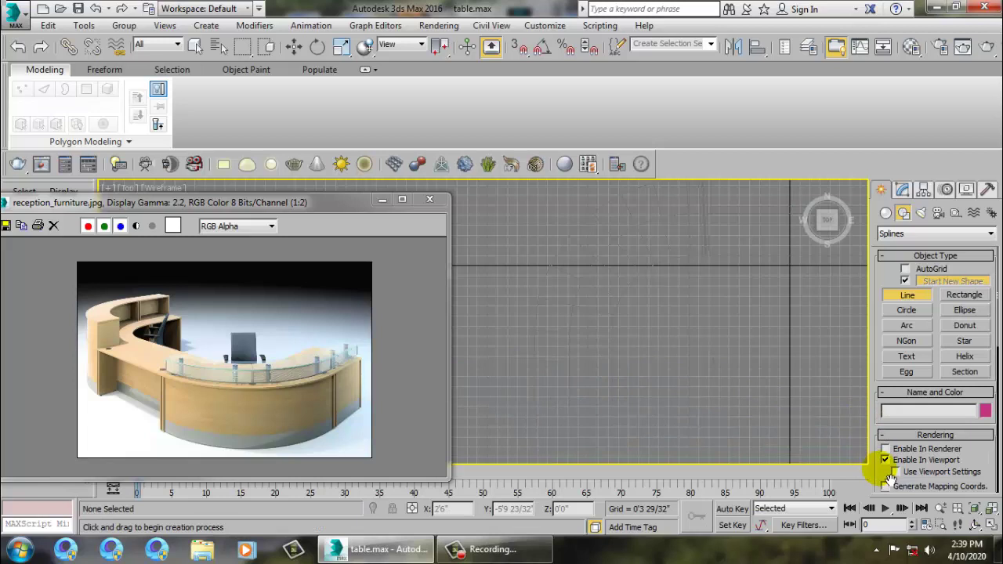
Turn off viewport rendering for new lines and draw a three-point L-shaped line around the outer corner of the lower curved wing
scroll(613, 337, down, 4)
mouse_move(603, 334)
middle_down()
mouse_move(628, 339)
mouse_move(570, 357)
middle_up()
key(F3)
key(F4)
key(g)
scroll(627, 344, up, 3)
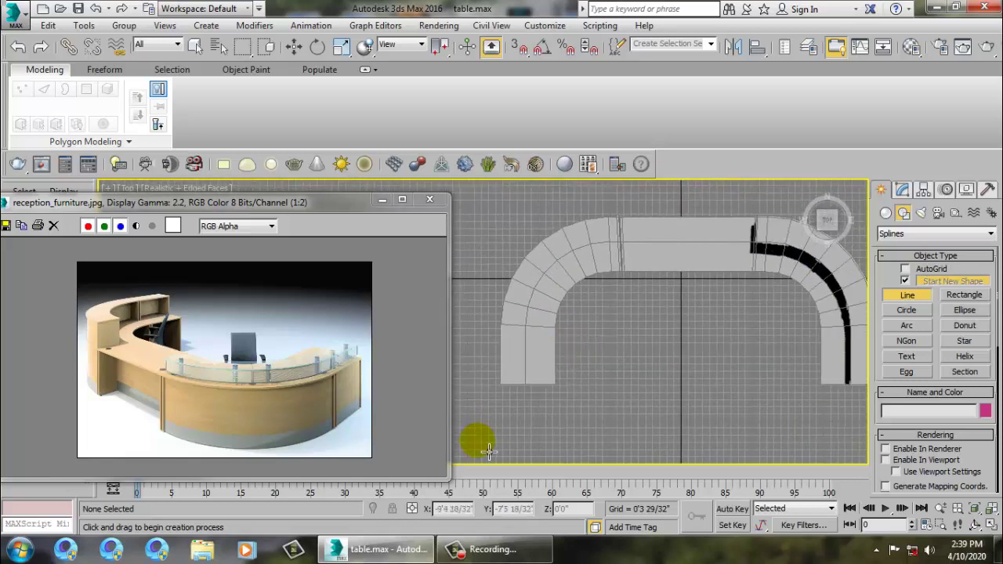
click(503, 383)
click(504, 220)
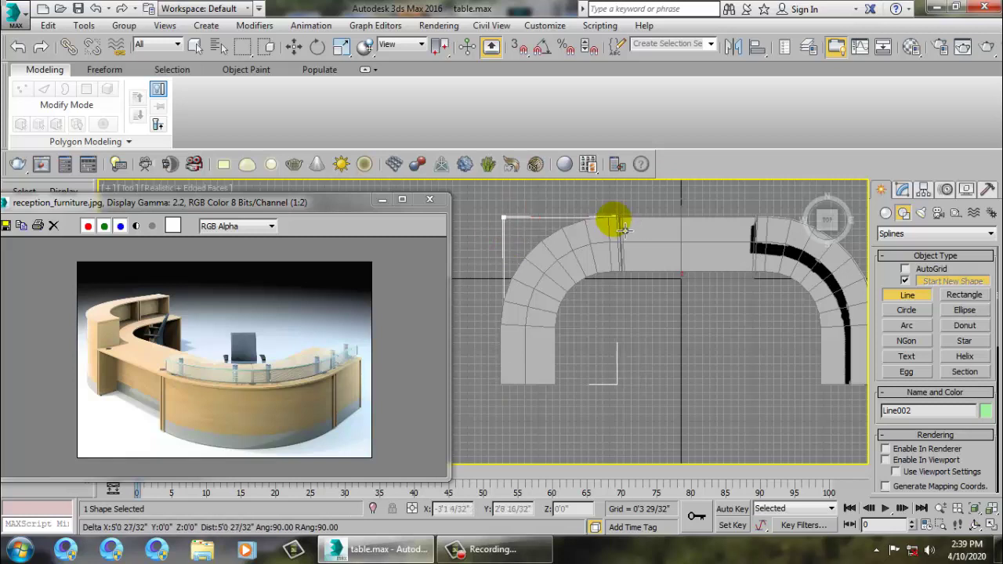
right_click(616, 219)
Fillet the line's corner vertex by about 6'8 23/32" so that it follows the desk's outer curve
key(w)
key(1)
drag(486, 208, 541, 248)
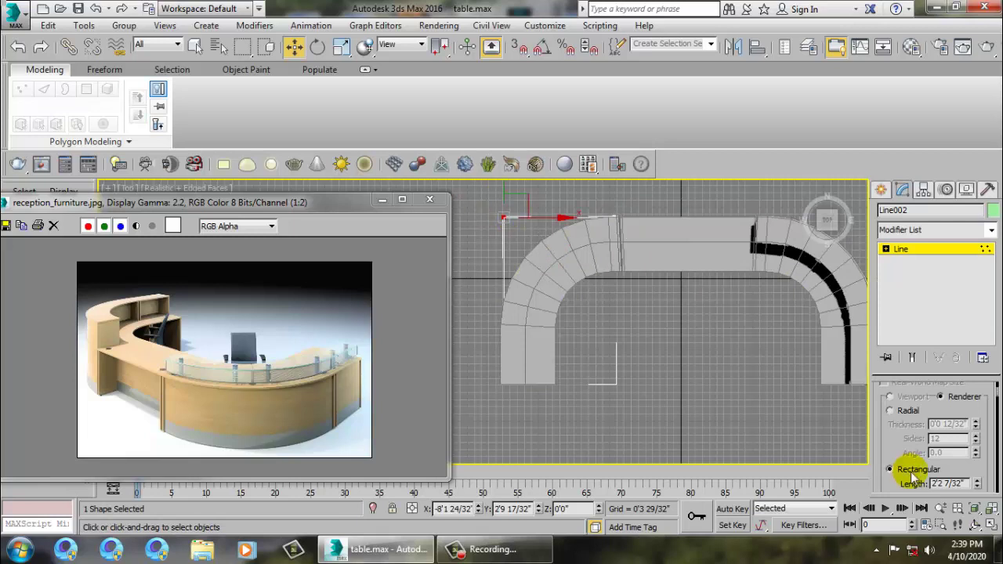
scroll(901, 492, down, 10)
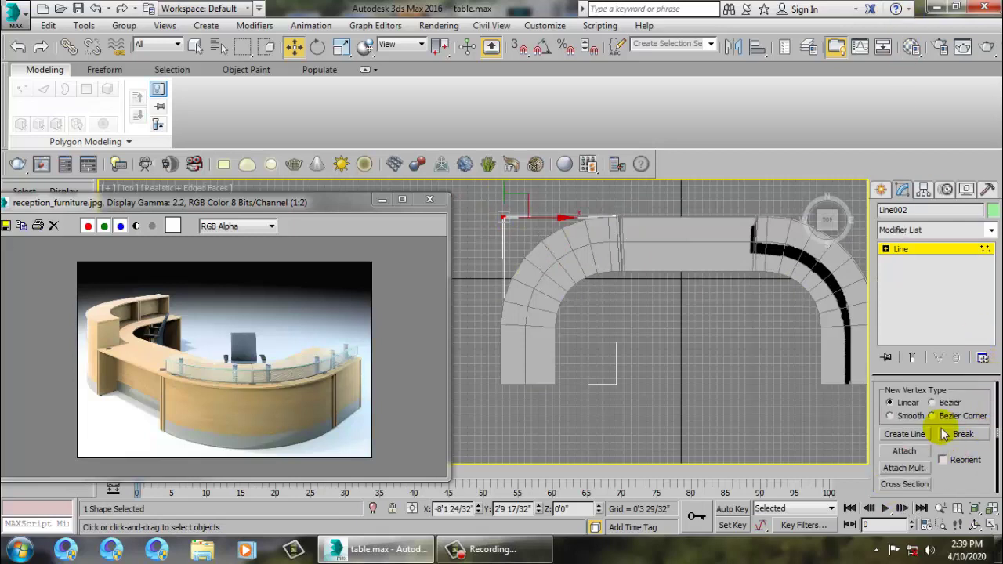
scroll(924, 382, down, 3)
drag(983, 408, 987, 167)
click(893, 418)
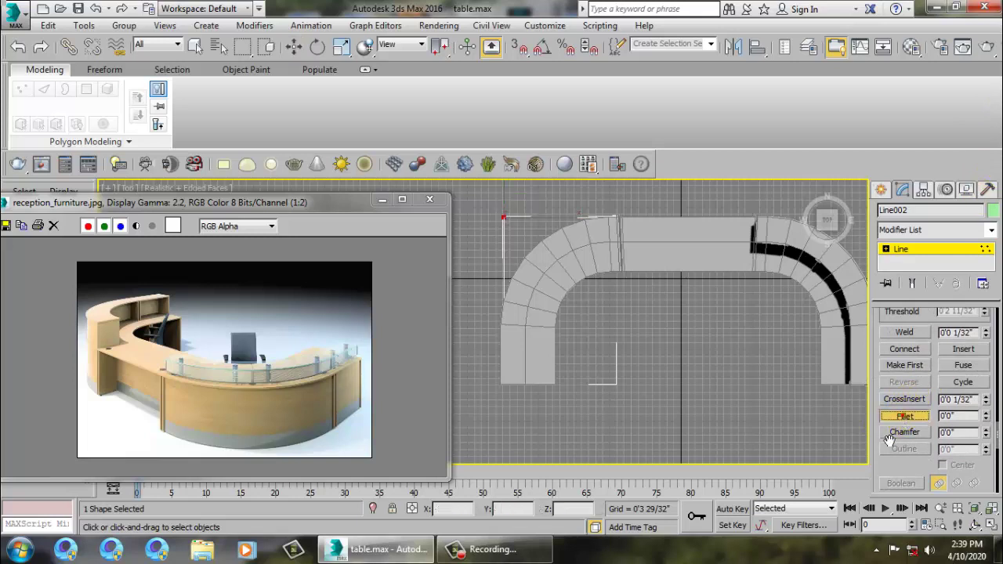
drag(499, 216, 461, 111)
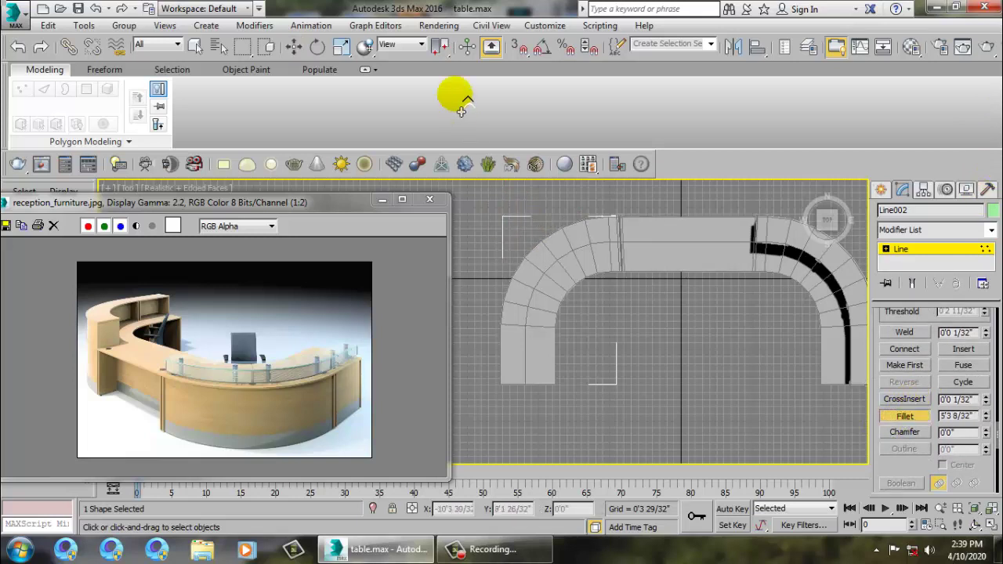
key(F3)
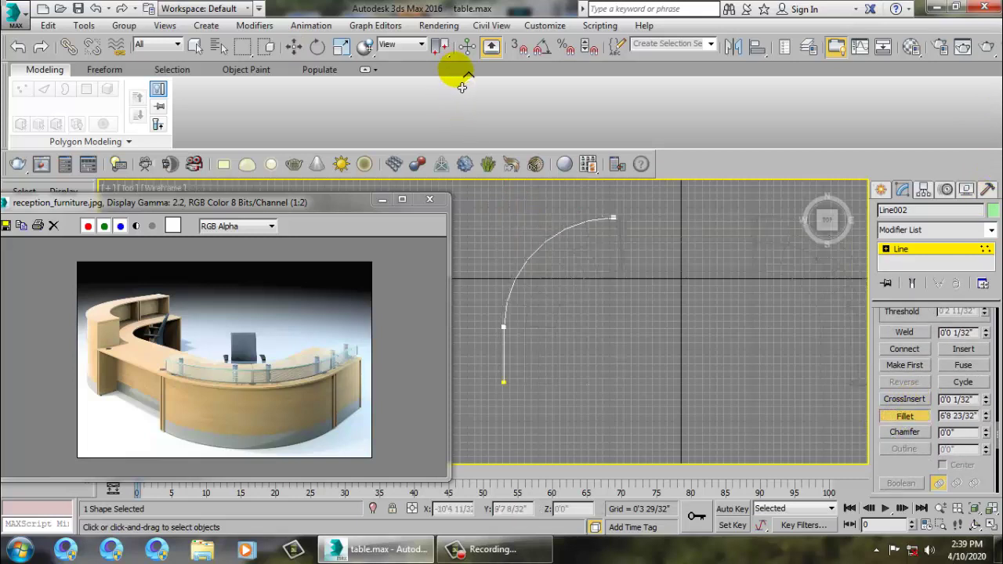
right_click(665, 343)
Raise the whole curved line in the Perspective view to the desk's top surface, at Z 2'8 11/32"
key(alt+w)
click(697, 426)
key(alt+w)
scroll(674, 395, up, 3)
middle_drag(673, 394, 696, 391)
scroll(695, 392, down, 5)
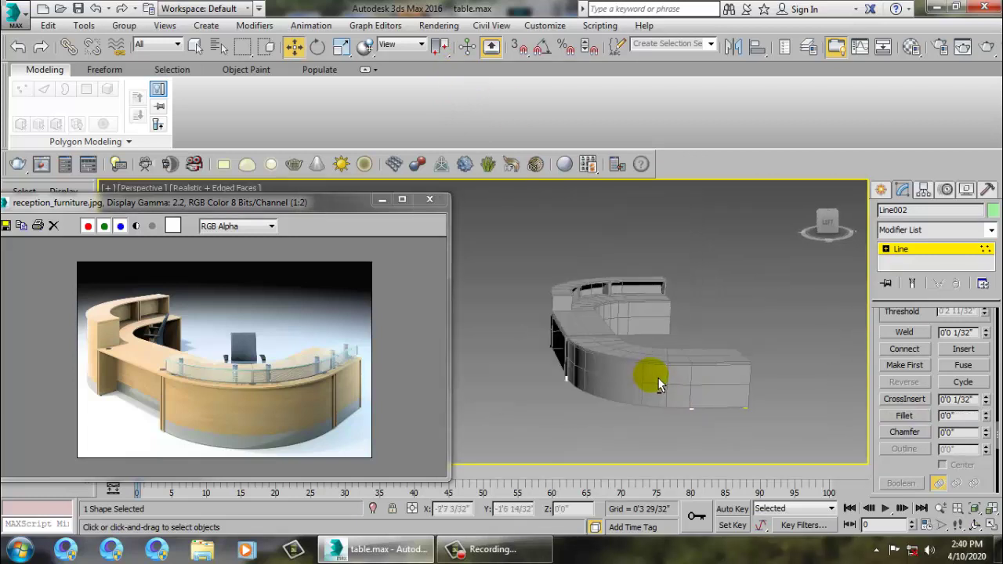
click(919, 252)
alt+middle_drag(642, 363, 702, 379)
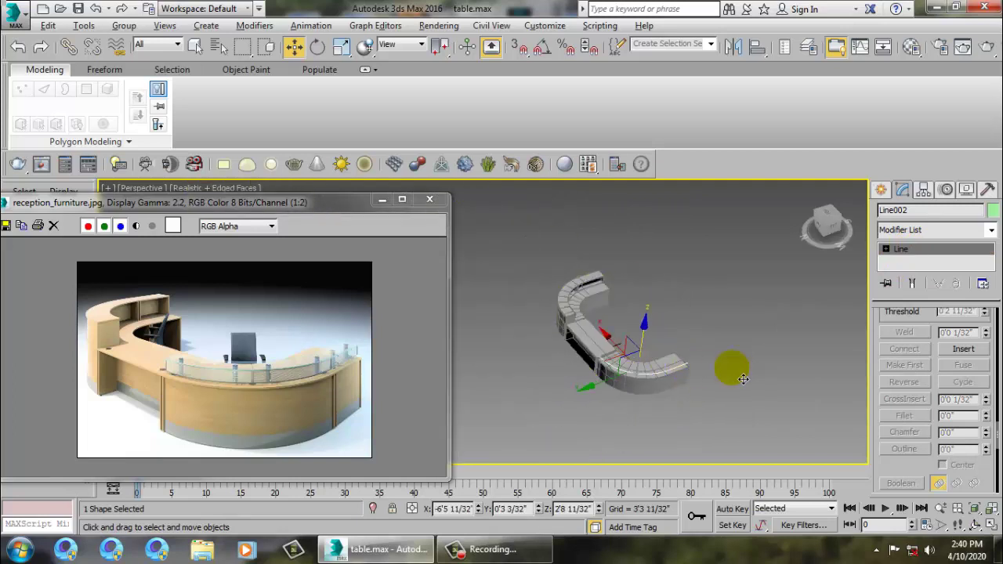
scroll(701, 379, up, 8)
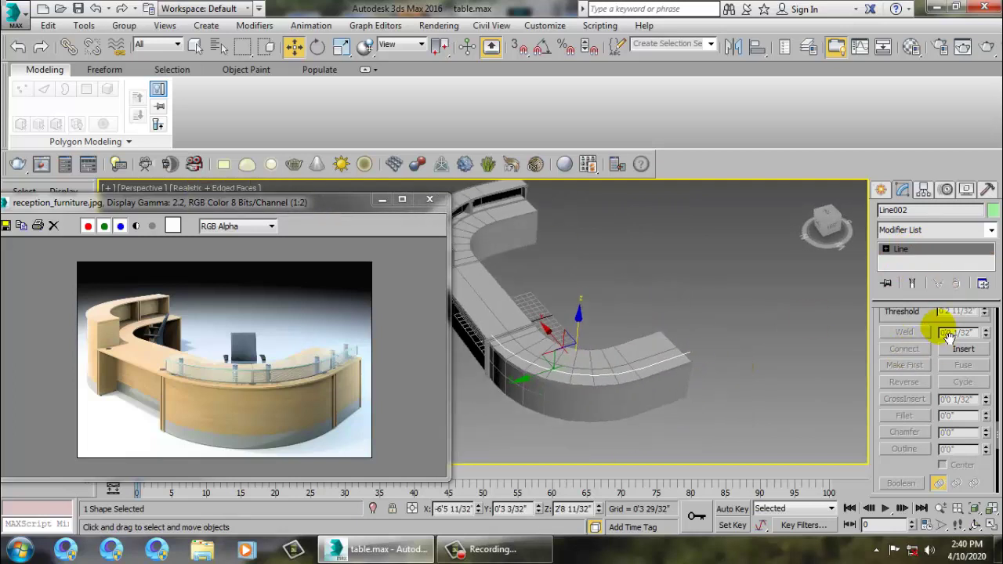
Enable the line's rectangular cross-section in the viewport and set its length to 0'1 26/32" and width to 0'9 11/32"
scroll(933, 353, up, 5)
scroll(971, 344, up, 10)
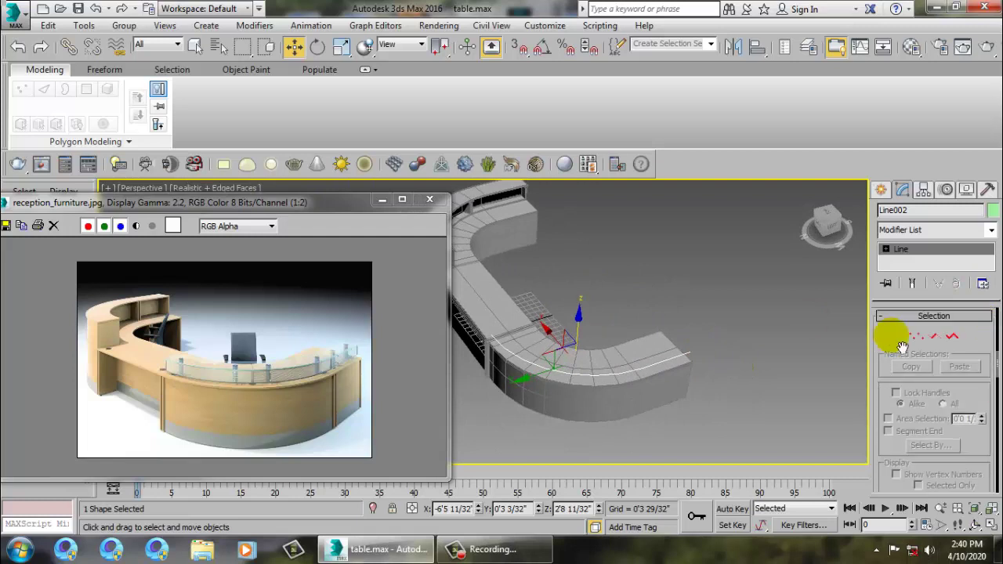
scroll(909, 400, up, 3)
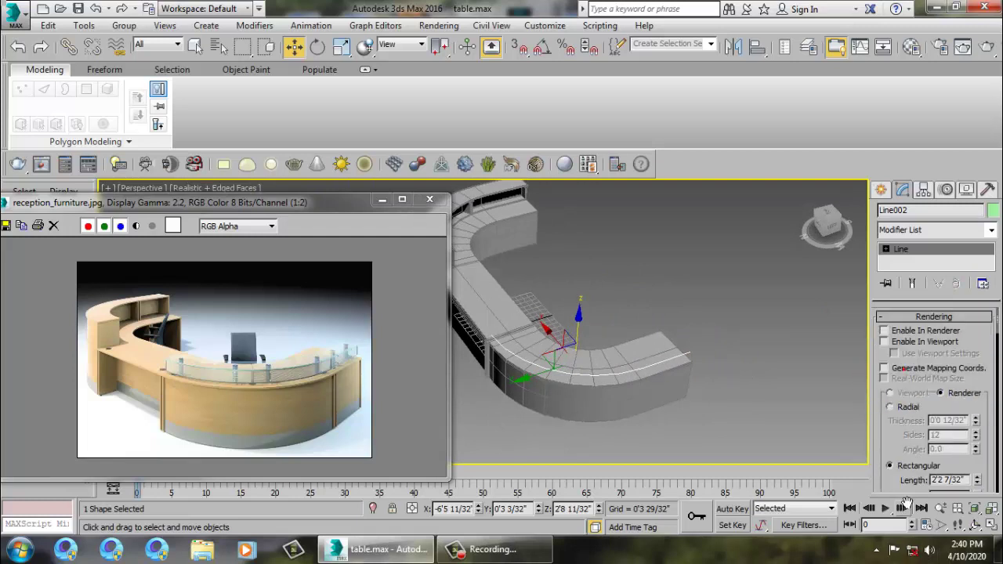
click(884, 342)
scroll(906, 439, down, 4)
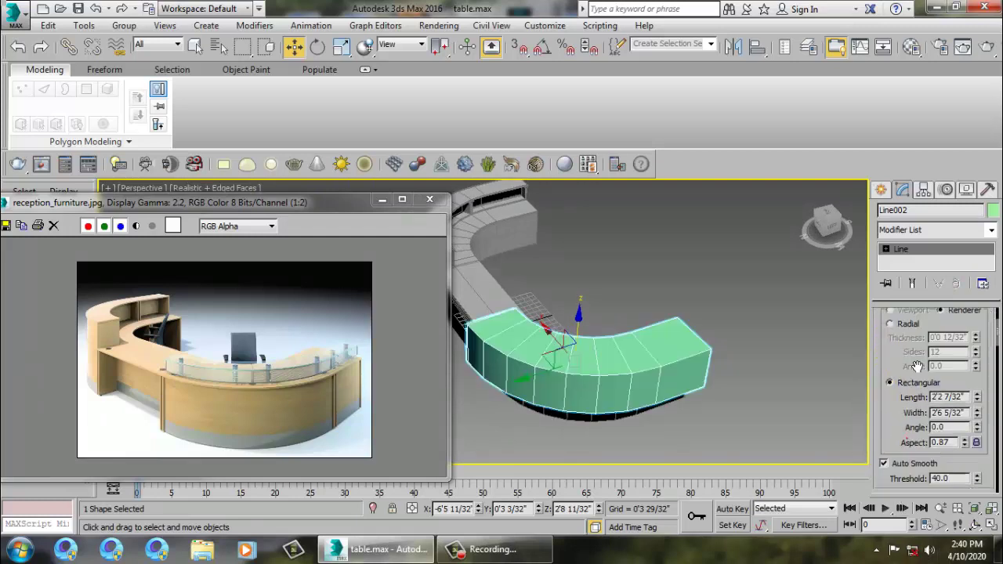
drag(977, 398, 990, 461)
drag(978, 413, 986, 464)
alt+middle_drag(662, 349, 478, 264)
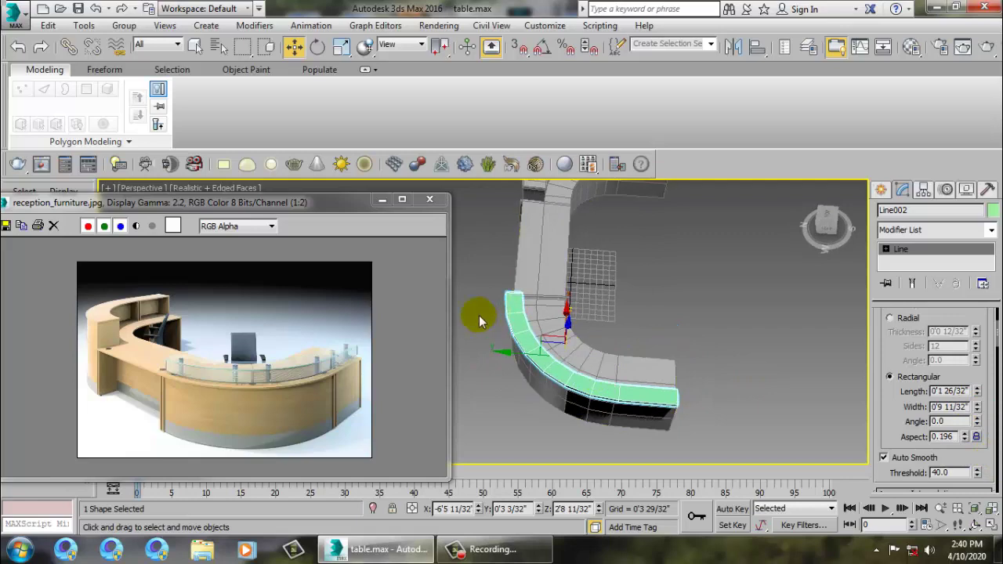
Move the curved strip slightly in the Top view to X -6'2 5/32", Y 0'2 15/32"
key(alt+w)
right_click(477, 292)
key(alt+w)
key(alt+q)
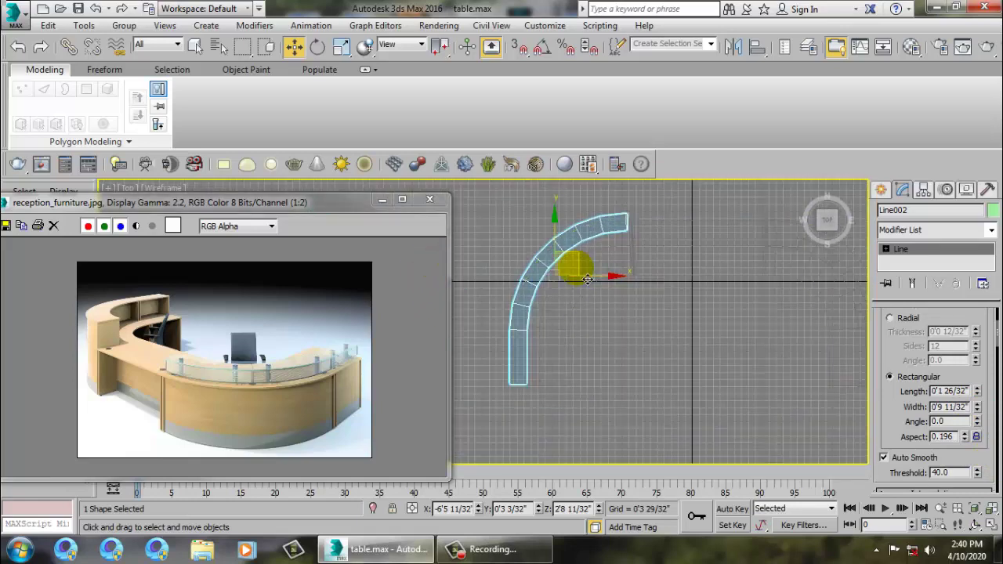
middle_drag(588, 281, 611, 284)
scroll(611, 284, up, 2)
drag(598, 265, 607, 267)
middle_drag(649, 233, 647, 253)
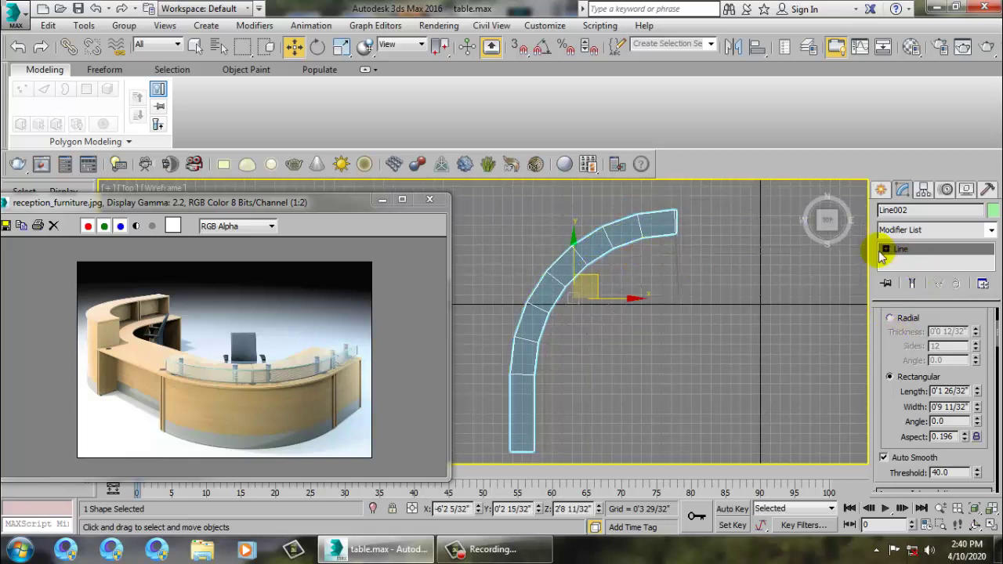
Reposition the curved end's vertex and shift the straight end's two vertices about 0'2 10/32" along X to fit the strip to the desk
click(909, 261)
drag(657, 203, 719, 277)
drag(698, 212, 693, 227)
middle_drag(517, 351, 541, 289)
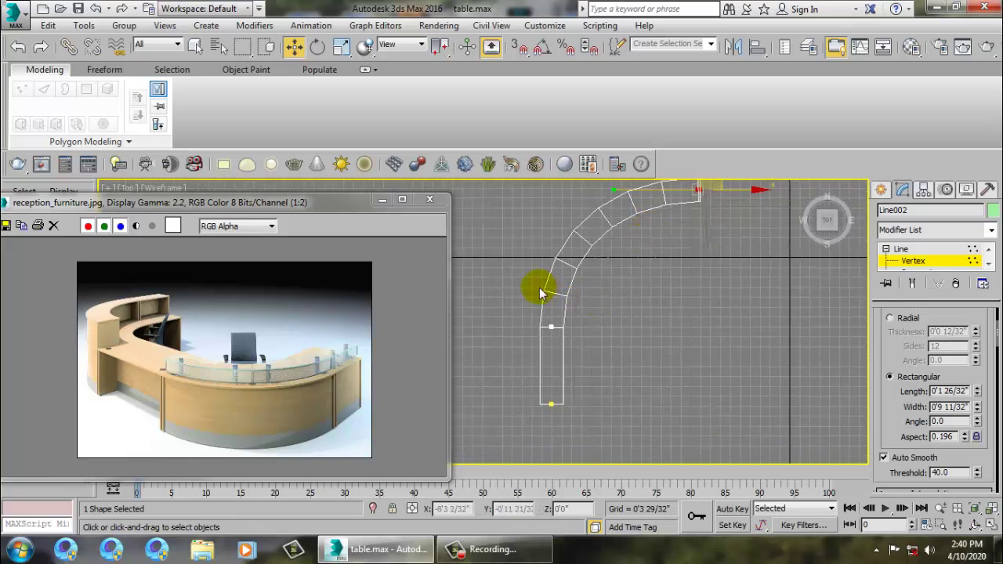
drag(593, 509, 594, 507)
drag(596, 407, 603, 405)
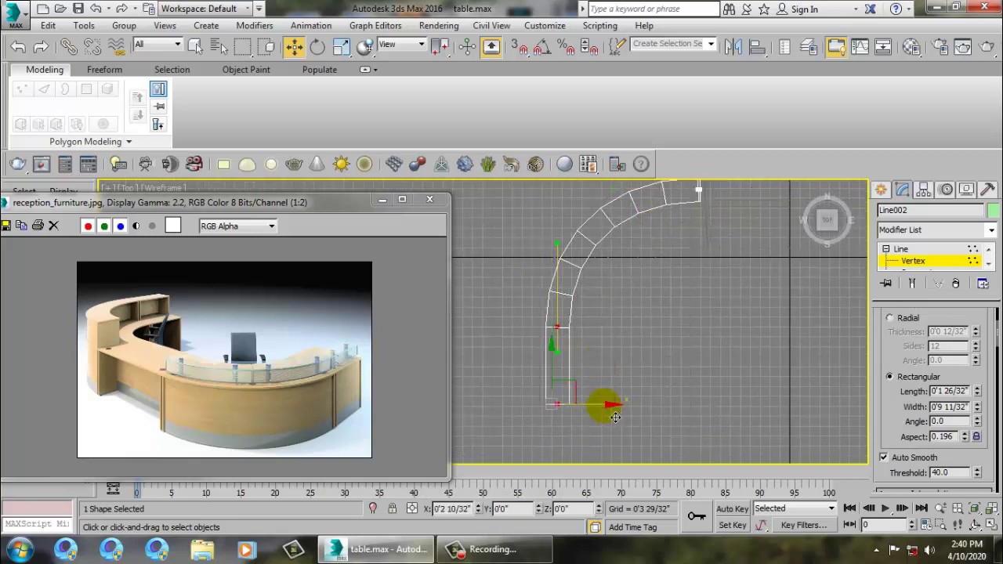
middle_drag(689, 343, 670, 426)
drag(686, 233, 691, 231)
Thin the curved strip in the Perspective view by setting its rectangular length to 0'0 24/32"
key(alt+w)
right_click(713, 428)
key(alt+w)
key(z)
alt+middle_drag(670, 345, 687, 333)
scroll(656, 338, down, 10)
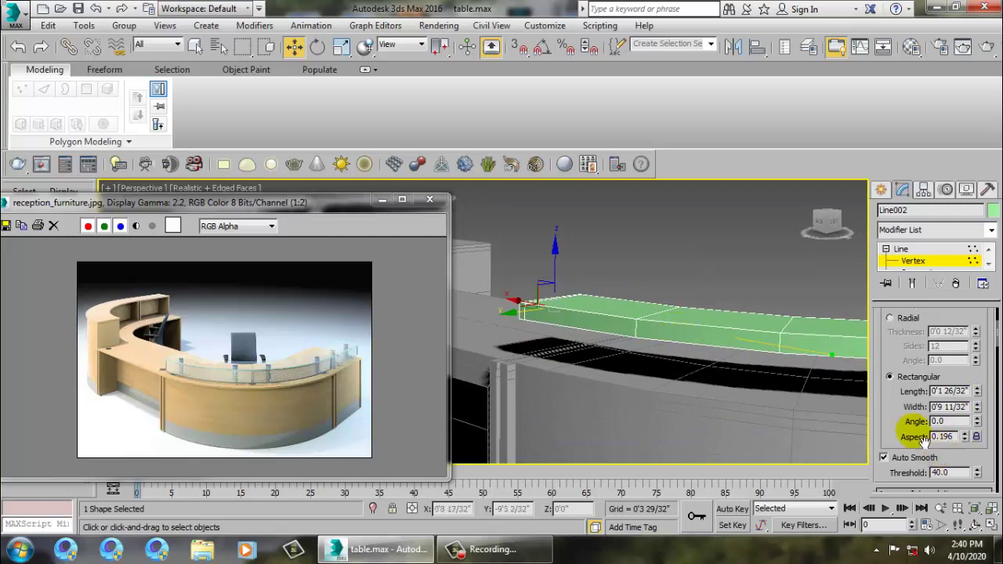
drag(979, 391, 998, 443)
alt+middle_drag(772, 362, 721, 384)
Raise the whole curved strip by about 0'2 21/32" above the desk's top surface
click(960, 249)
alt+middle_drag(729, 314, 710, 354)
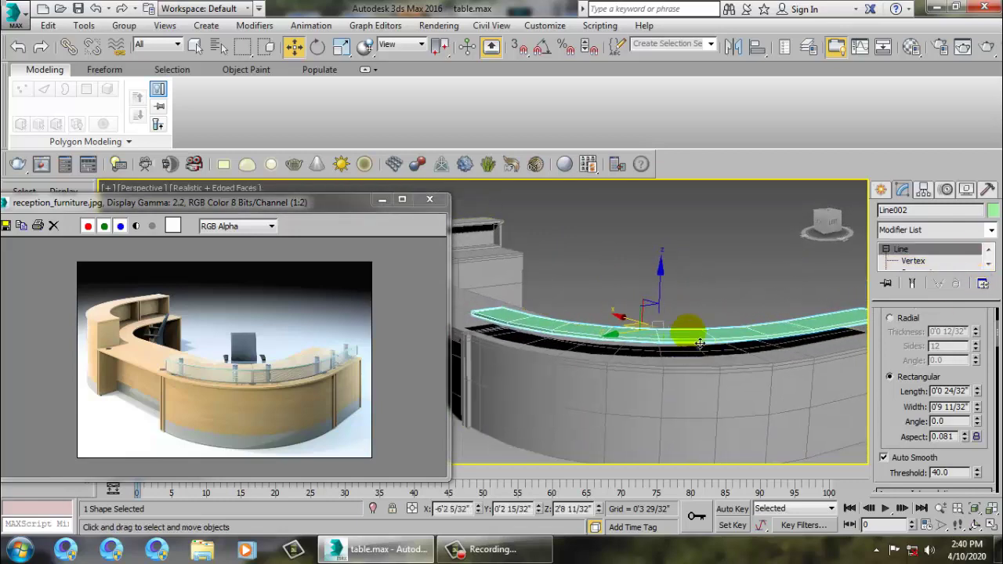
mouse_move(673, 301)
mouse_down()
mouse_move(674, 249)
mouse_move(675, 291)
mouse_up()
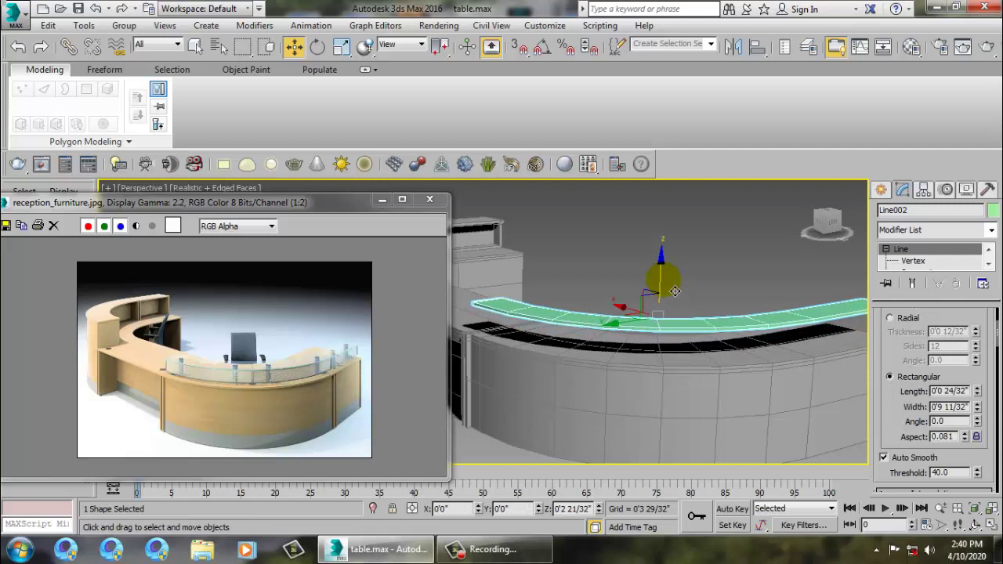
Copy the curved strip straight down close to the desk's top surface, at about Z 2'4 14/32"
alt+middle_drag(659, 306, 657, 295)
mouse_move(675, 290)
shift+mouse_down()
mouse_move(697, 312)
mouse_move(687, 299)
shift+mouse_up()
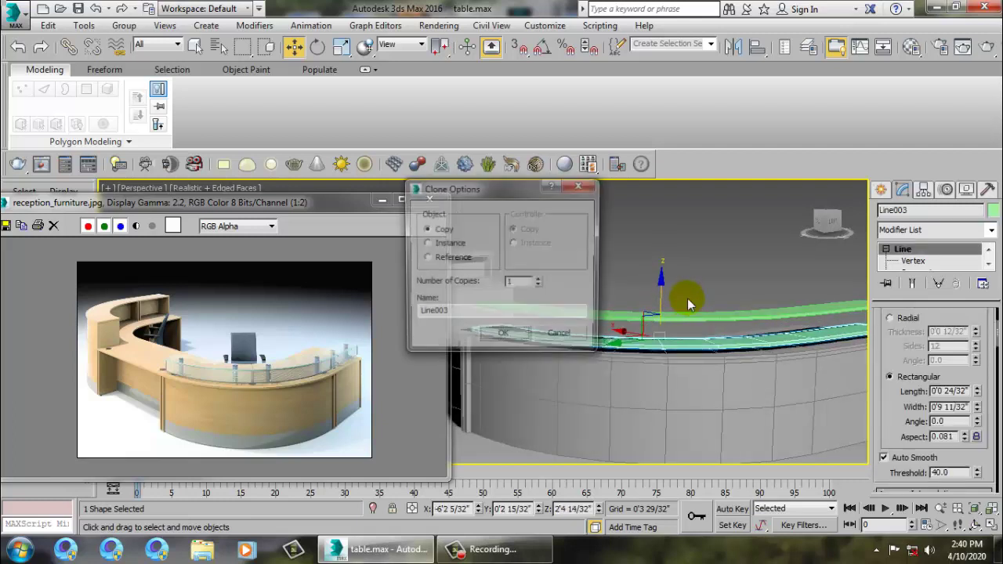
click(504, 337)
Create a cylinder in the Top view near the strip's end by the straight section, radius about 0'1 27/32" and height about 0'7 21/32"
key(alt+w)
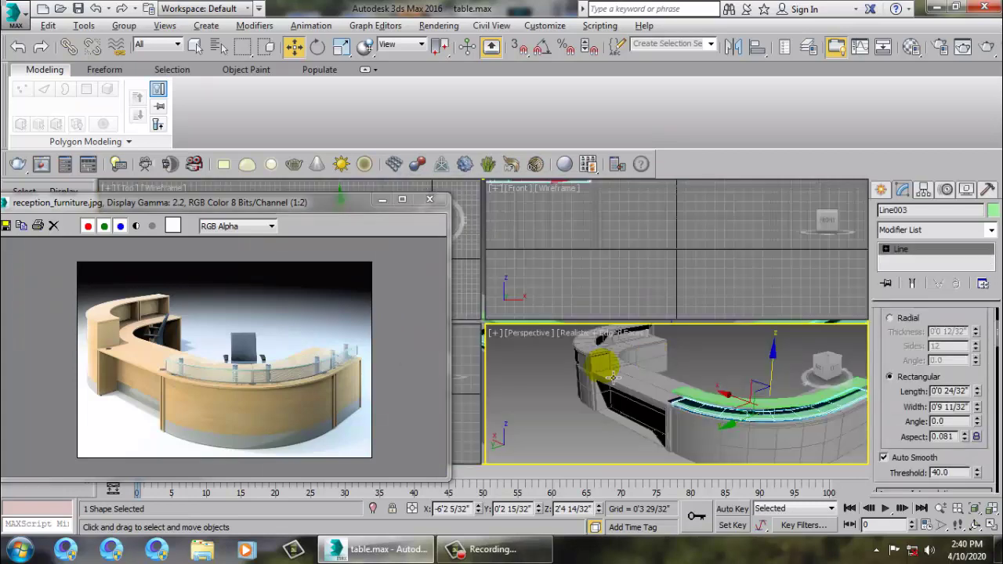
right_click(533, 286)
right_click(461, 288)
key(alt+w)
middle_drag(697, 374, 710, 265)
scroll(707, 272, down, 5)
middle_drag(674, 219, 652, 306)
scroll(652, 306, up, 7)
middle_drag(680, 354, 637, 320)
click(882, 191)
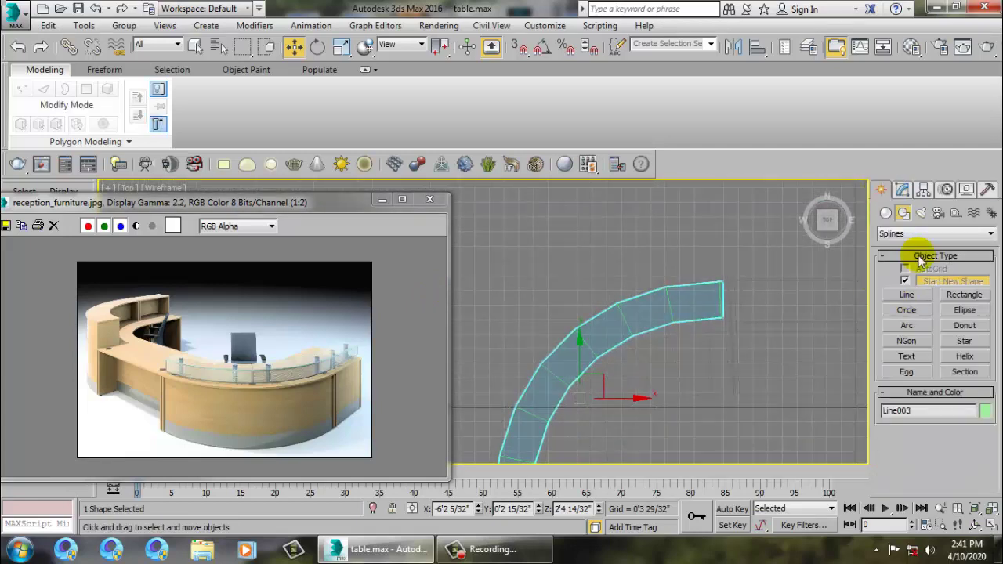
click(887, 215)
click(908, 316)
middle_drag(645, 355, 629, 358)
scroll(721, 310, up, 2)
drag(681, 303, 697, 317)
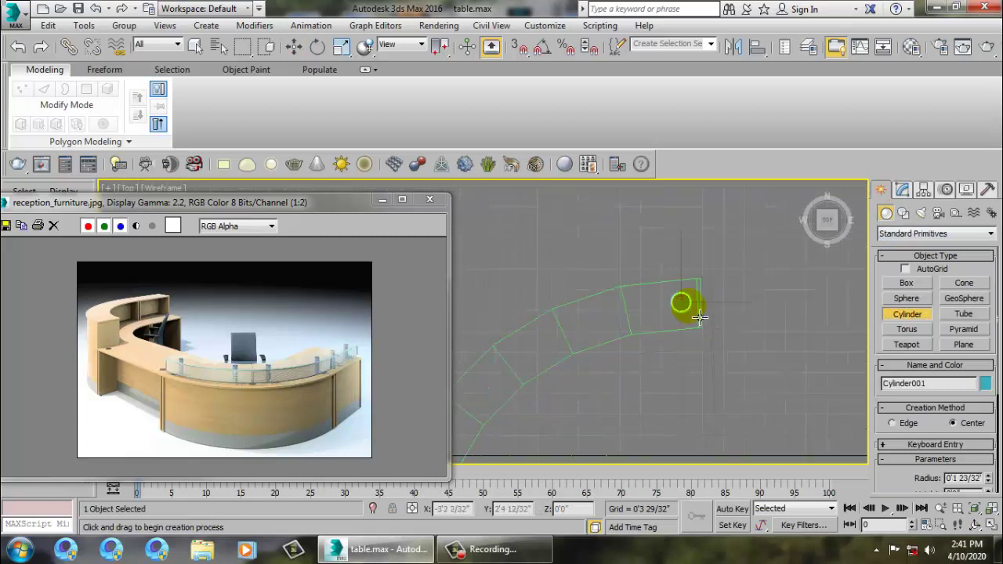
click(701, 278)
key(w)
key(alt+w)
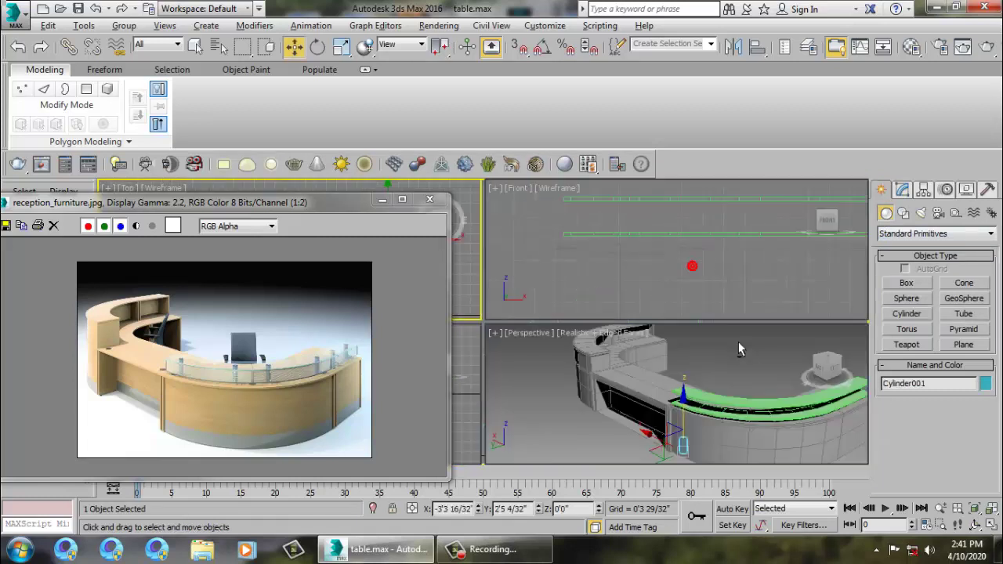
Raise the cylinder in the Perspective view to about Z 2'2 6/32" so it passes through the lower strip
right_click(741, 349)
key(z)
key(alt+w)
scroll(649, 337, down, 4)
scroll(648, 337, down, 5)
alt+middle_drag(649, 337, 649, 310)
drag(617, 323, 618, 217)
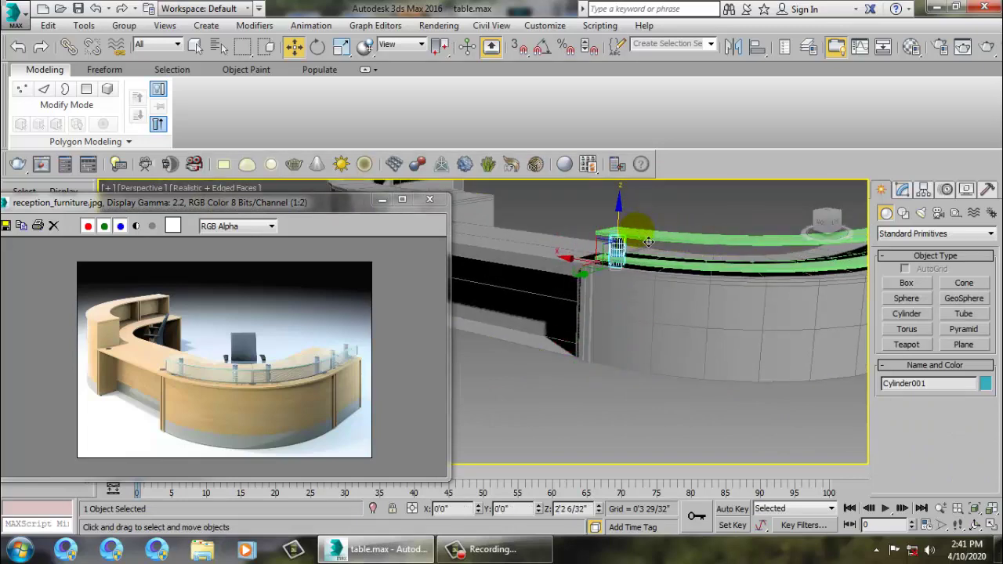
Set the cylinder's height to 0'9 28/32" and its height segments to 2
key(z)
alt+middle_drag(650, 308, 653, 284)
scroll(653, 284, down, 5)
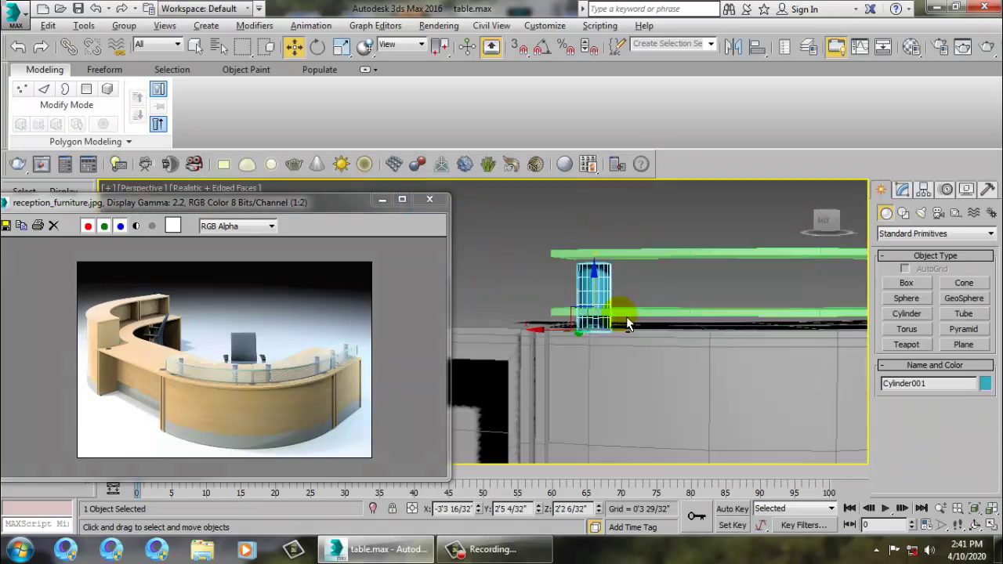
click(903, 191)
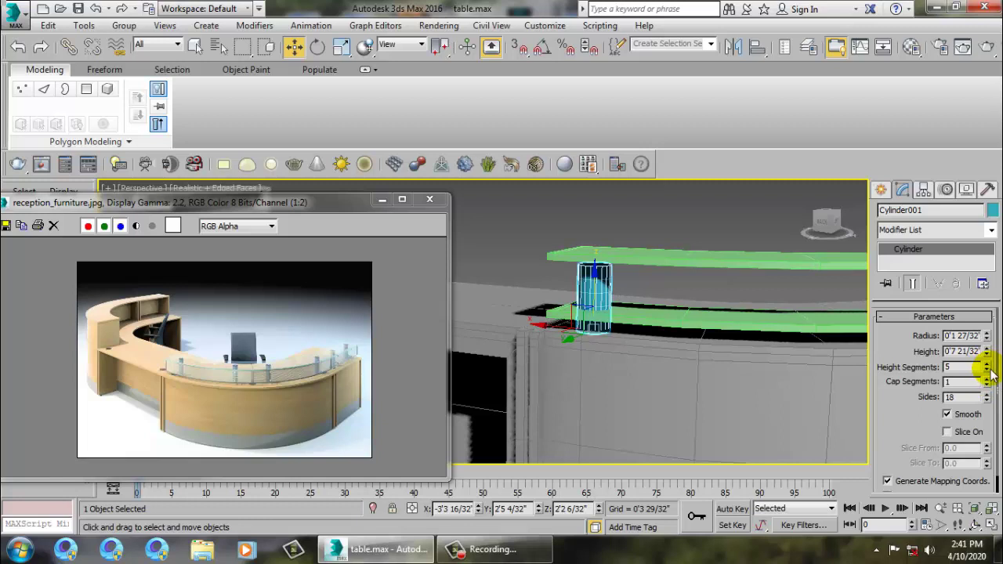
drag(987, 354, 986, 333)
alt+middle_drag(701, 366, 619, 376)
scroll(670, 329, down, 4)
Copy the cylinder in the Top view along the strip's curve to about X -5'8 25/32", Y 1'7 1/32", discarding the accidental desk copy
key(alt+w)
right_click(473, 287)
key(alt+w)
scroll(627, 302, up, 2)
middle_drag(759, 291, 763, 265)
mouse_move(771, 249)
shift+mouse_down()
mouse_move(662, 283)
mouse_move(654, 273)
mouse_move(656, 288)
mouse_move(599, 336)
shift+mouse_up()
click(528, 342)
click(567, 336)
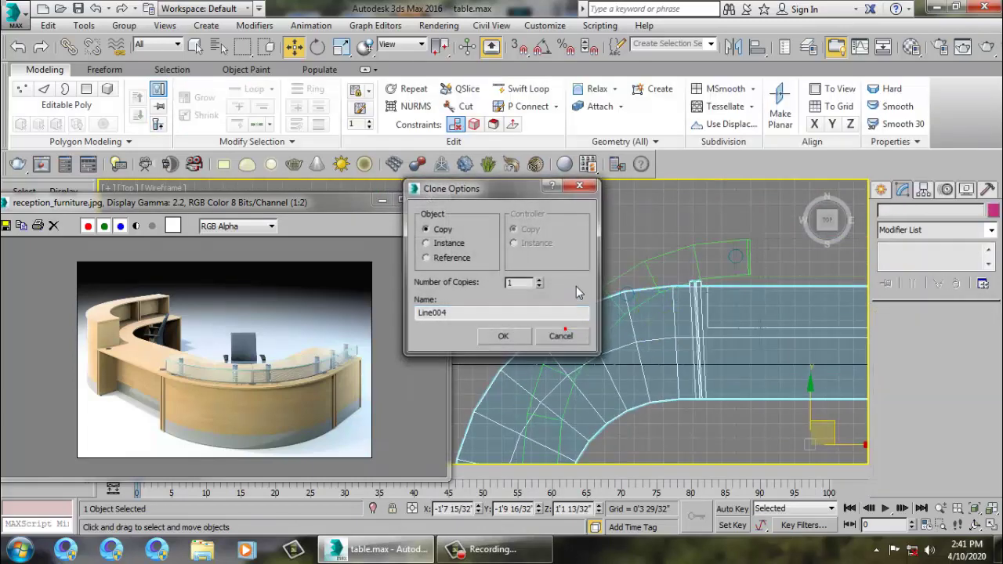
key(Delete)
Copy the cylinder to about X -6'5 29/32", Y 0'10 23/32", and make another copy farther along the curve
click(627, 295)
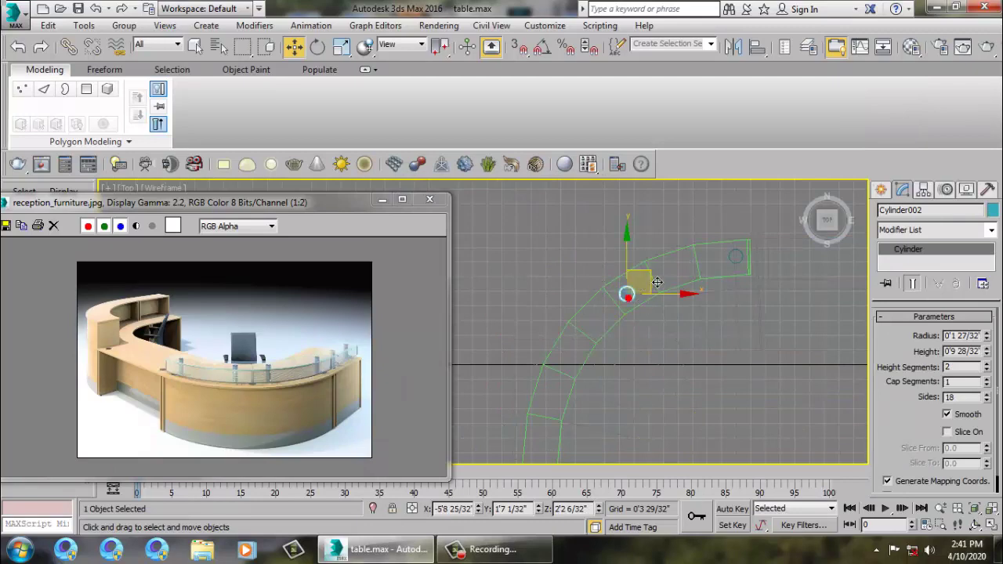
shift+drag(663, 278, 633, 311)
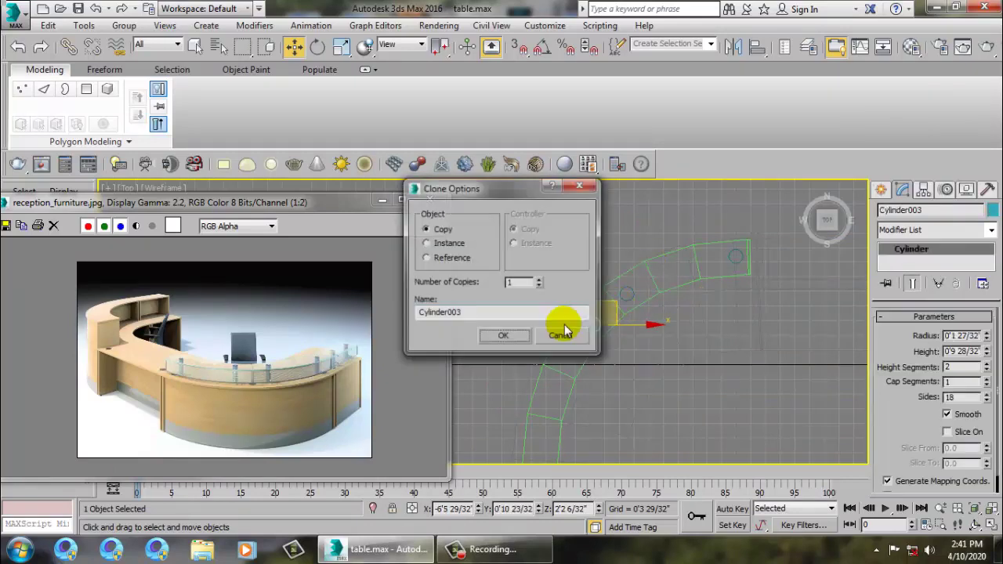
click(507, 336)
mouse_move(613, 358)
middle_down()
mouse_move(663, 250)
mouse_move(628, 280)
middle_up()
scroll(643, 288, down, 3)
shift+drag(655, 238, 631, 285)
click(518, 334)
Add two more cylinder copies along the strip's straight end, the last at about X -7'7 20/32", Y -4'2 25/32"
middle_drag(593, 296, 605, 301)
mouse_move(615, 262)
shift+mouse_down()
mouse_move(627, 285)
mouse_move(619, 329)
mouse_move(666, 338)
shift+mouse_up()
click(510, 332)
scroll(648, 354, up, 3)
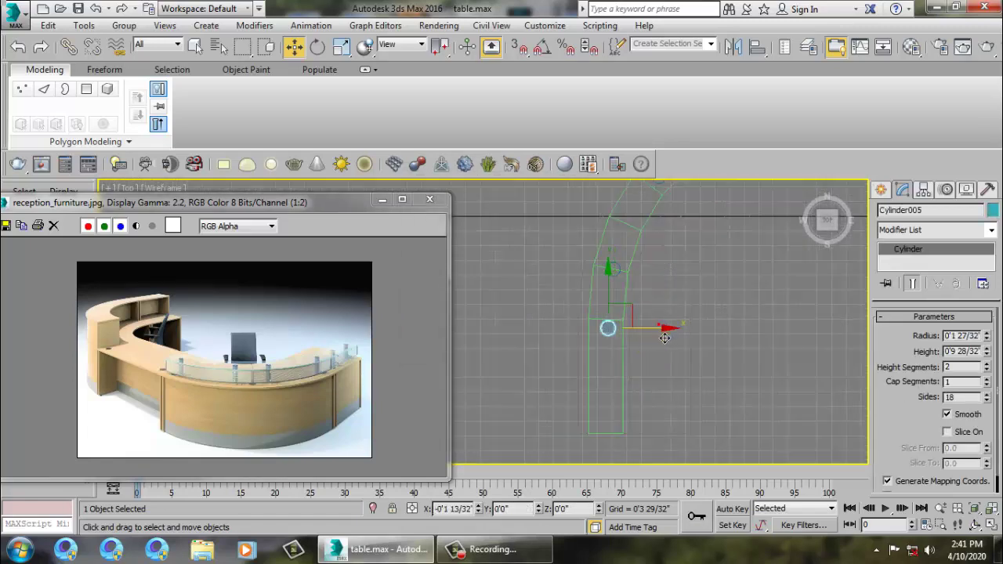
shift+drag(620, 301, 631, 378)
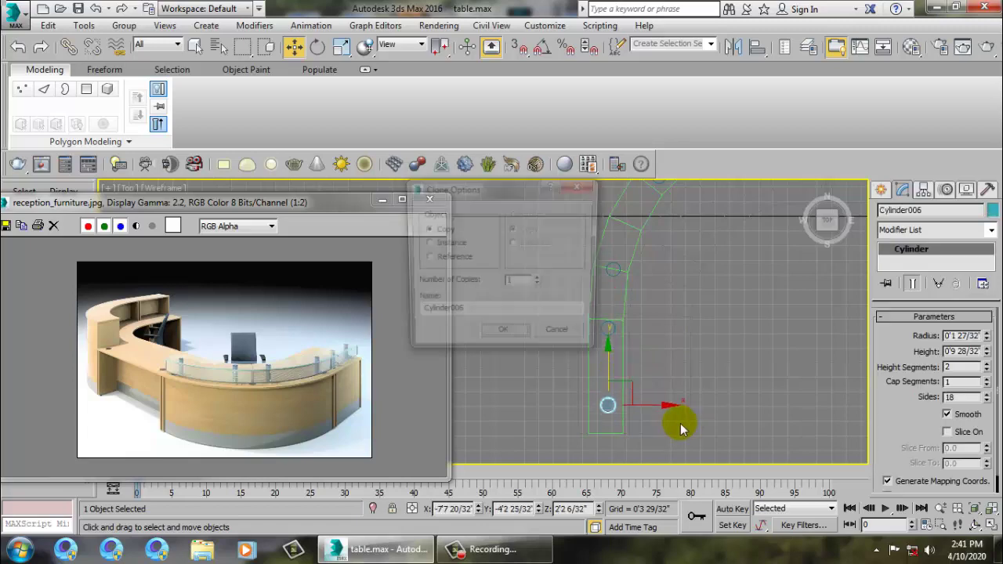
click(519, 338)
Assign the 01 - Default material to all objects in the scene and clear the selection
key(ctrl+a)
key(m)
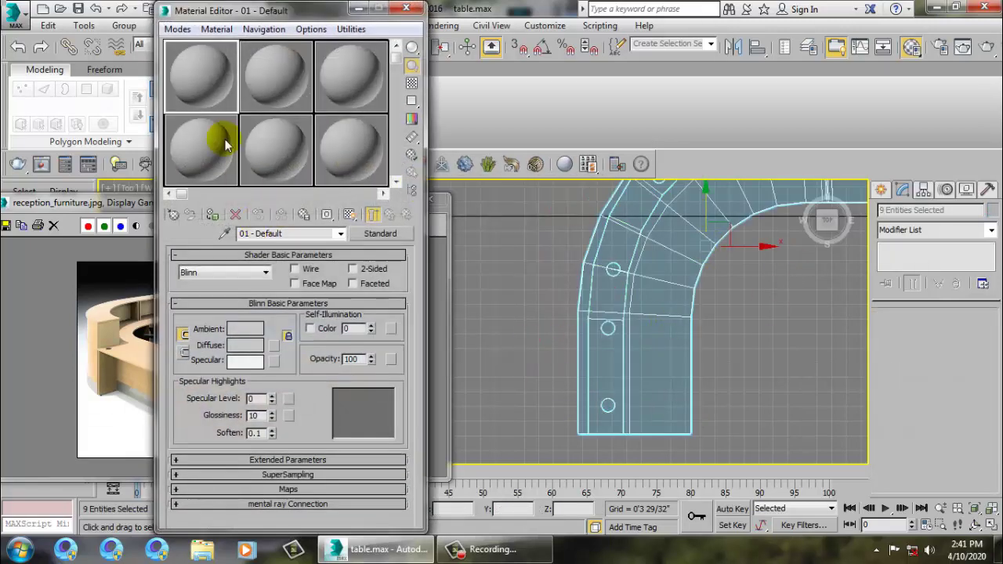
click(409, 8)
click(476, 268)
Select both curved strips in the Perspective view and change the 02 - Default material to the Architectural type
key(alt+w)
right_click(784, 372)
key(alt+w)
alt+middle_drag(730, 335, 672, 302)
scroll(752, 337, down, 3)
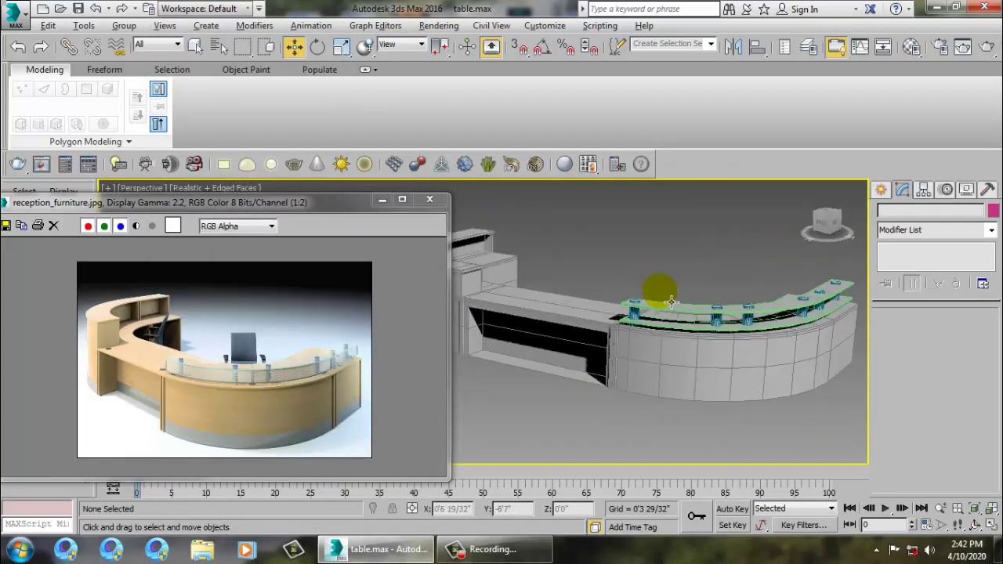
scroll(691, 312, up, 3)
click(686, 311)
ctrl+click(678, 338)
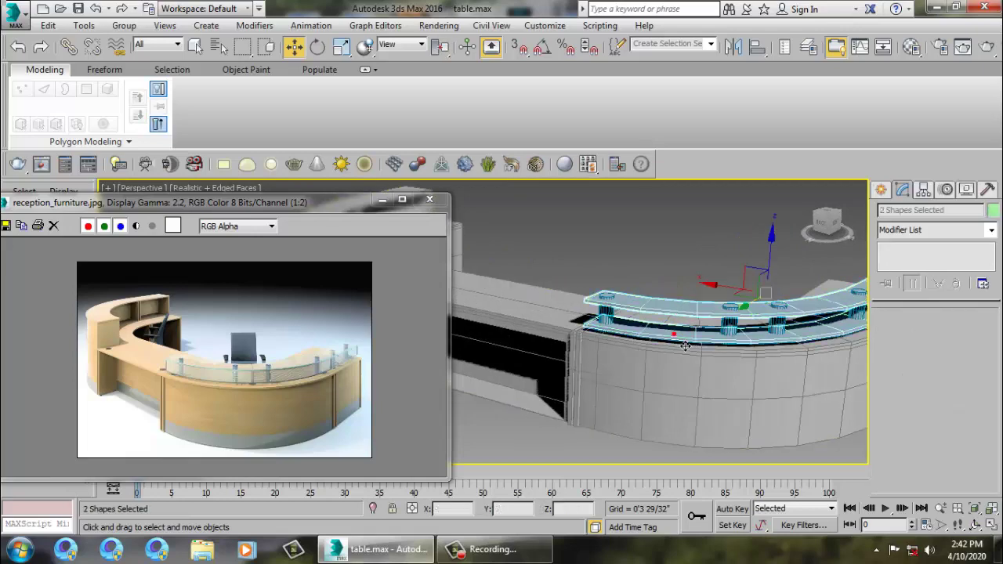
key(m)
click(263, 93)
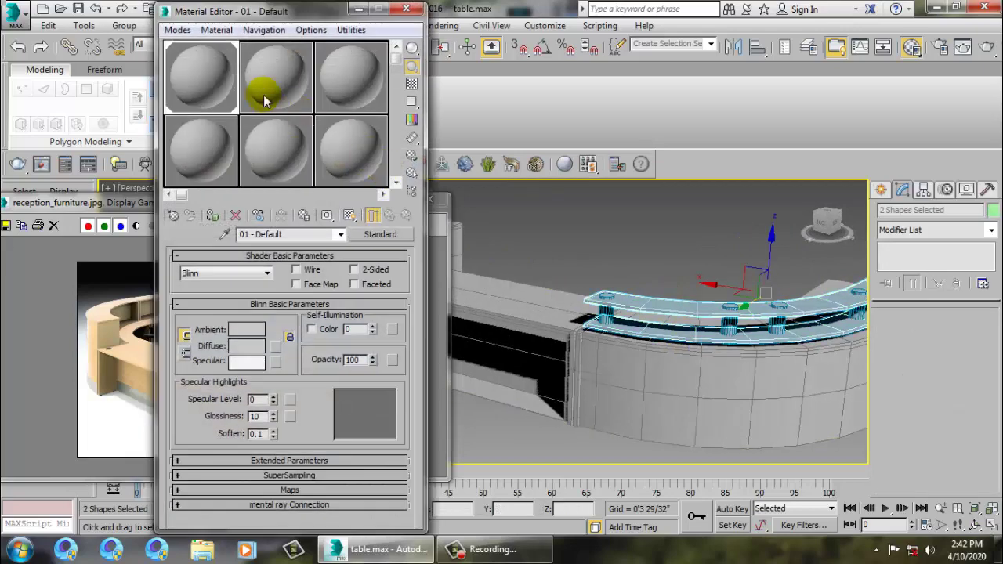
click(378, 235)
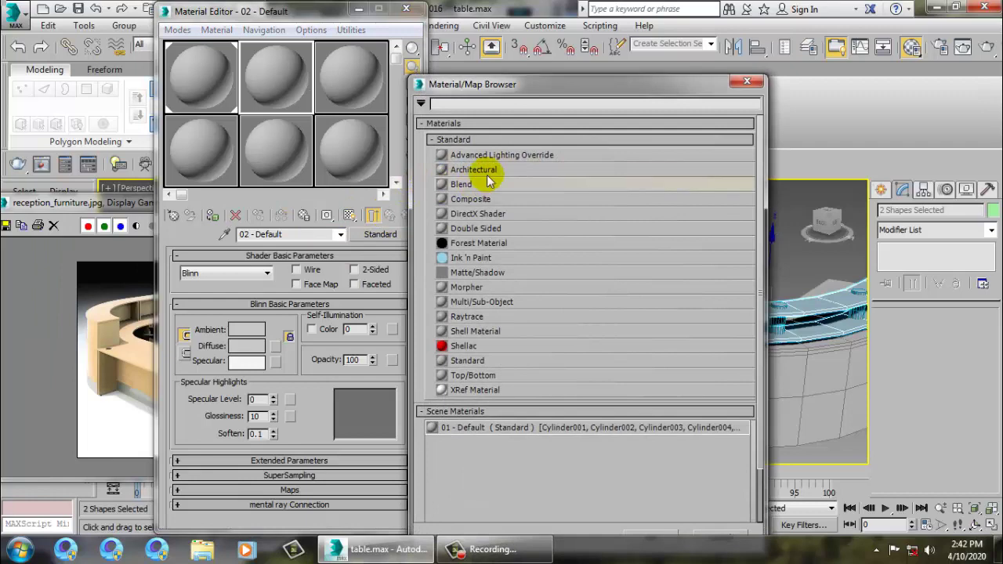
double_click(482, 168)
Apply the Glass - Clear template to the 02 - Default material, assign it to both strips, and set its transparency to 68
click(400, 273)
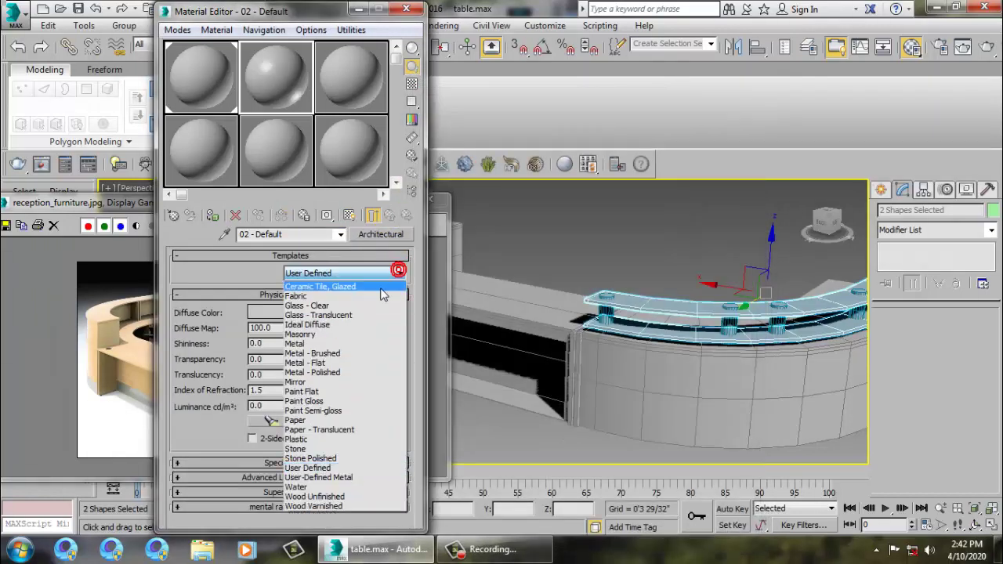
click(333, 298)
click(217, 218)
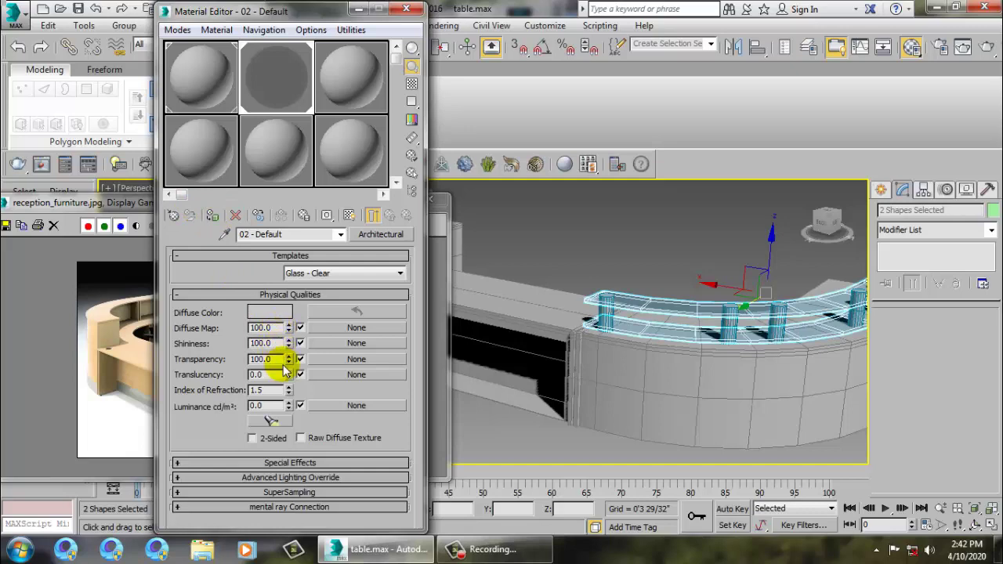
drag(305, 391, 296, 384)
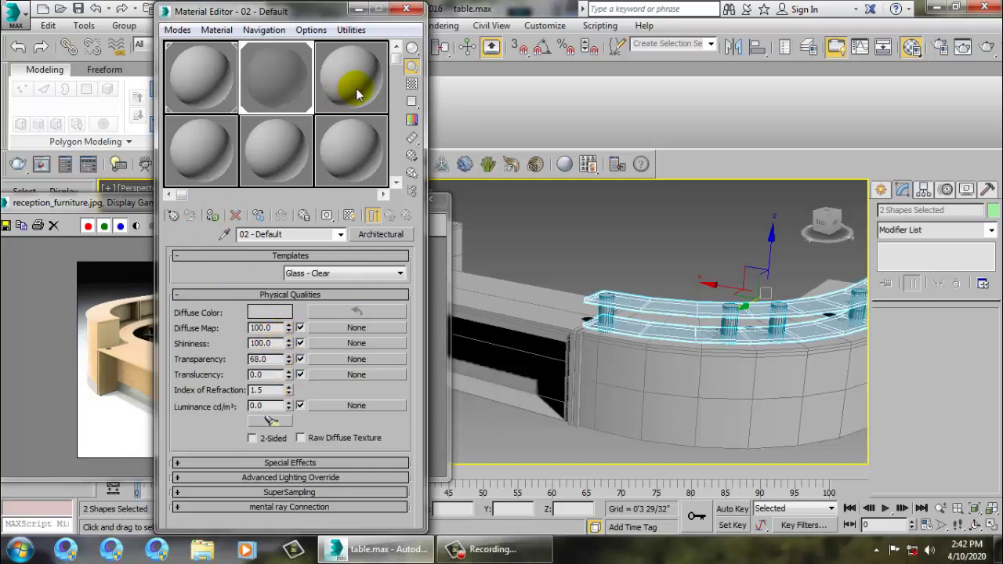
click(406, 9)
click(579, 221)
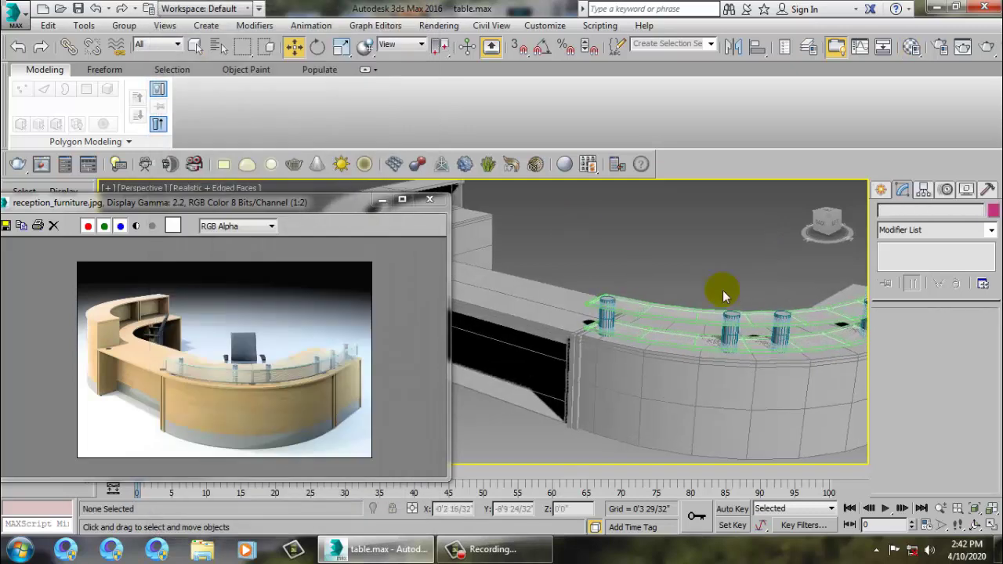
Extrude the thin band of front polygons at the countertop's edge, along the straight section and curved wing, by 0'1 5/32"
alt+middle_drag(722, 291, 721, 292)
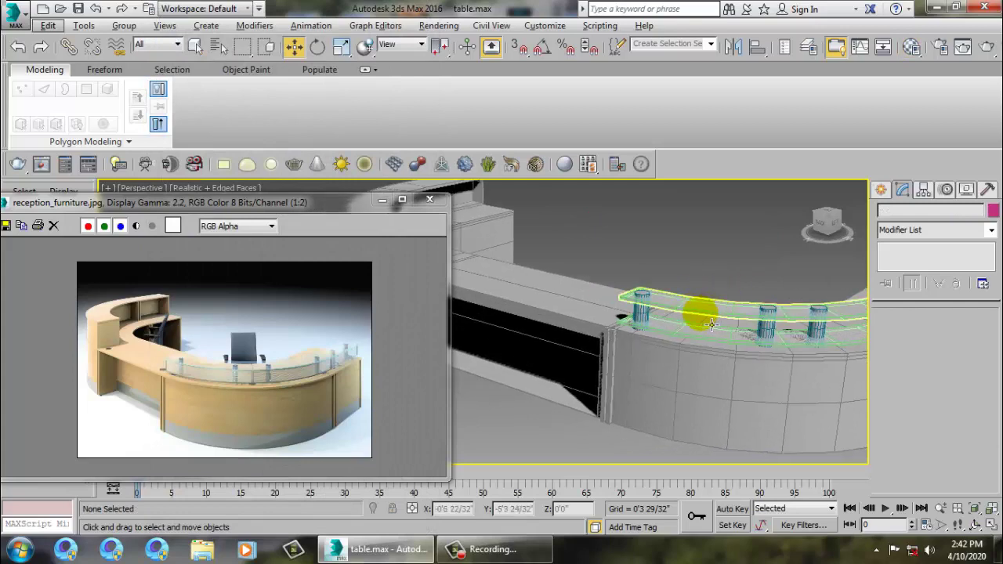
alt+middle_drag(779, 321, 750, 271)
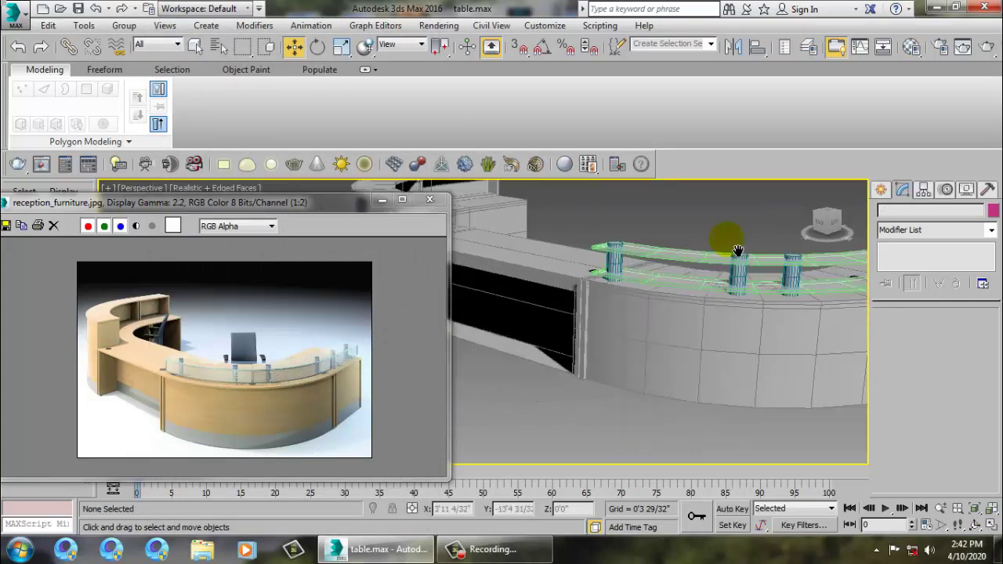
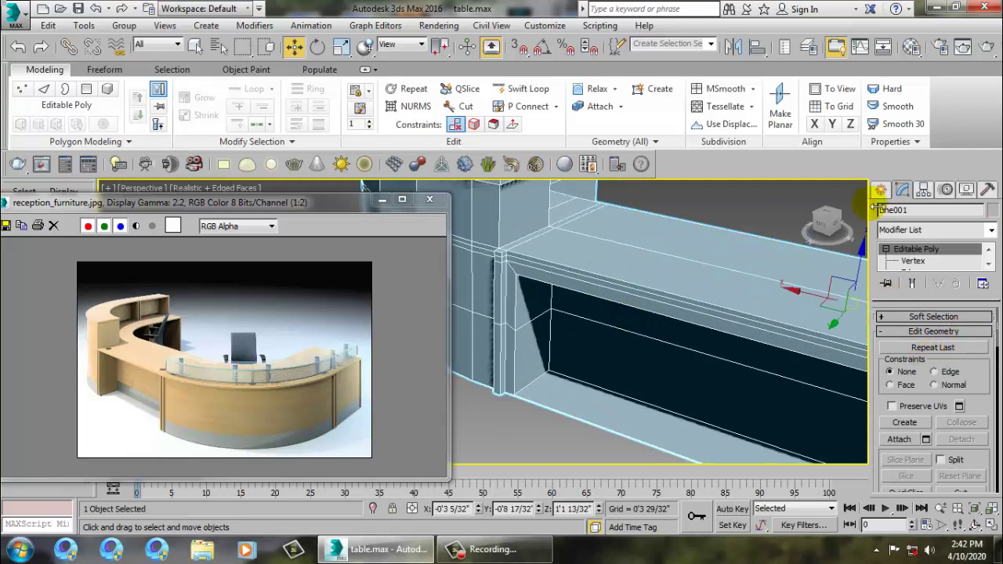
key(4)
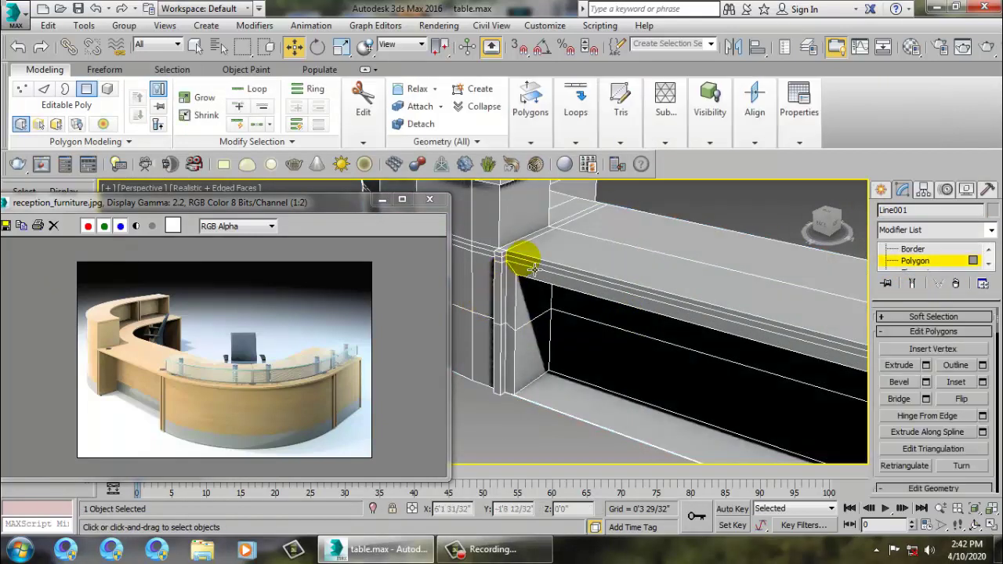
click(533, 270)
ctrl+click(536, 273)
middle_drag(690, 309, 323, 246)
ctrl+click(749, 354)
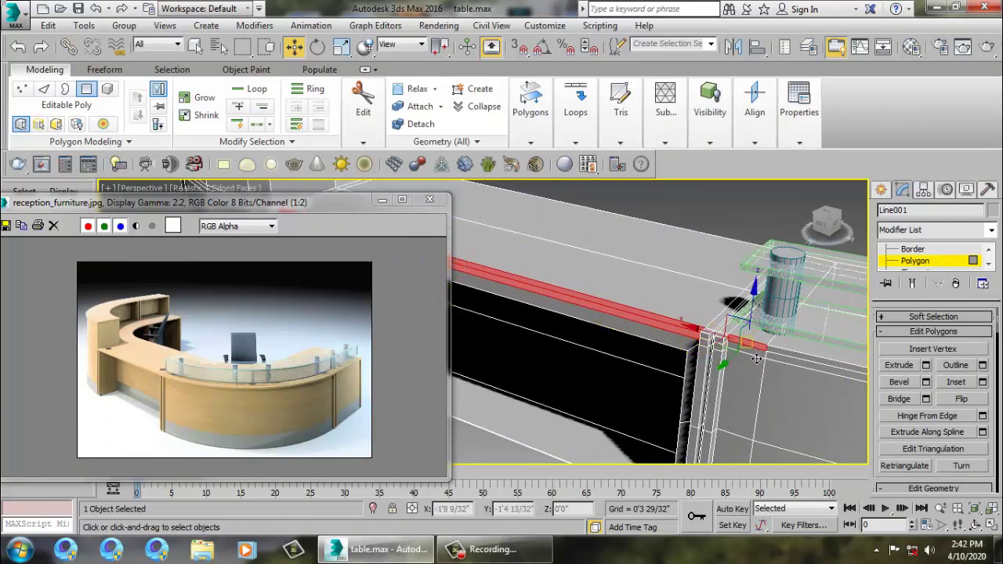
ctrl+click(812, 370)
middle_drag(833, 381, 598, 340)
ctrl+click(678, 354)
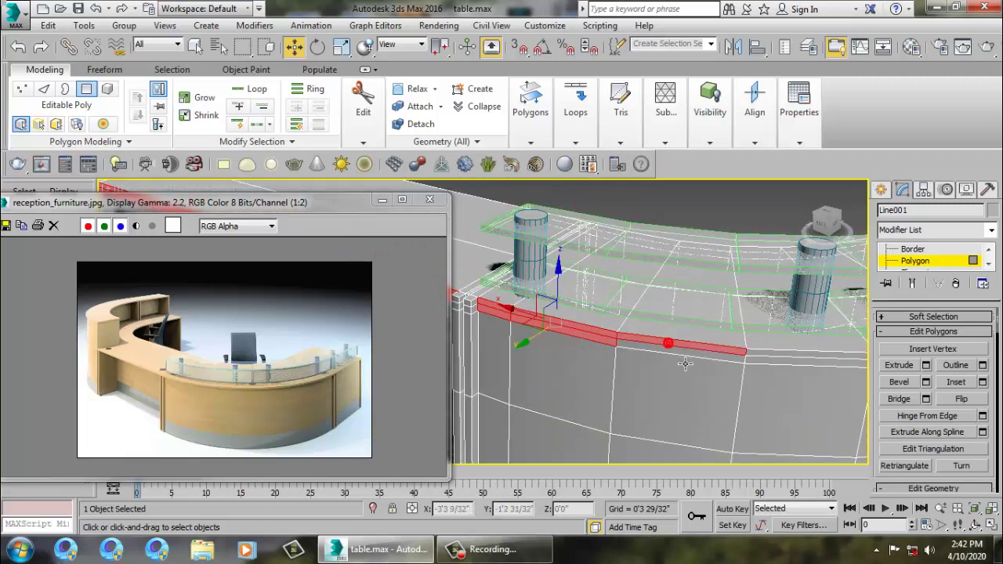
ctrl+click(776, 362)
middle_drag(774, 361, 505, 376)
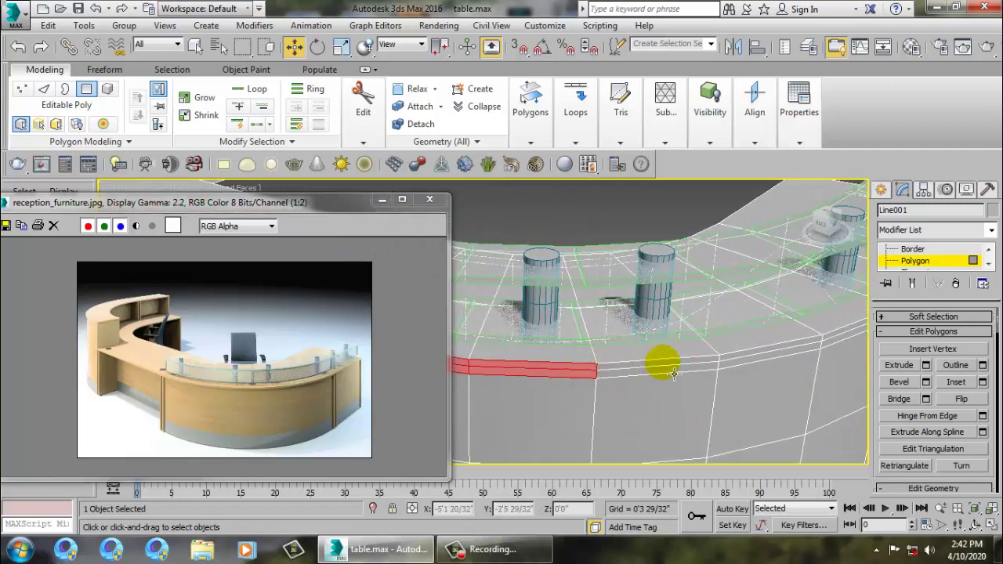
alt+middle_drag(819, 370, 554, 424)
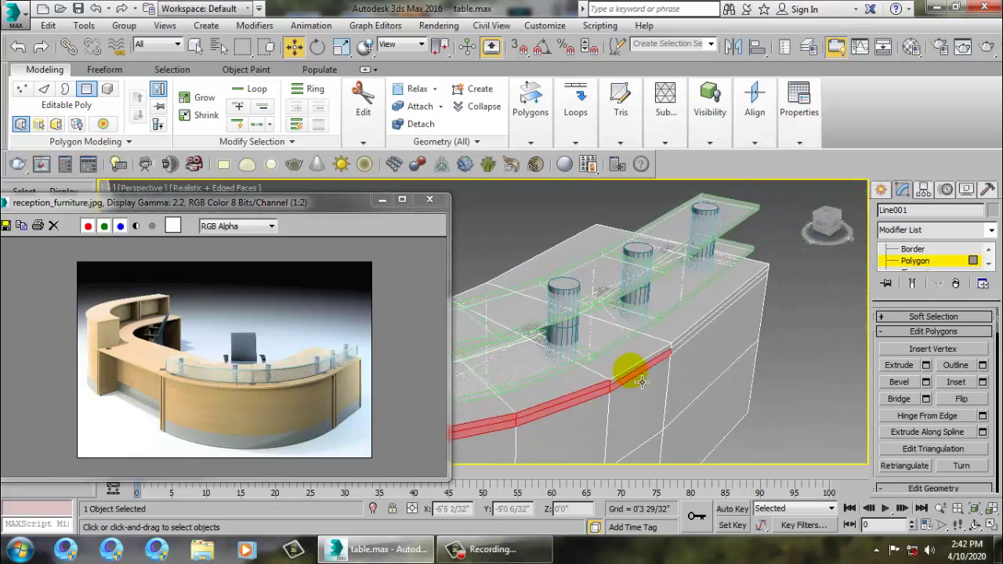
alt+middle_drag(698, 349, 667, 347)
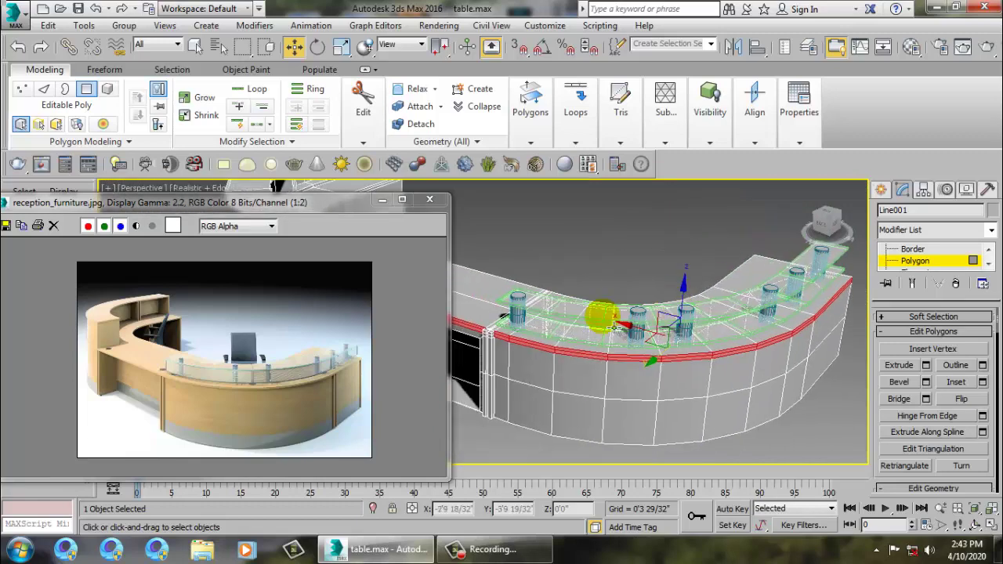
click(927, 365)
scroll(721, 250, up, 5)
mouse_move(668, 270)
alt+middle_down()
mouse_move(732, 320)
mouse_move(645, 290)
mouse_move(703, 253)
mouse_move(685, 266)
alt+middle_up()
drag(494, 351, 494, 351)
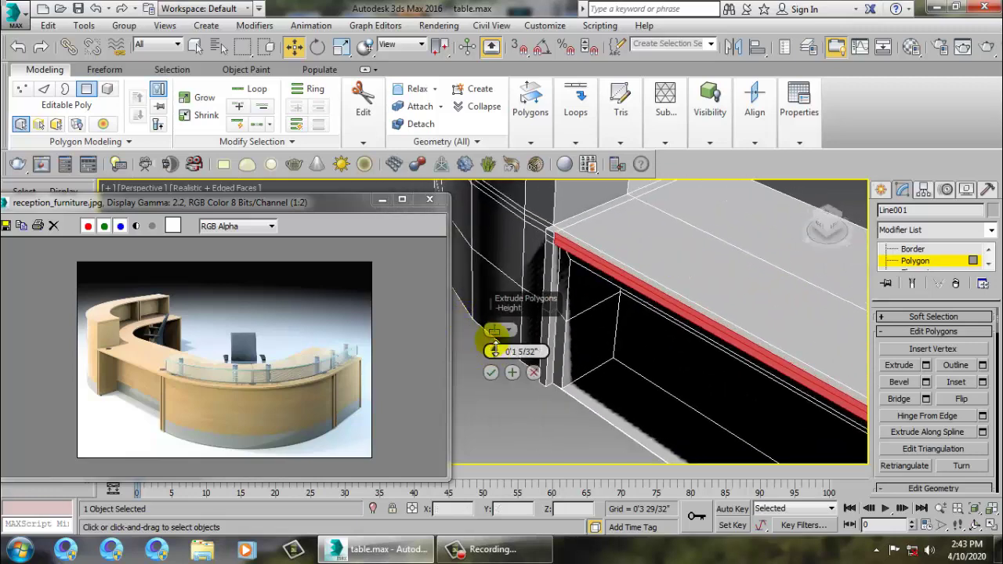
click(491, 372)
scroll(524, 384, down, 8)
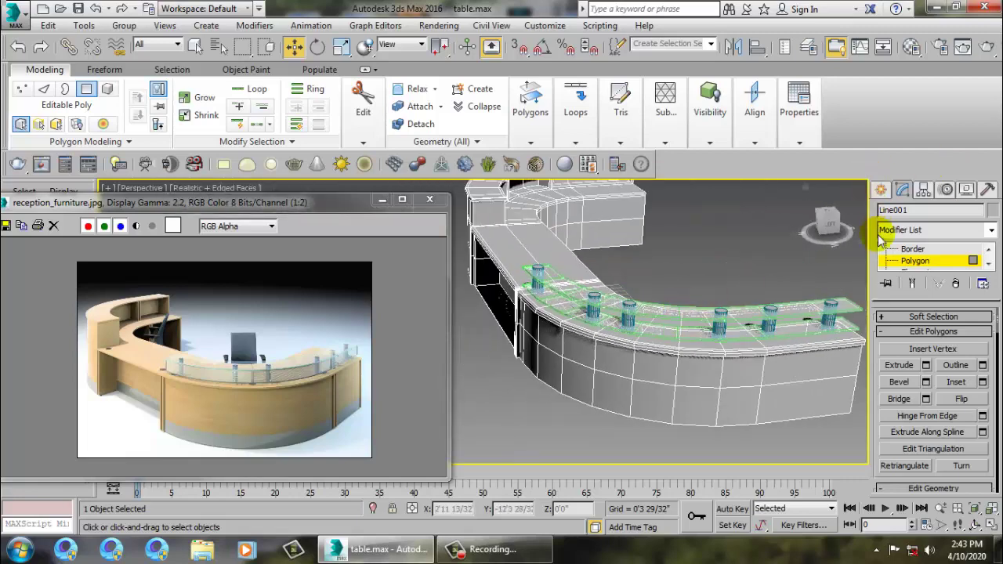
Add three closely spaced vertical edge loops with Swift Loop where the desk's curved front meets its straight end section
click(989, 250)
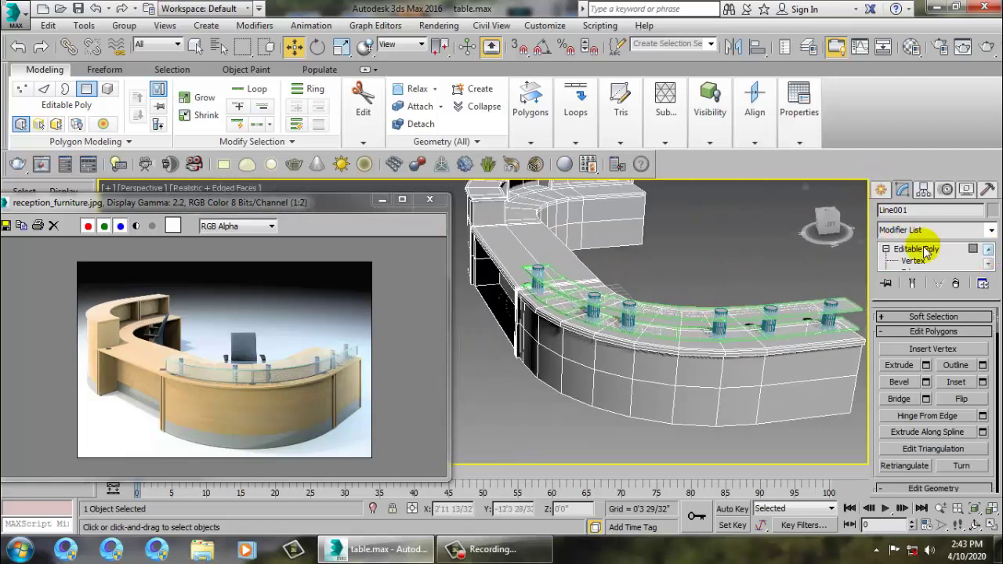
click(926, 249)
click(517, 89)
alt+middle_drag(643, 282, 691, 317)
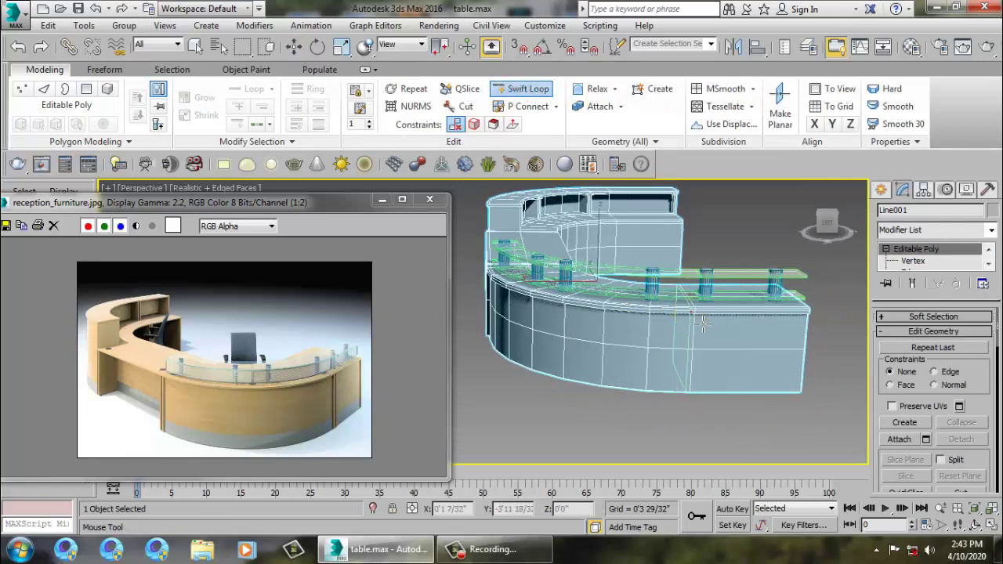
click(691, 314)
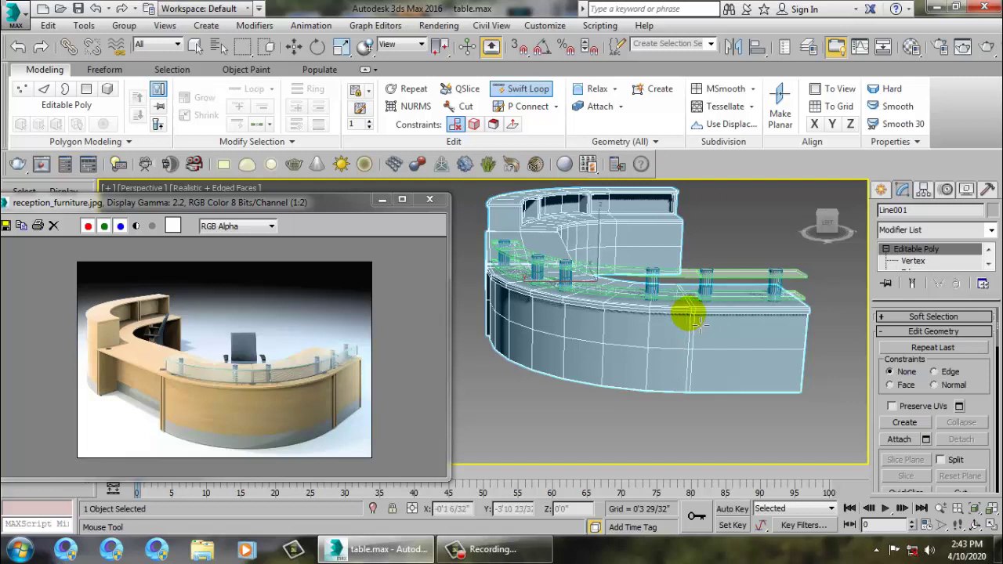
scroll(697, 323, up, 5)
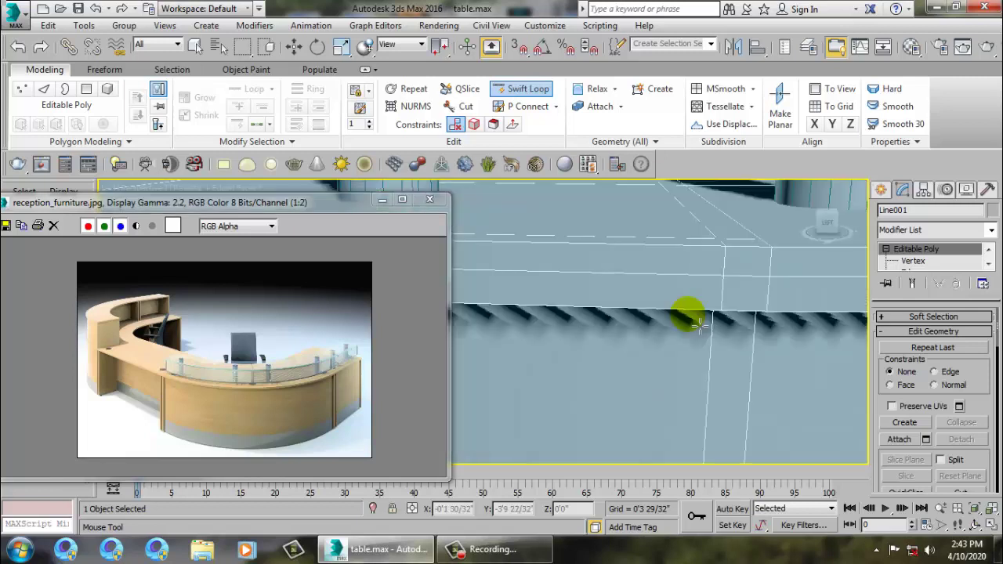
click(712, 250)
click(672, 248)
right_click(672, 250)
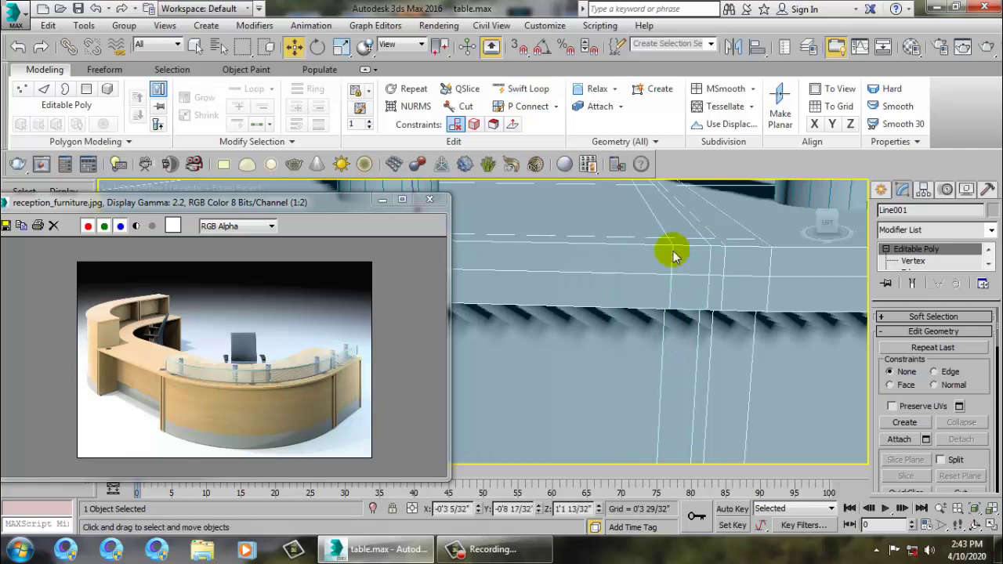
Extrude the upper and lower polygons of the two narrow vertical strips on the curved wing's front outward as raised posts
key(4)
key(4)
click(744, 392)
ctrl+click(680, 385)
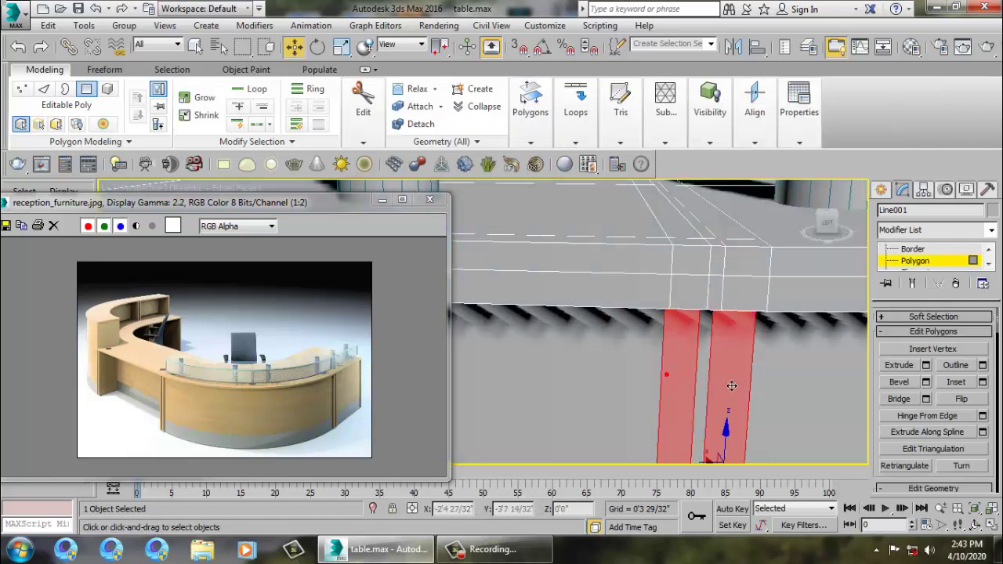
scroll(654, 401, down, 6)
scroll(620, 378, up, 6)
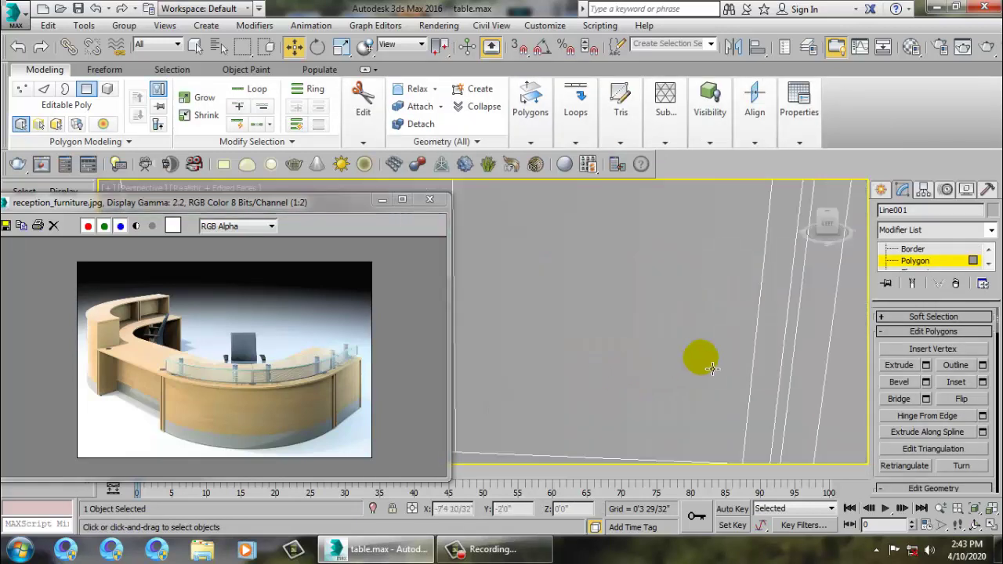
ctrl+click(813, 342)
ctrl+click(768, 329)
alt+middle_drag(781, 330, 674, 329)
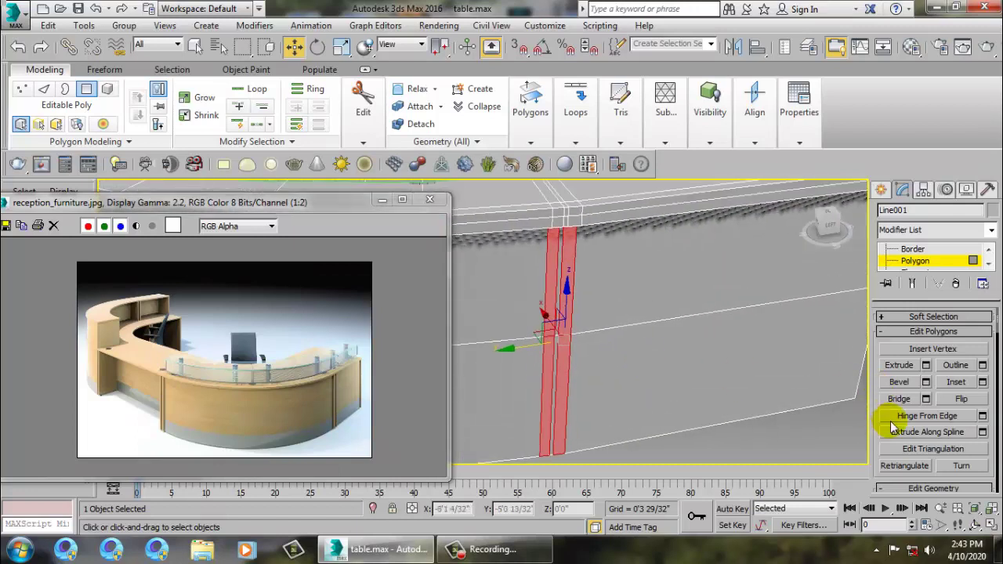
click(926, 366)
click(490, 374)
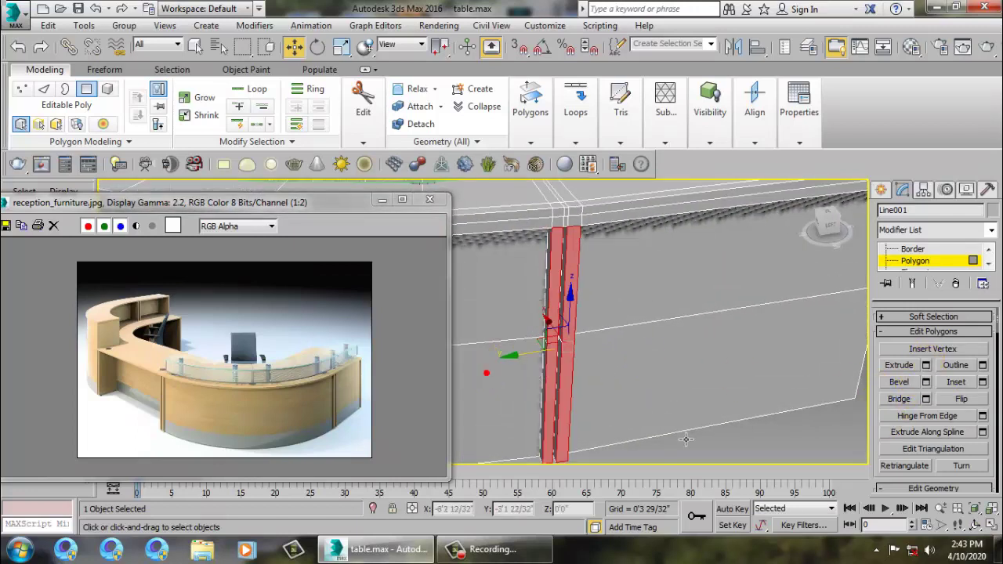
click(722, 458)
Add a horizontal edge loop with Swift Loop between the middle edge and the base of the curved front
alt+middle_drag(722, 458, 757, 388)
click(989, 250)
click(933, 250)
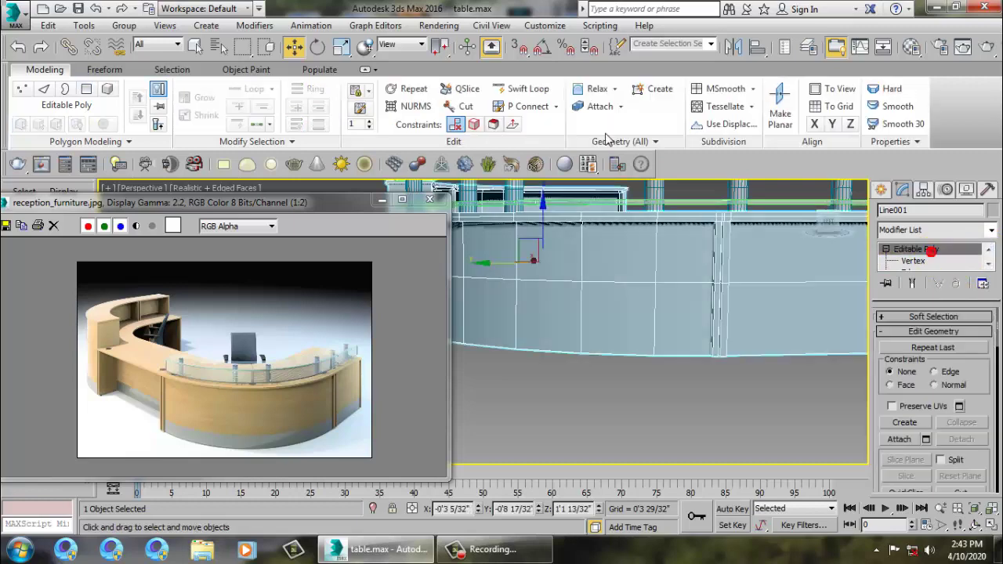
click(527, 88)
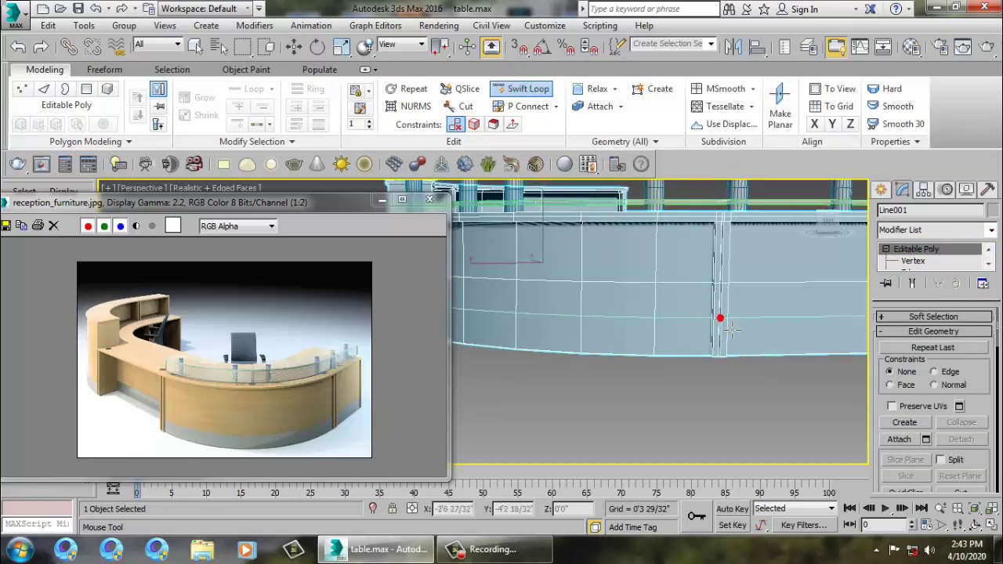
click(732, 330)
key(w)
Inset the inner side polygons at the end of the raised-shelf wing, below its worktop, by 0'1 1/32"
scroll(710, 332, down, 5)
alt+middle_drag(710, 332, 745, 337)
middle_drag(745, 337, 617, 338)
scroll(620, 339, up, 3)
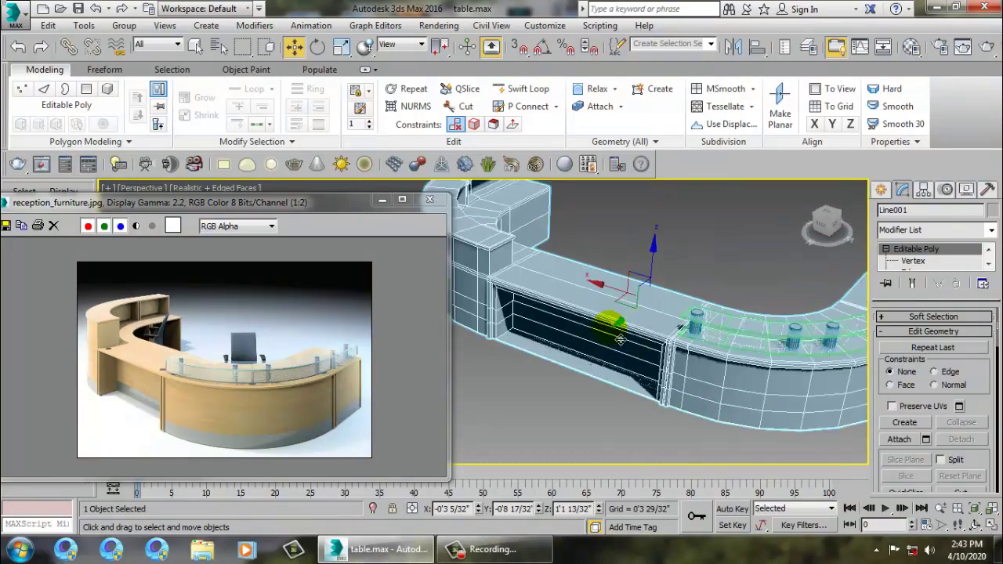
alt+middle_drag(751, 348, 889, 357)
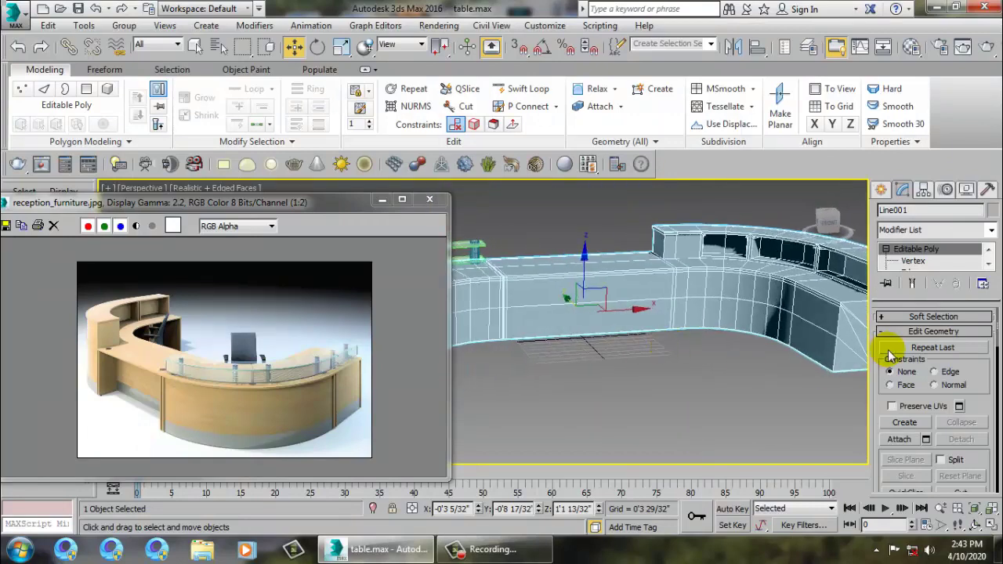
key(4)
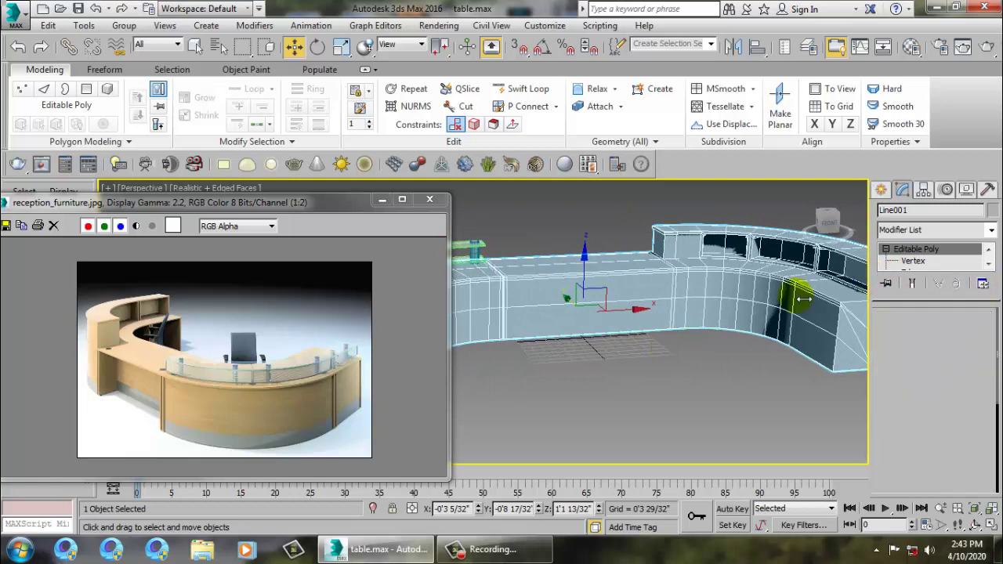
alt+middle_drag(695, 287, 773, 291)
click(773, 317)
ctrl+click(773, 321)
ctrl+click(738, 314)
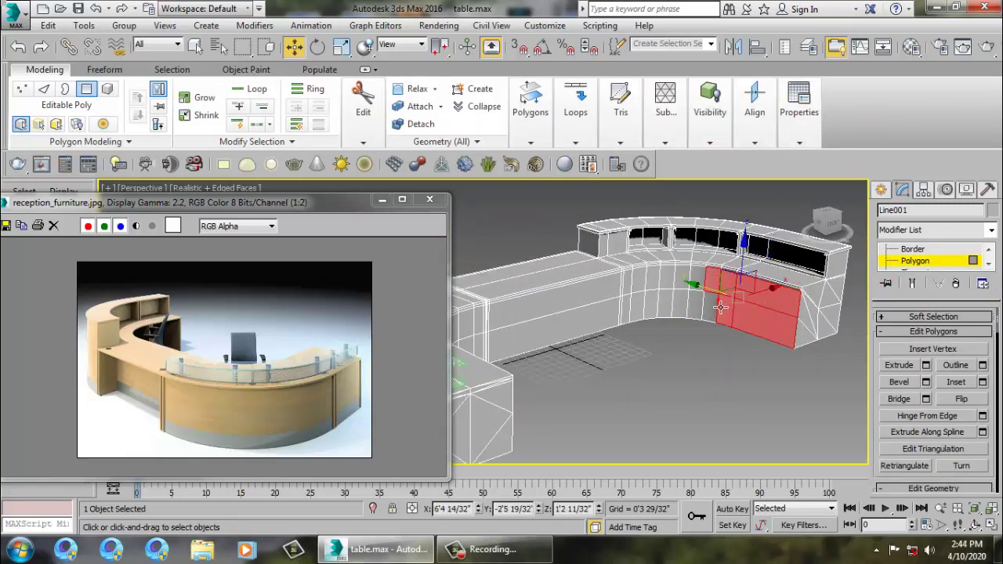
ctrl+click(697, 291)
ctrl+click(694, 312)
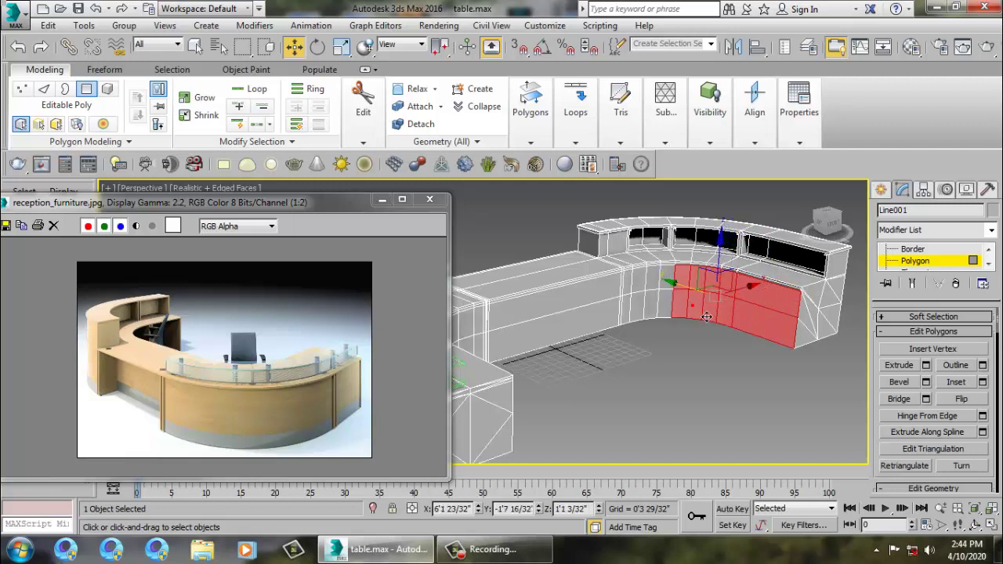
click(984, 382)
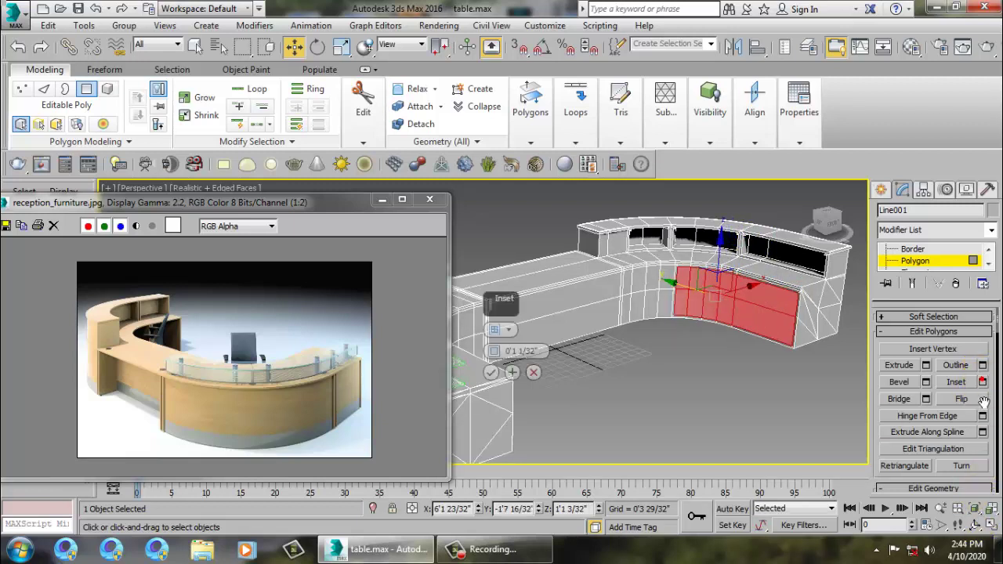
click(488, 374)
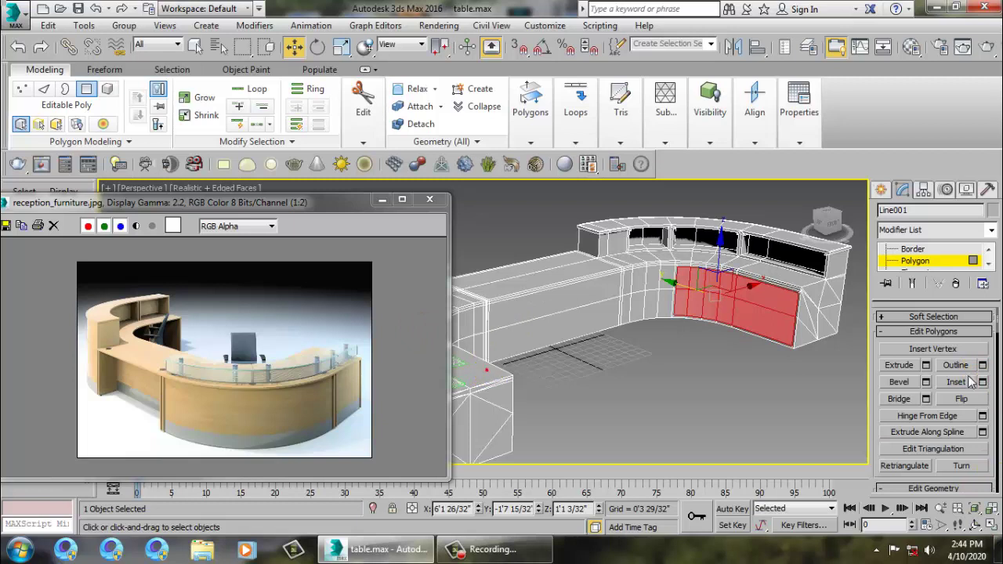
Extrude the inset polygons of the raised-shelf wing inward by -1'2 5/32" to form a recess
click(927, 365)
drag(492, 351, 542, 463)
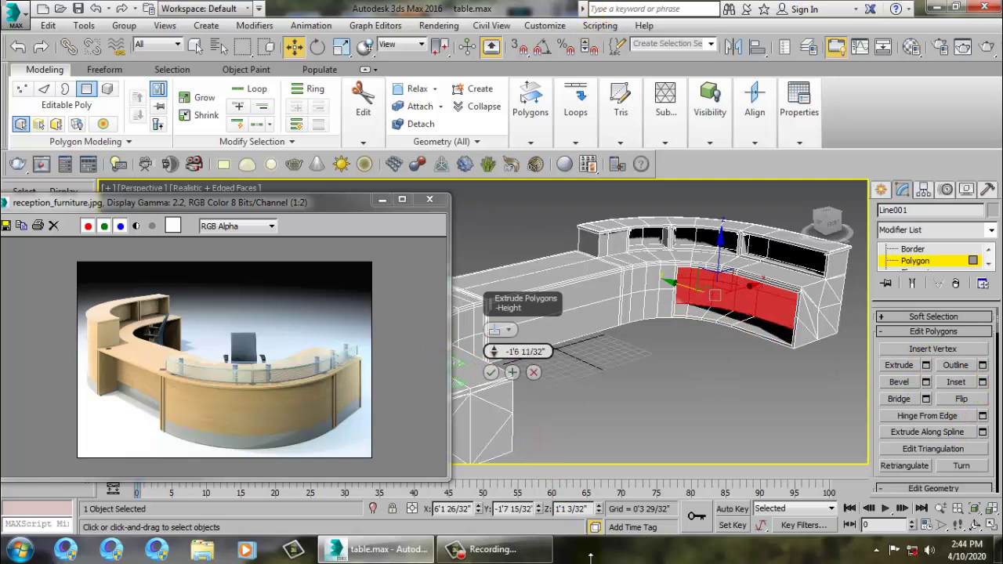
click(490, 373)
Inset the two large inner polygons of the straight middle section by 0'1 1/32" and extrude them by -1'2 5/32"
alt+middle_drag(583, 390, 683, 324)
click(559, 315)
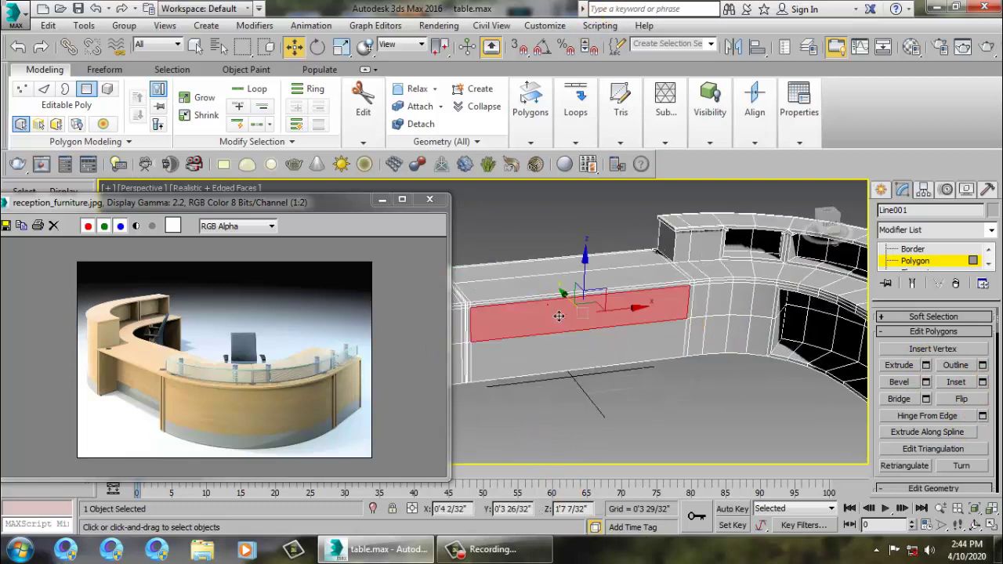
ctrl+click(575, 345)
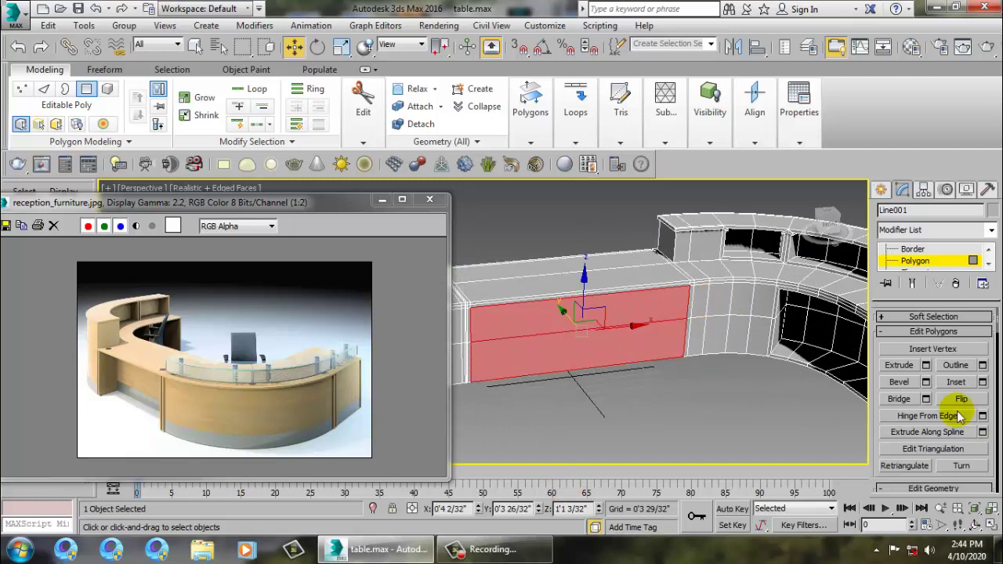
click(984, 383)
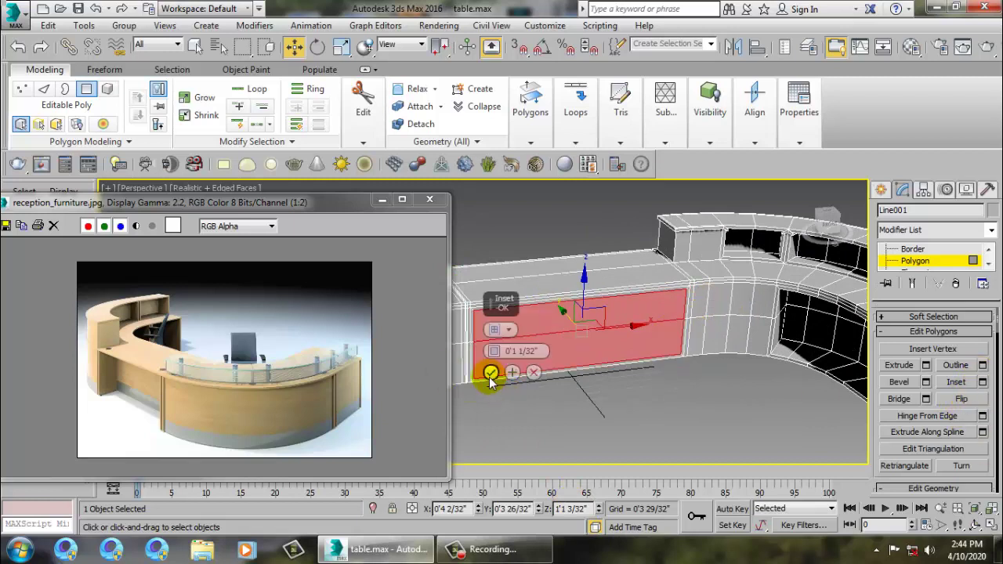
click(491, 374)
click(927, 366)
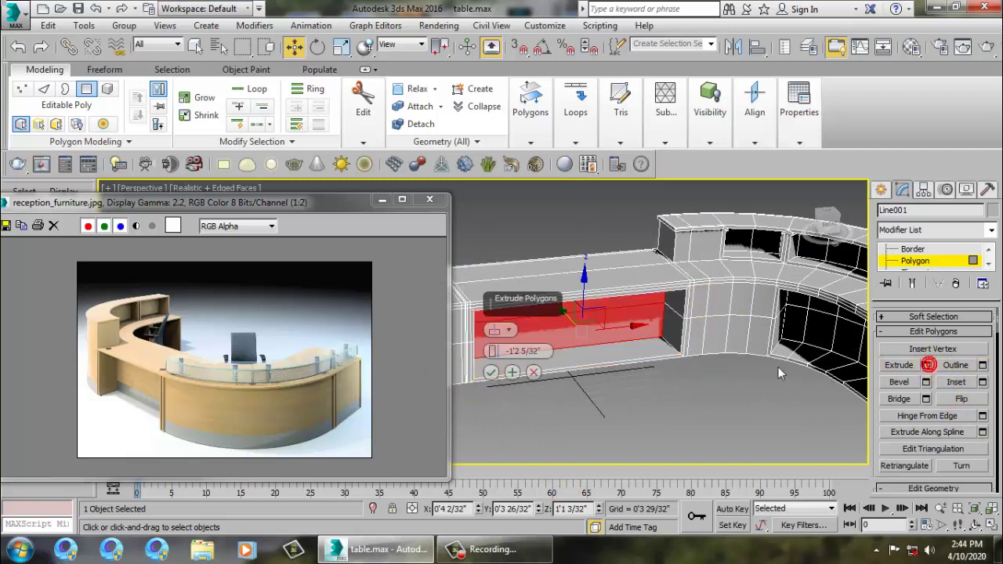
click(491, 373)
alt+middle_drag(491, 373, 627, 352)
ctrl+click(627, 352)
scroll(697, 339, up, 5)
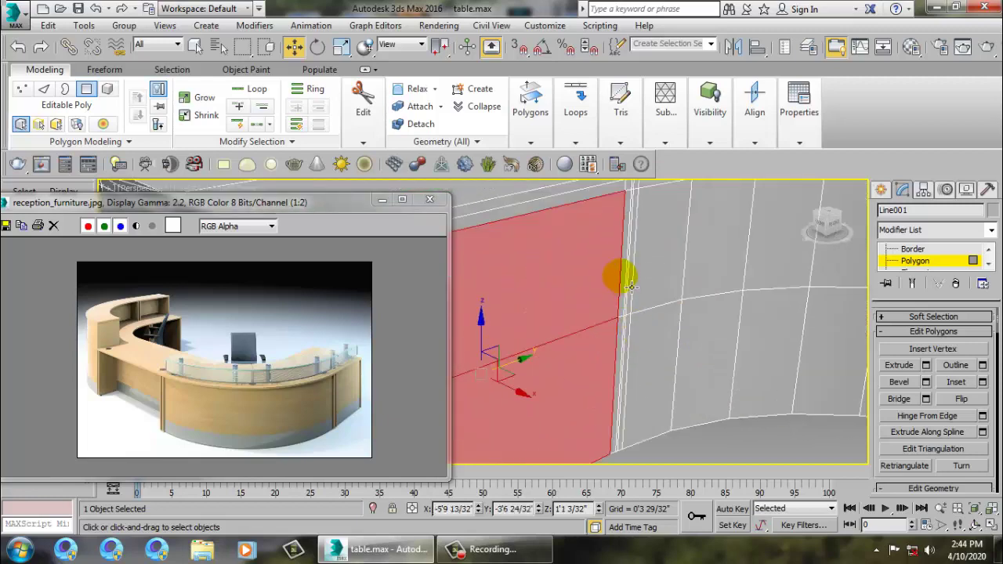
ctrl+click(621, 275)
ctrl+click(634, 276)
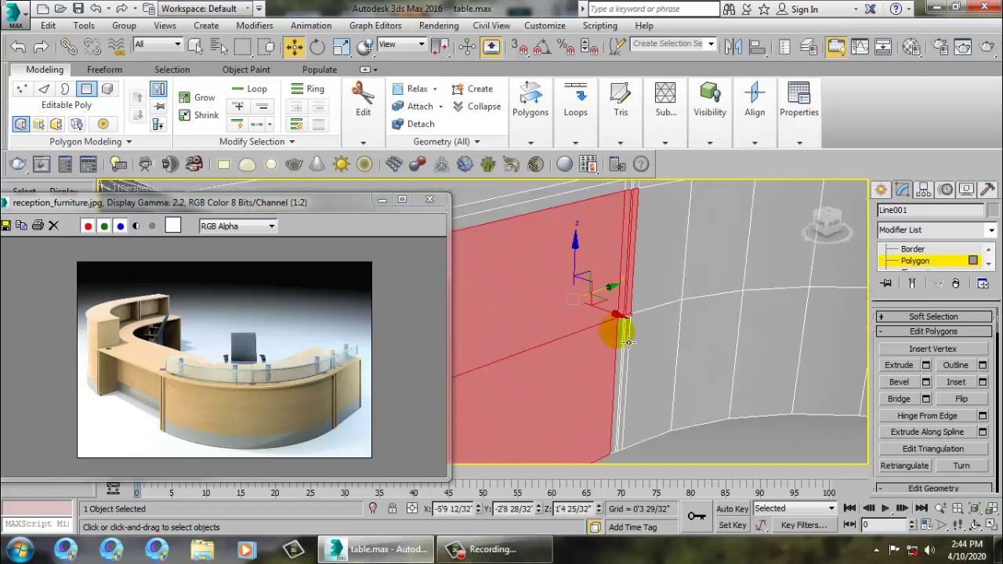
Inset the four upper and four lower inner polygons of the glass-topped curved wing and extrude them inward into a recess
click(680, 250)
ctrl+click(729, 253)
ctrl+click(793, 254)
ctrl+click(844, 273)
ctrl+click(835, 333)
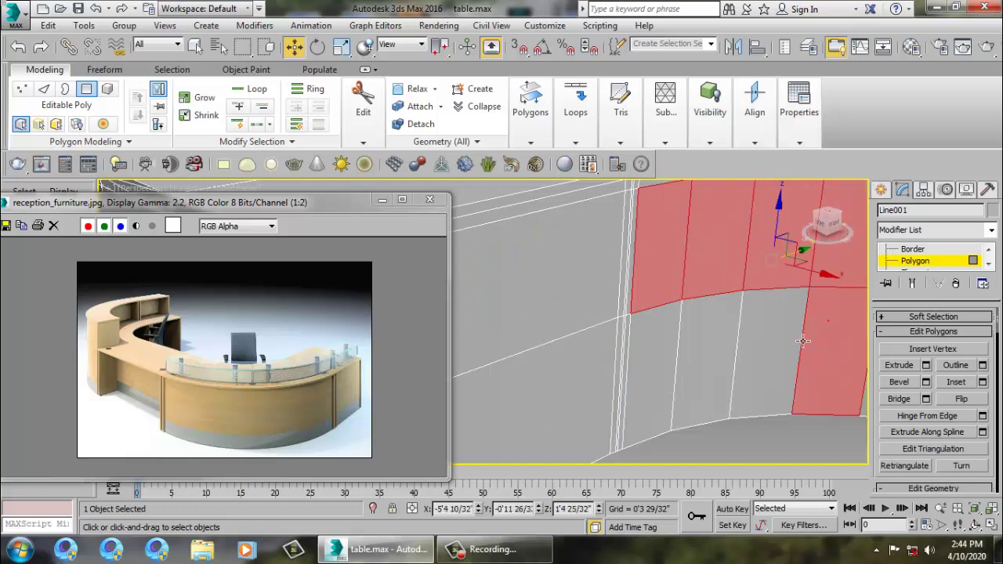
ctrl+click(779, 345)
ctrl+click(696, 343)
ctrl+click(666, 345)
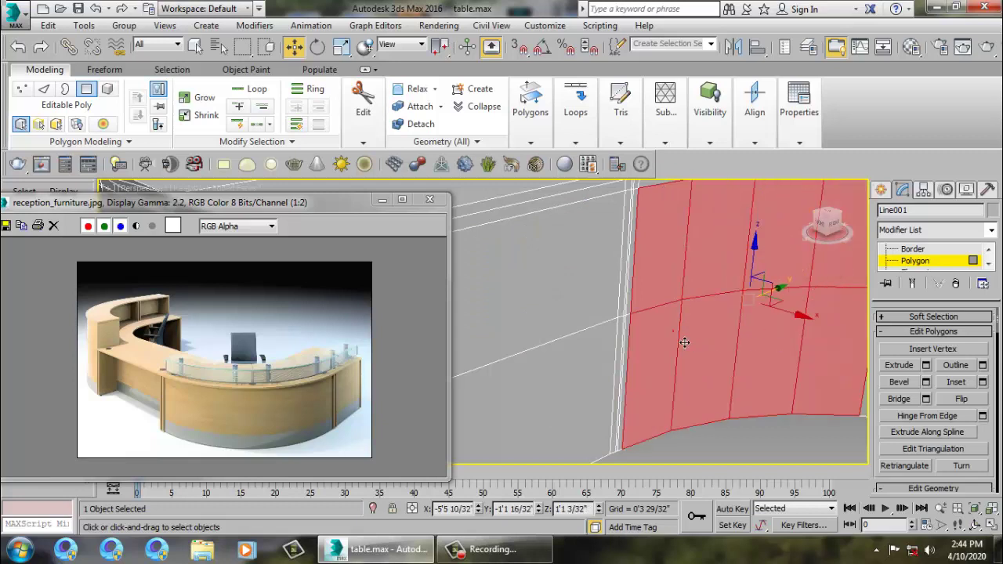
click(982, 382)
click(490, 372)
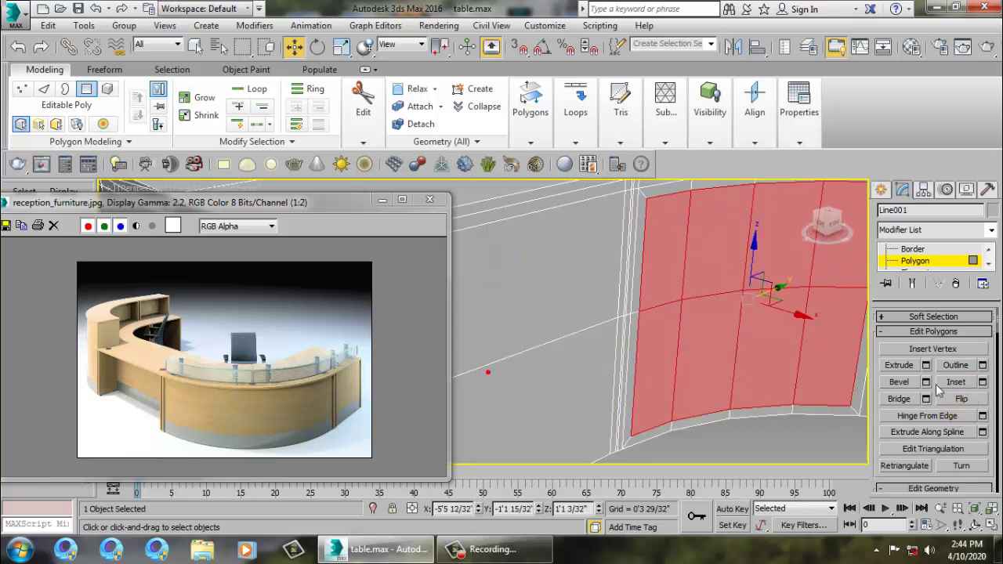
click(925, 366)
click(533, 373)
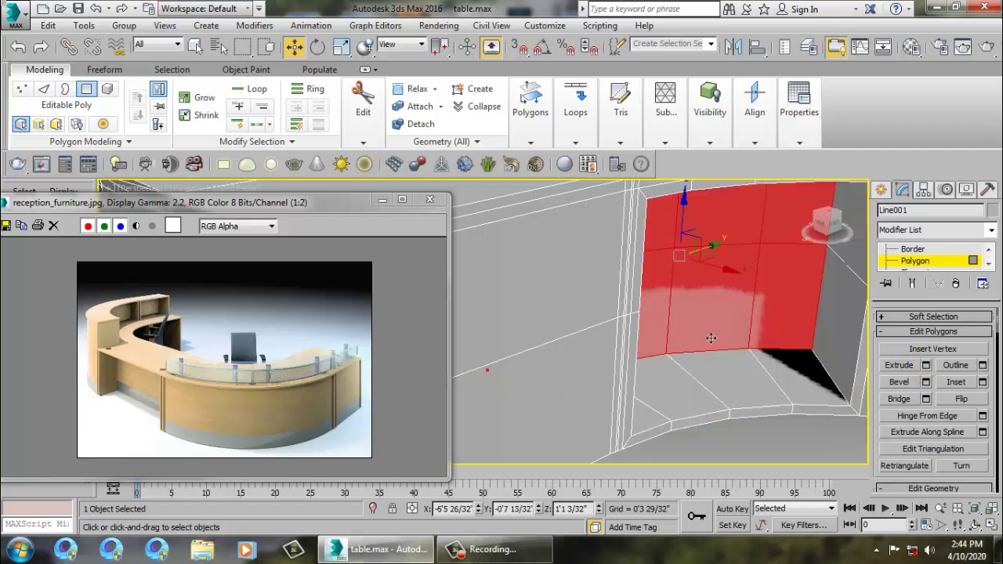
Create a small cylinder in the top view at the straight section's end beside the raised-shelf wing
scroll(627, 352, down, 10)
alt+middle_drag(627, 350, 719, 348)
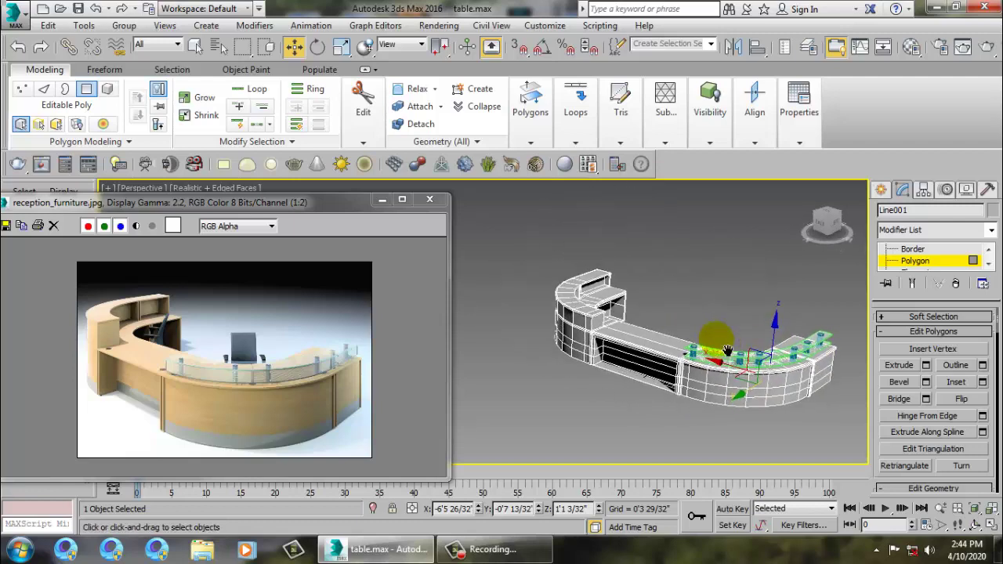
scroll(671, 369, up, 10)
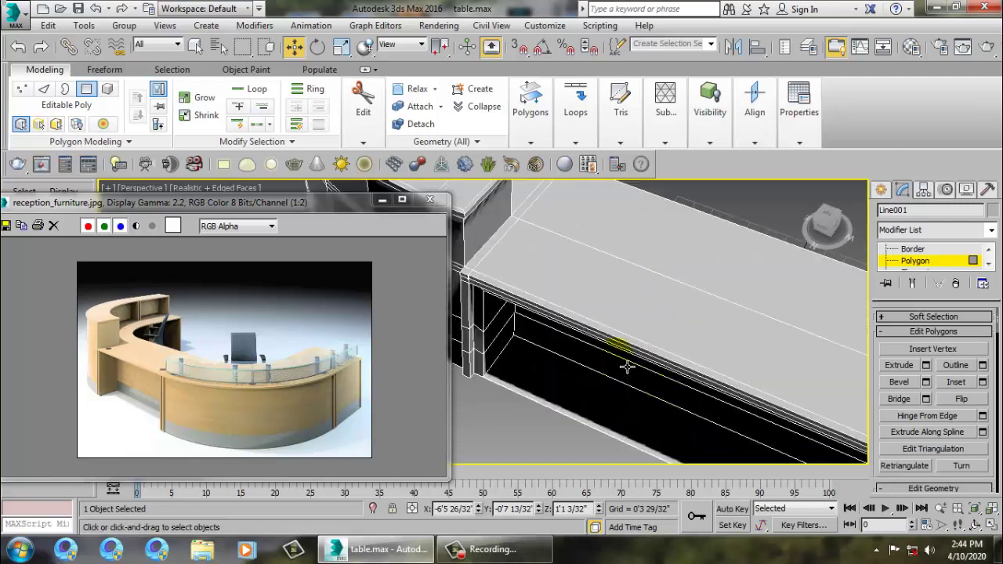
scroll(586, 308, down, 4)
alt+middle_drag(594, 338, 443, 366)
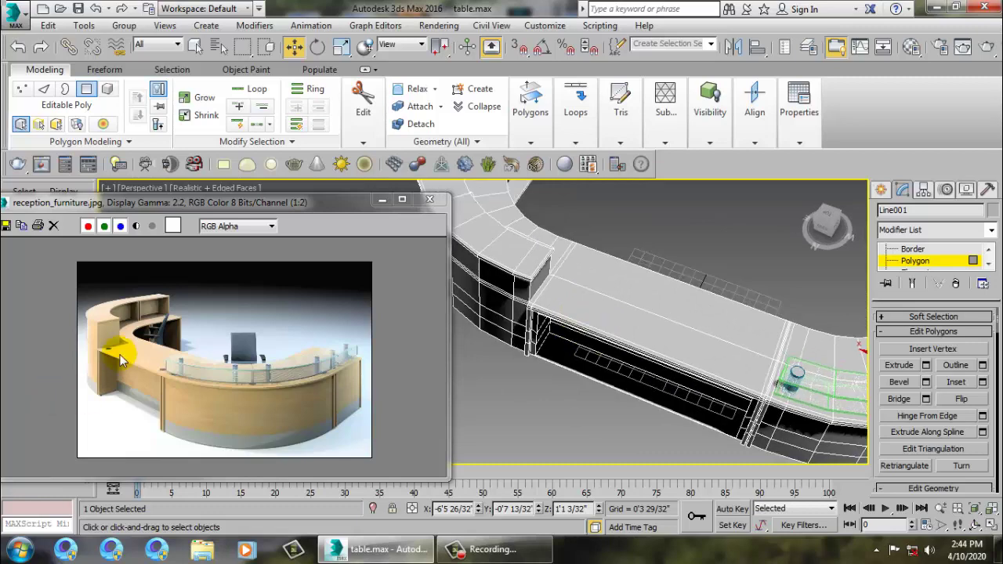
alt+middle_drag(681, 328, 676, 330)
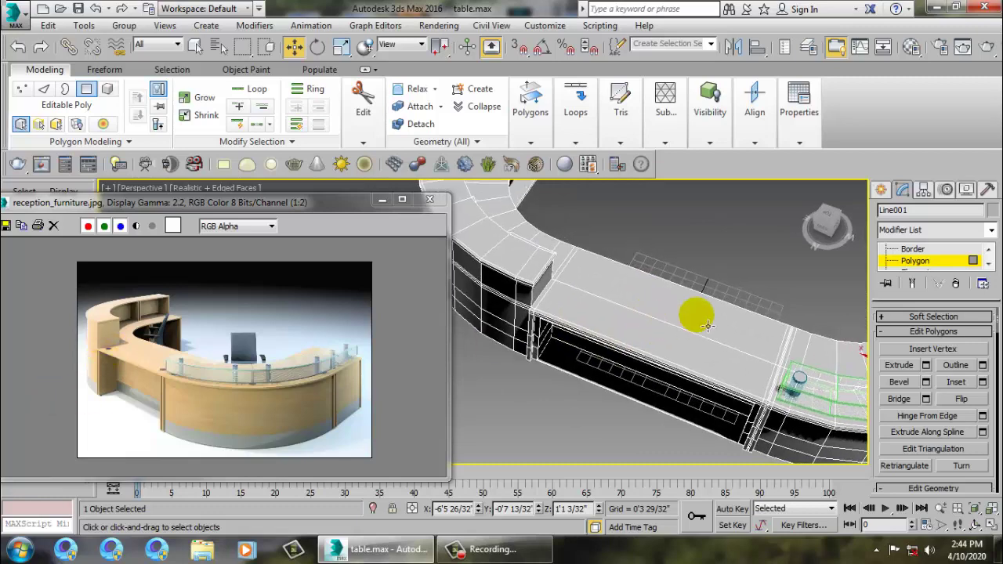
click(881, 190)
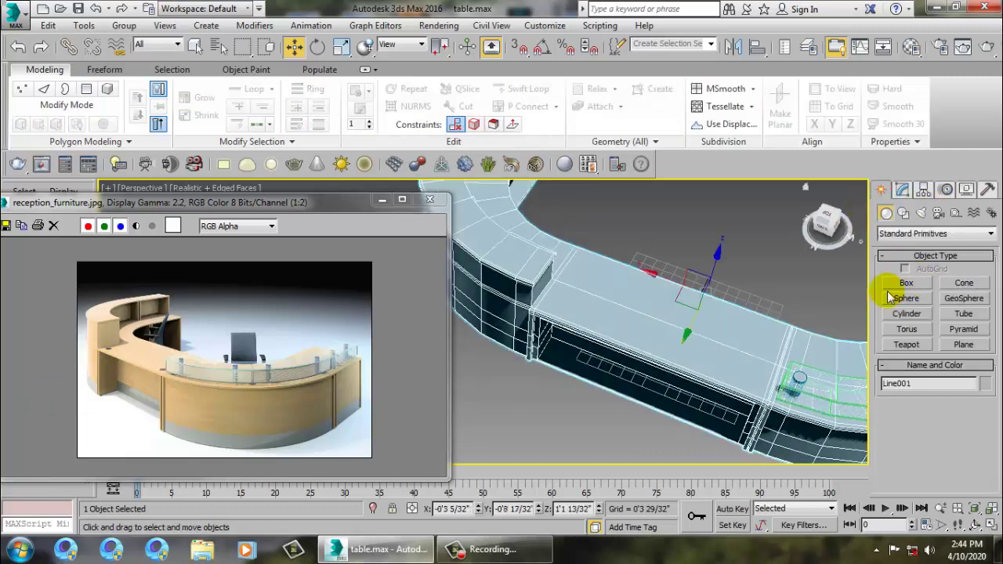
click(906, 315)
key(alt+w)
middle_click(475, 280)
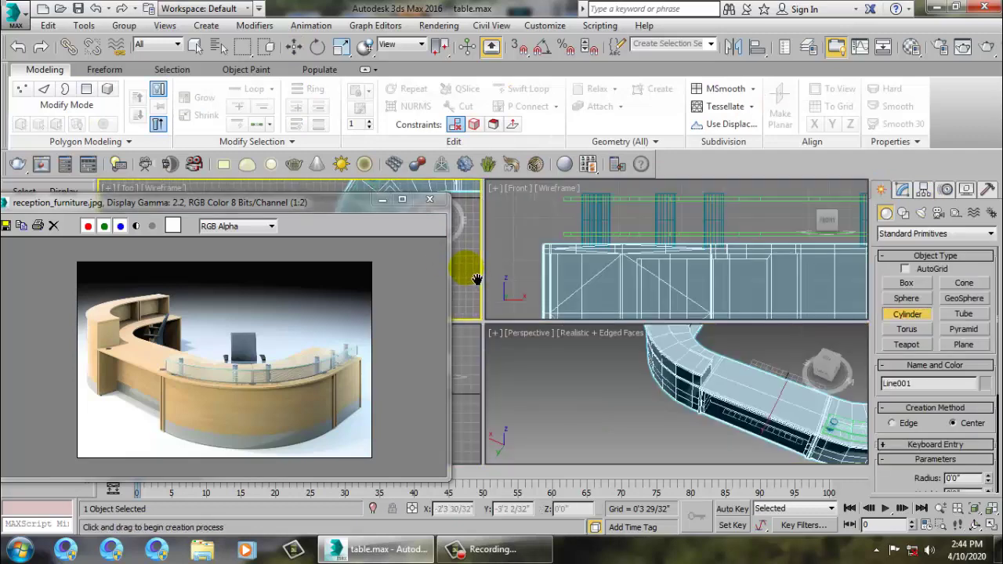
key(alt+w)
scroll(678, 273, up, 4)
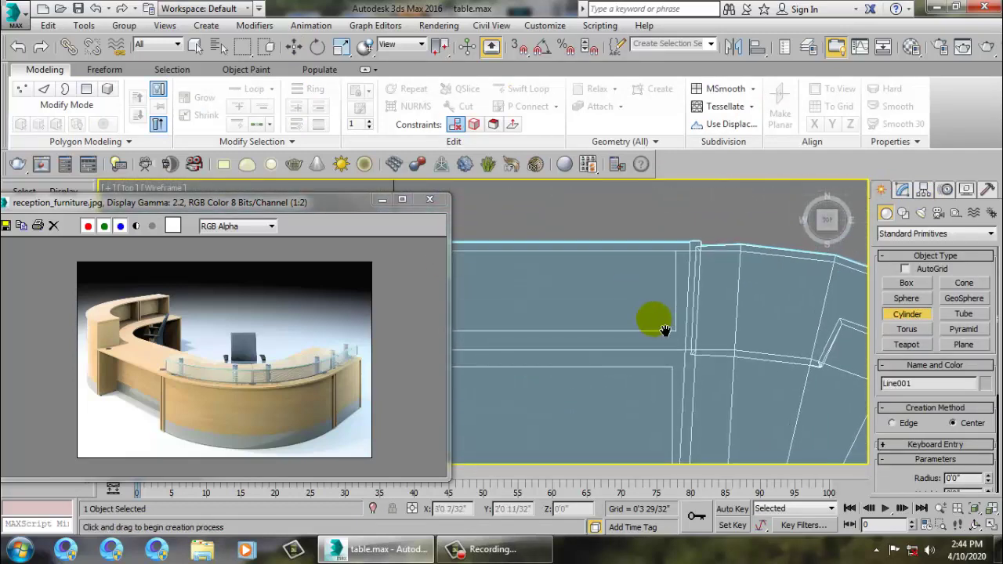
scroll(667, 294, down, 5)
scroll(650, 347, up, 7)
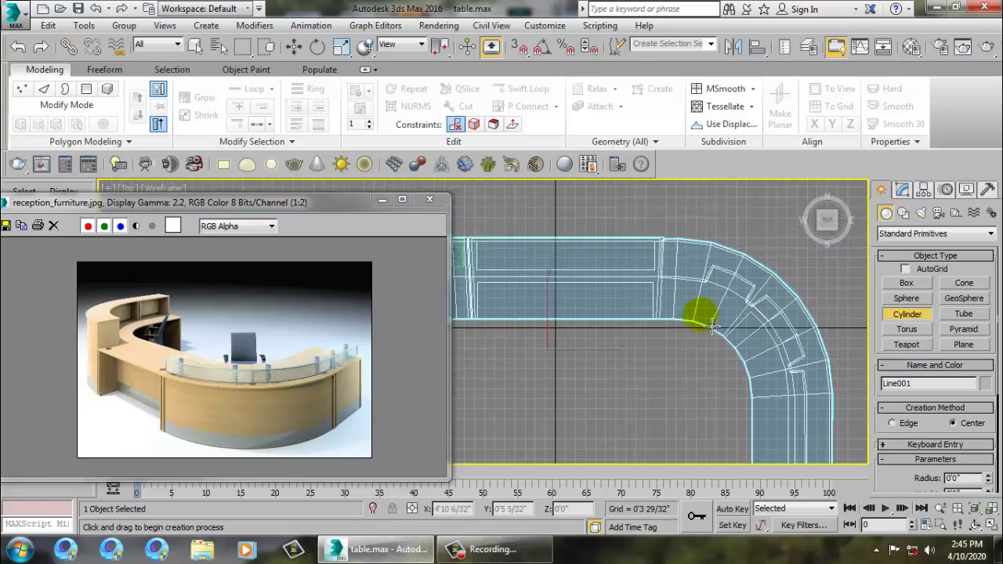
middle_drag(752, 386, 759, 403)
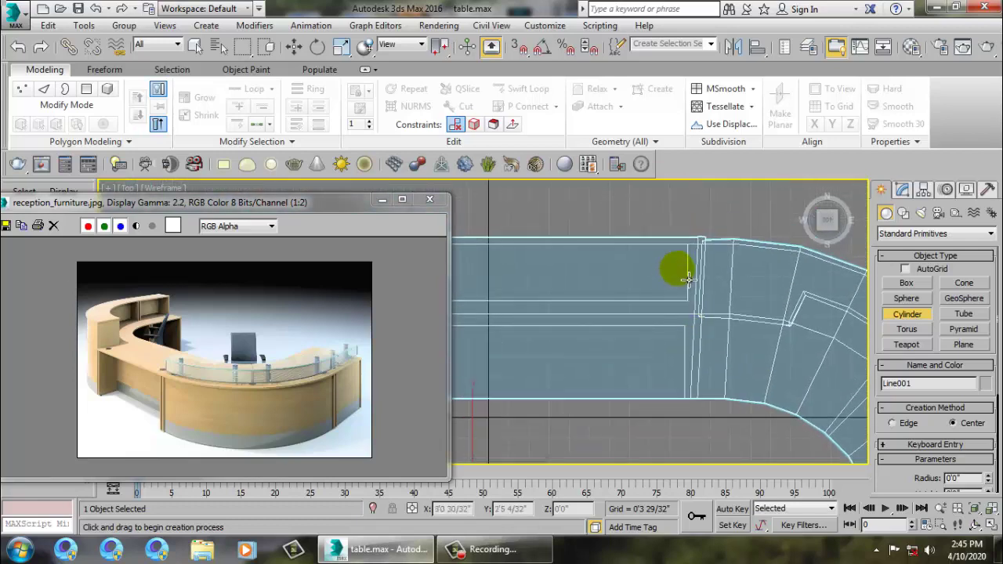
drag(677, 270, 684, 274)
click(684, 264)
key(w)
Raise the cylinder so it passes through the straight section's worktop and shift it slightly near the corner with the raised-shelf wing
key(alt+w)
right_click(792, 385)
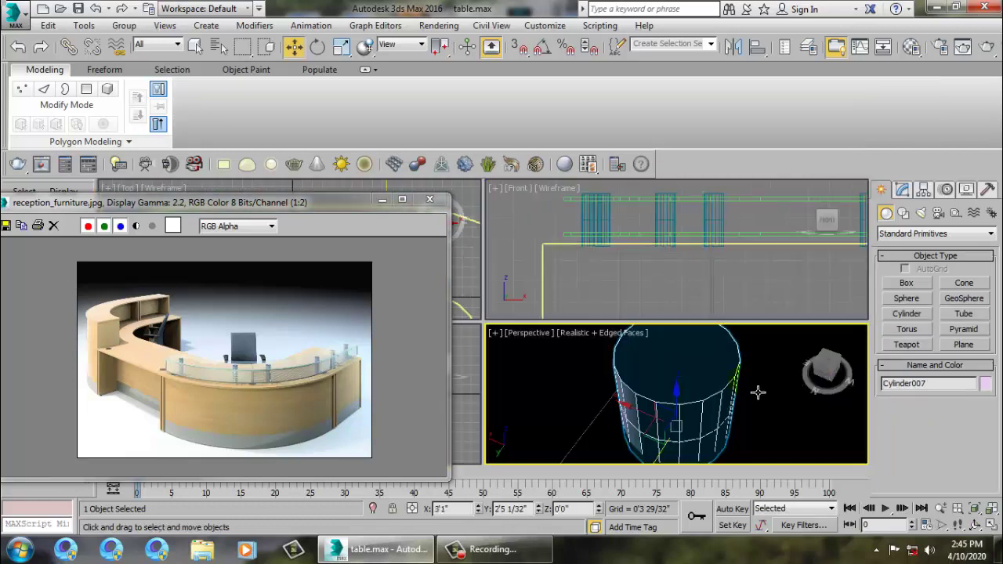
key(alt+w)
scroll(636, 349, down, 8)
mouse_move(658, 369)
alt+middle_down()
mouse_move(644, 310)
mouse_move(645, 378)
alt+middle_up()
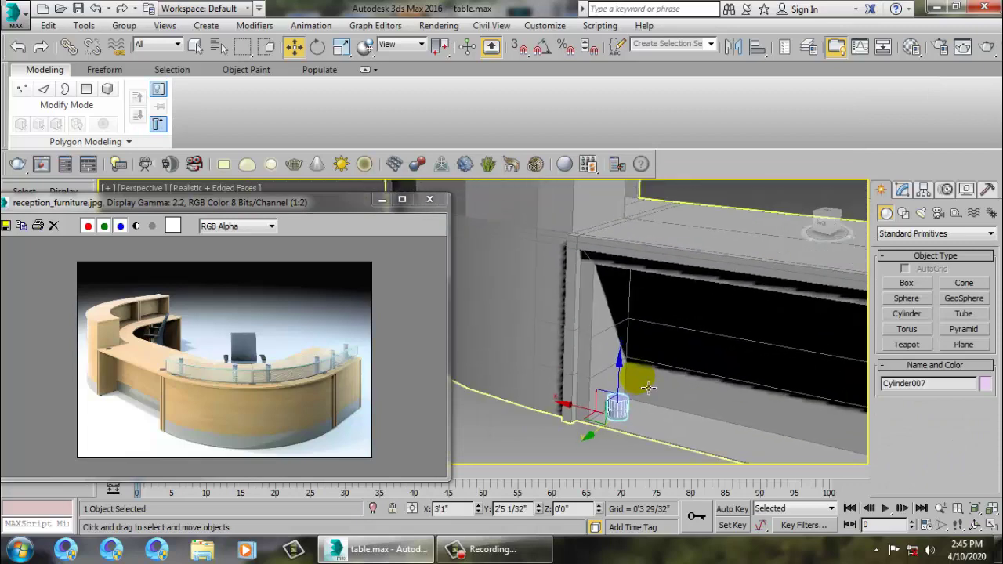
drag(623, 371, 631, 203)
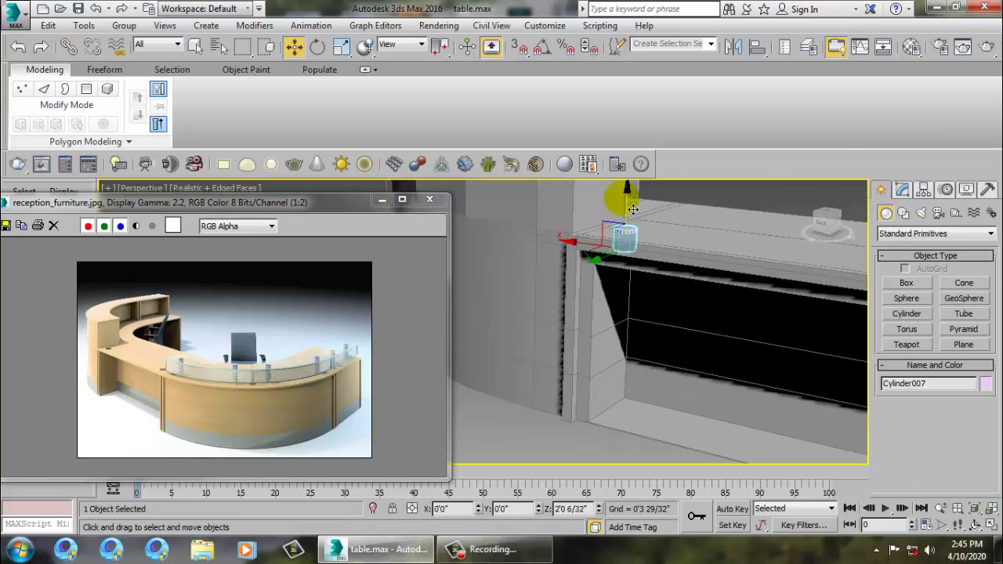
alt+middle_drag(681, 239, 604, 317)
key(r)
key(w)
drag(589, 319, 580, 314)
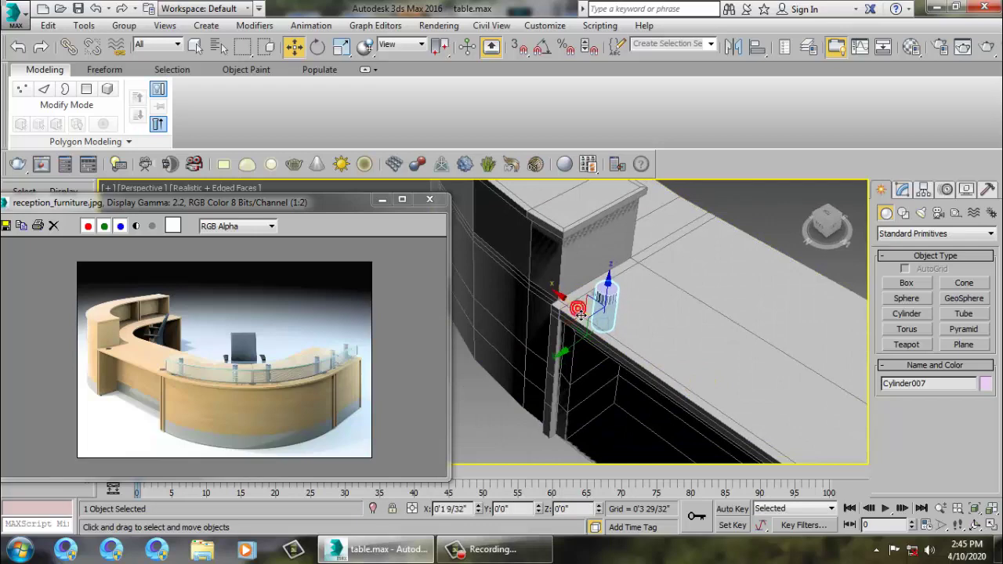
scroll(627, 345, down, 5)
scroll(603, 351, up, 3)
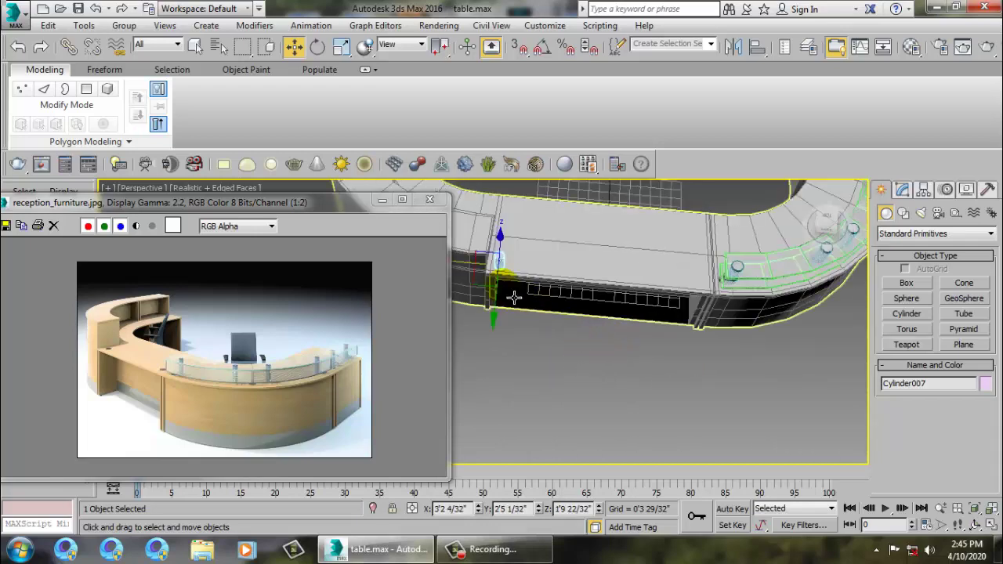
Copy the cylinder to the opposite end of the straight worktop, next to the glass-topped wing, and adjust the copy's position
mouse_move(472, 277)
mouse_down()
mouse_move(673, 298)
mouse_move(664, 293)
mouse_up()
click(508, 338)
key(z)
mouse_move(573, 350)
alt+middle_down()
mouse_move(596, 292)
mouse_move(611, 305)
mouse_move(638, 282)
mouse_move(686, 327)
mouse_move(846, 317)
alt+middle_up()
scroll(614, 306, down, 6)
drag(690, 380, 664, 389)
Move the original cylinder slightly inward from the worktop edge beside the raised-shelf wing
middle_drag(624, 358, 833, 353)
alt+middle_drag(740, 349, 679, 356)
click(562, 400)
drag(510, 401, 502, 382)
alt+middle_drag(502, 383, 682, 351)
Subtract both small cylinders from the desk with ProBoolean to cut cable holes through the straight worktop
click(684, 353)
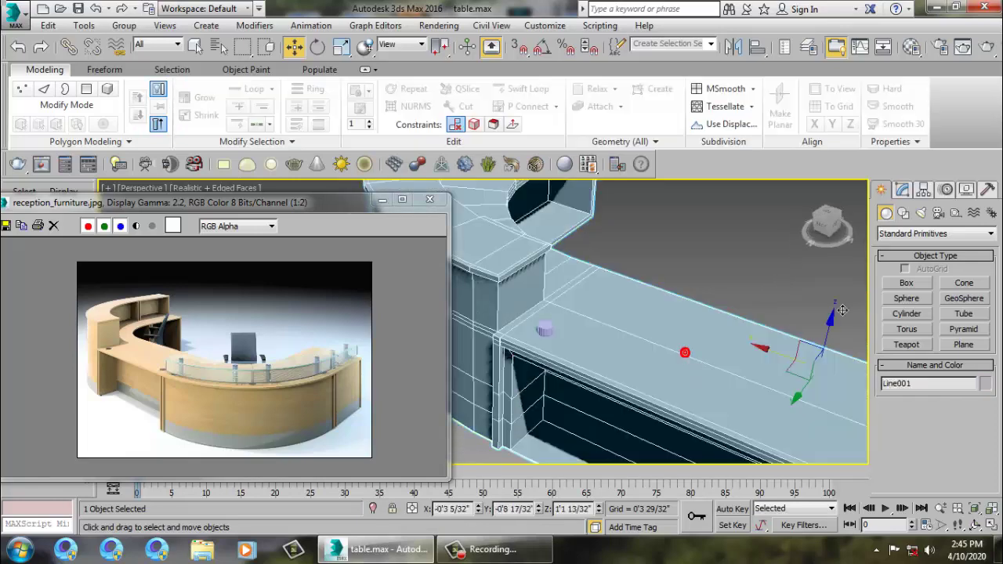
click(909, 235)
click(909, 275)
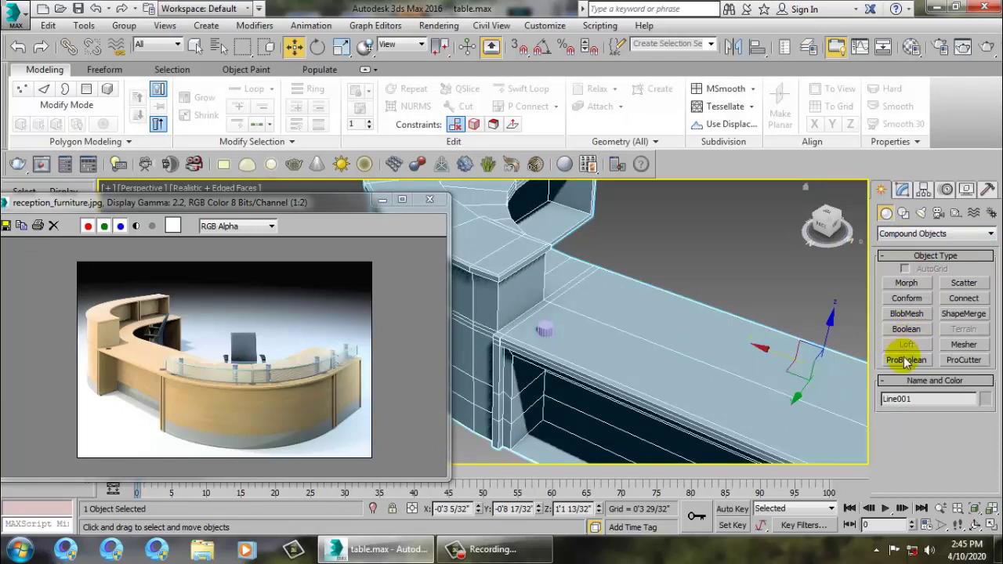
click(906, 361)
click(945, 439)
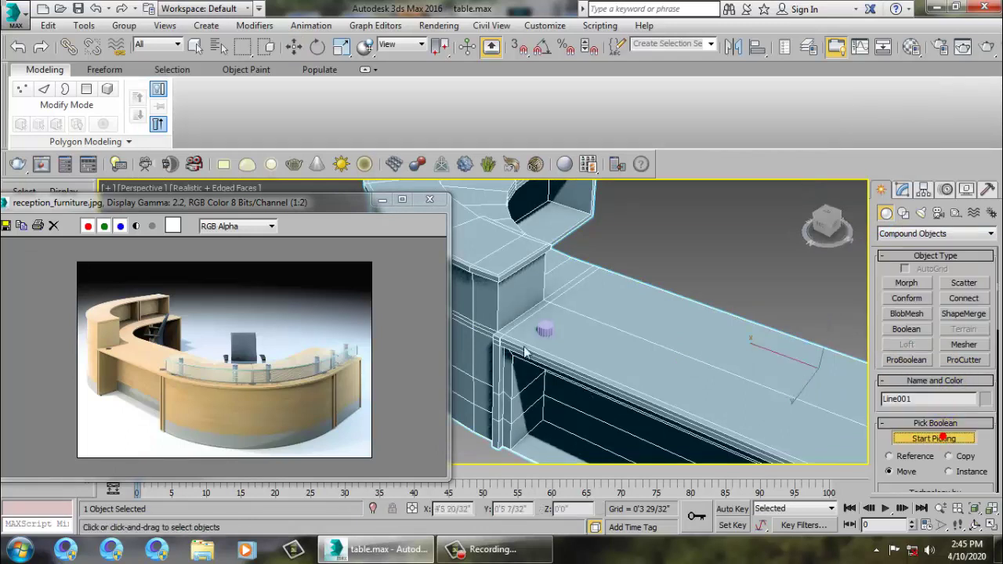
click(551, 333)
middle_drag(694, 357, 625, 341)
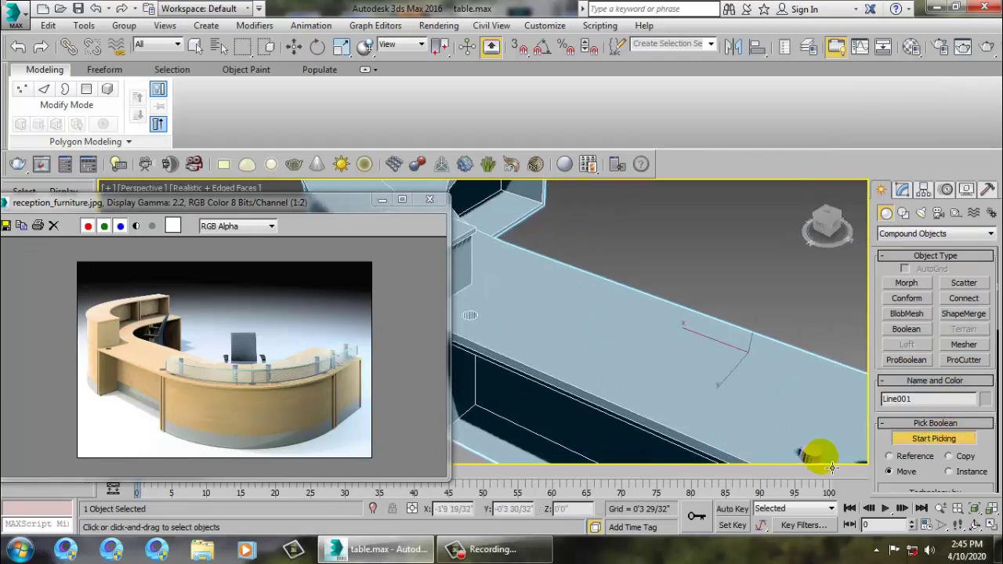
key(w)
scroll(807, 412, down, 5)
alt+middle_drag(790, 392, 735, 386)
scroll(734, 386, up, 5)
middle_drag(678, 398, 700, 377)
scroll(660, 426, down, 3)
alt+middle_drag(661, 425, 694, 354)
Convert the cut desk back to an Editable Poly and reselect it
right_click(598, 306)
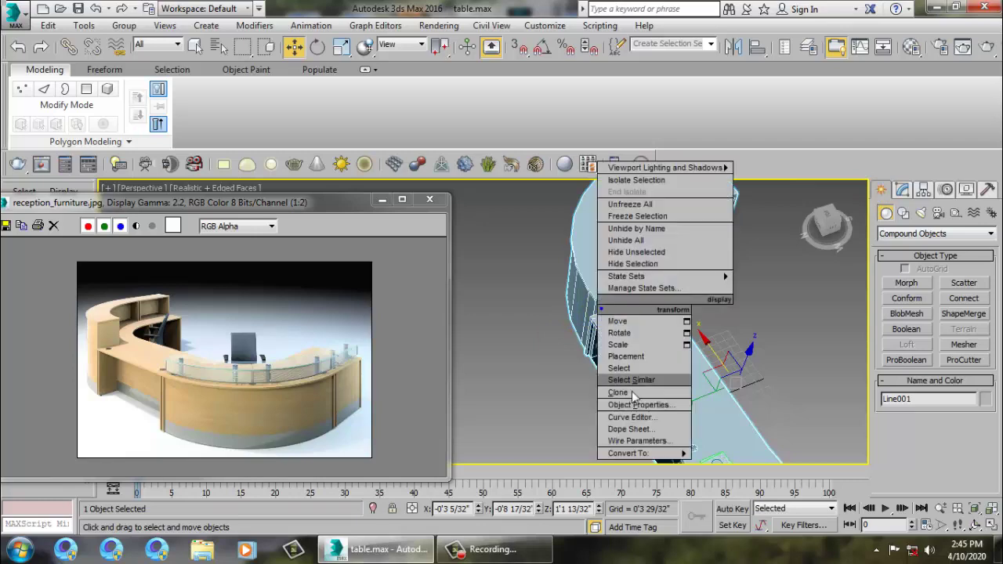
mouse_move(641, 453)
click(744, 465)
scroll(714, 375, down, 3)
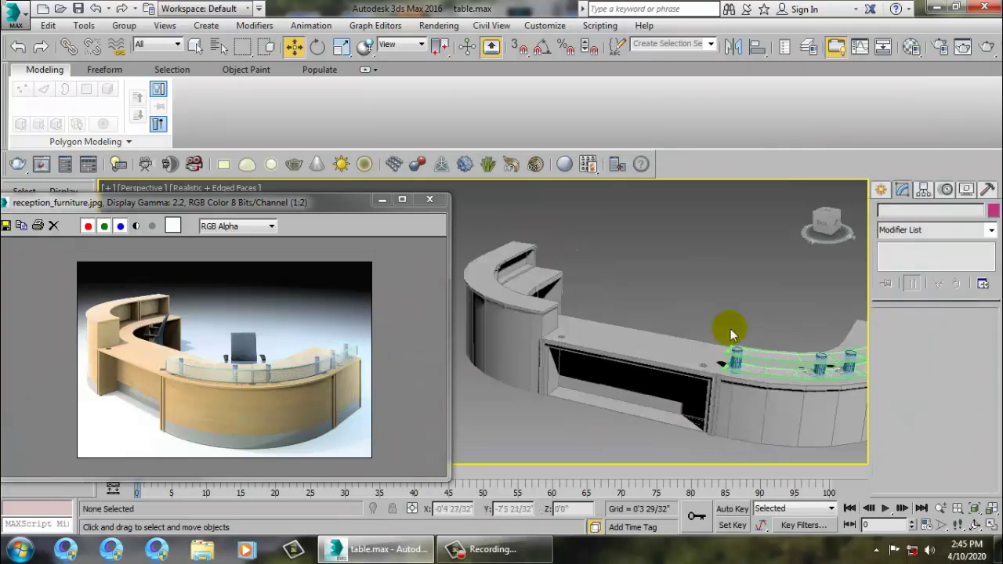
click(667, 330)
alt+middle_drag(728, 384, 686, 372)
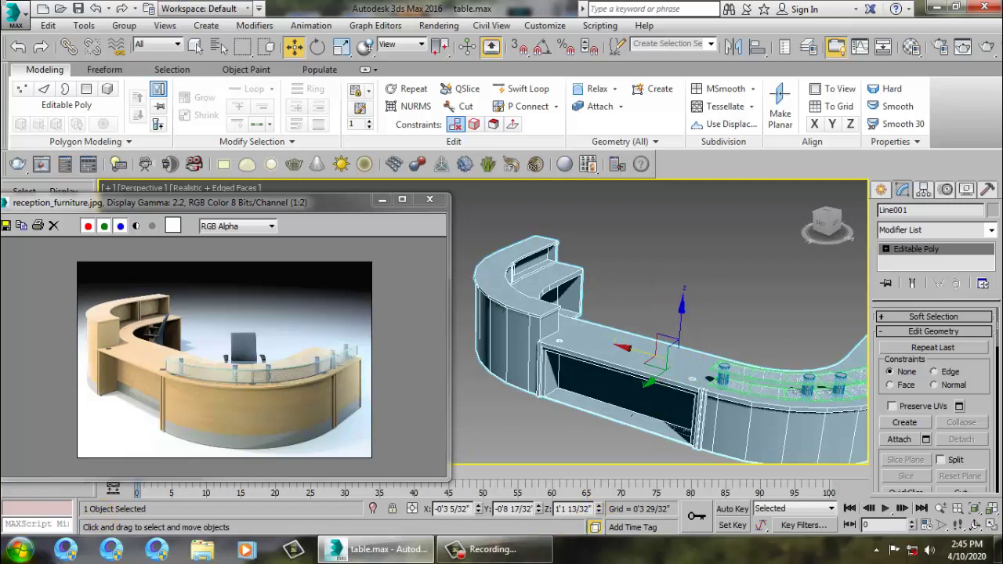
click(19, 550)
click(114, 214)
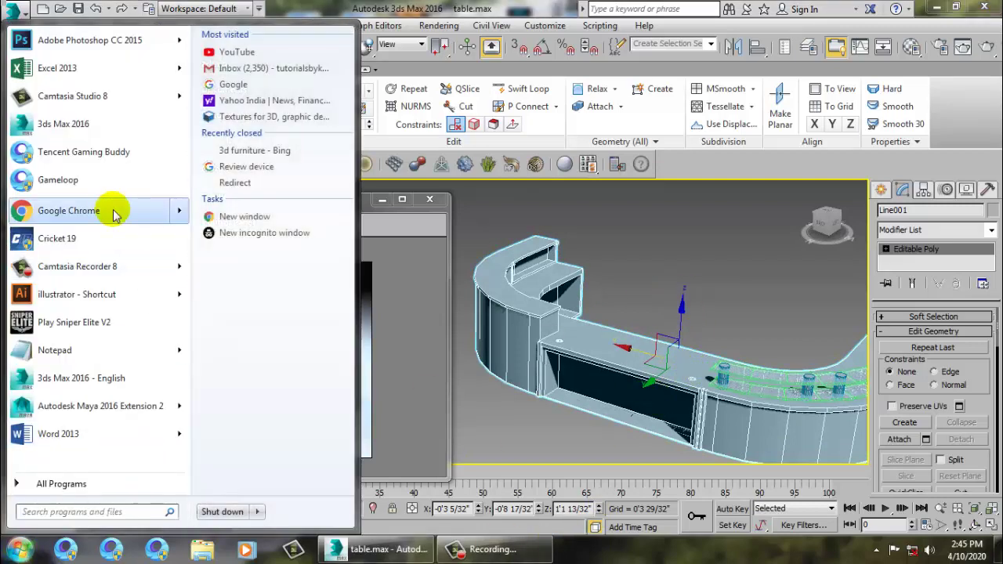
click(628, 253)
click(628, 252)
Select the desk and choose the unused third sample slot, 03 - Default, in the Material Editor
click(599, 351)
key(m)
click(354, 77)
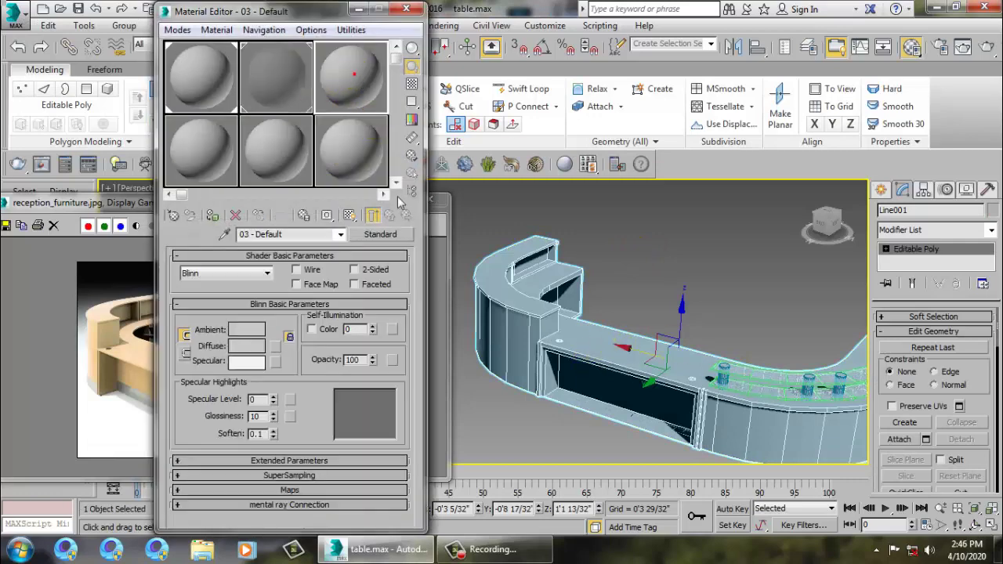
click(381, 235)
scroll(549, 330, down, 3)
scroll(486, 290, up, 3)
click(747, 81)
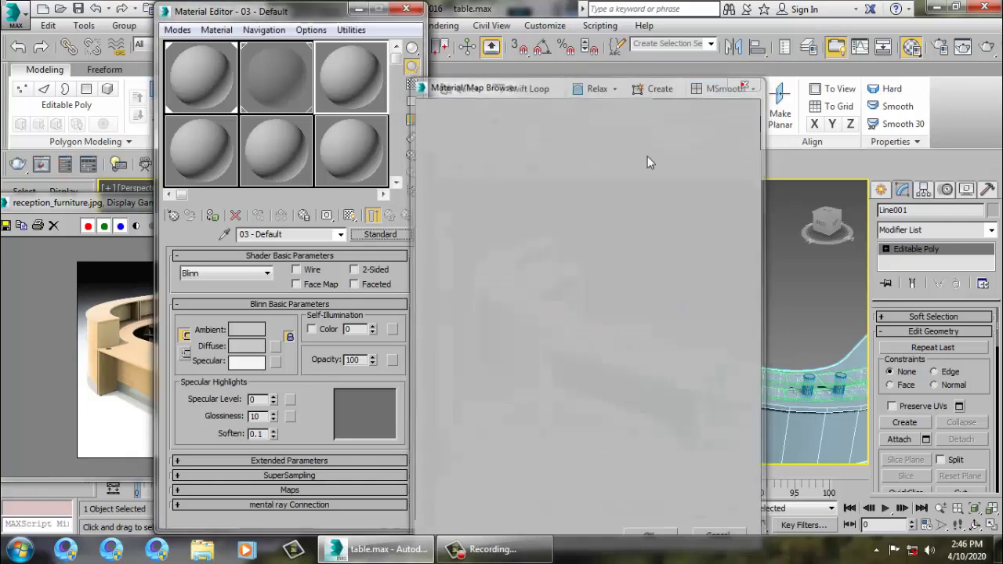
Use a Wood map as the material's diffuse color, assign the material to the desk and show it shaded in the viewport
click(274, 347)
scroll(587, 310, down, 10)
scroll(566, 377, down, 2)
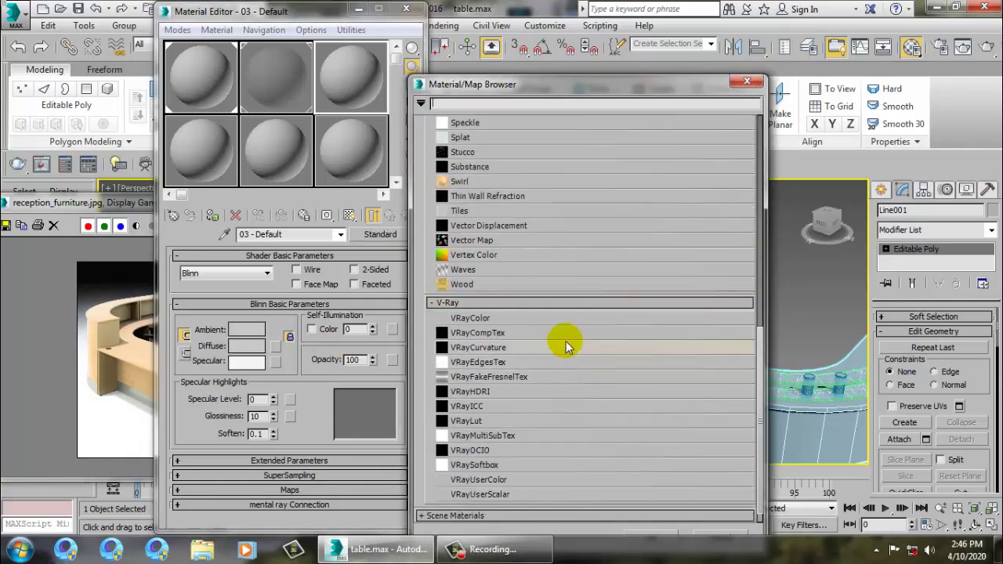
double_click(475, 288)
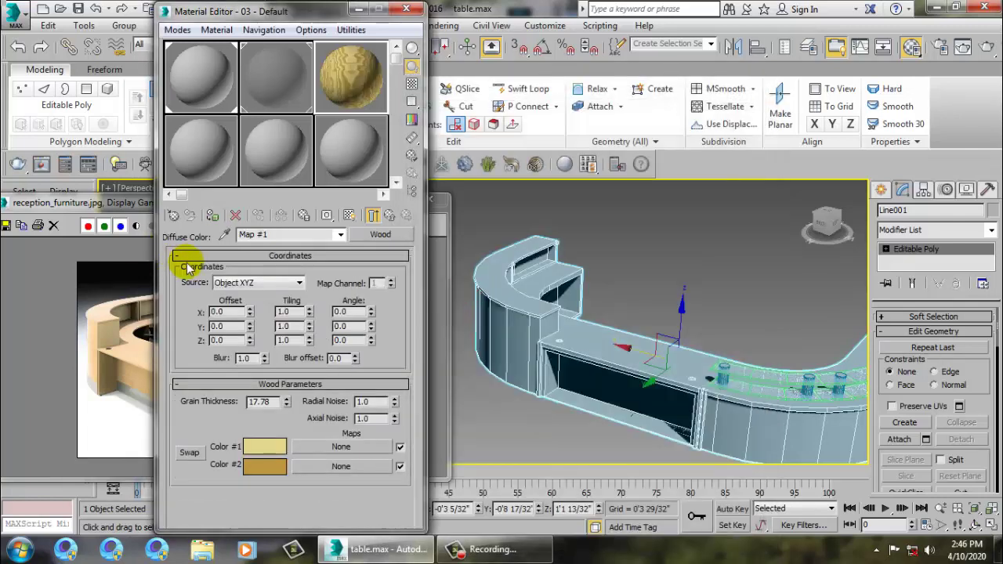
click(350, 215)
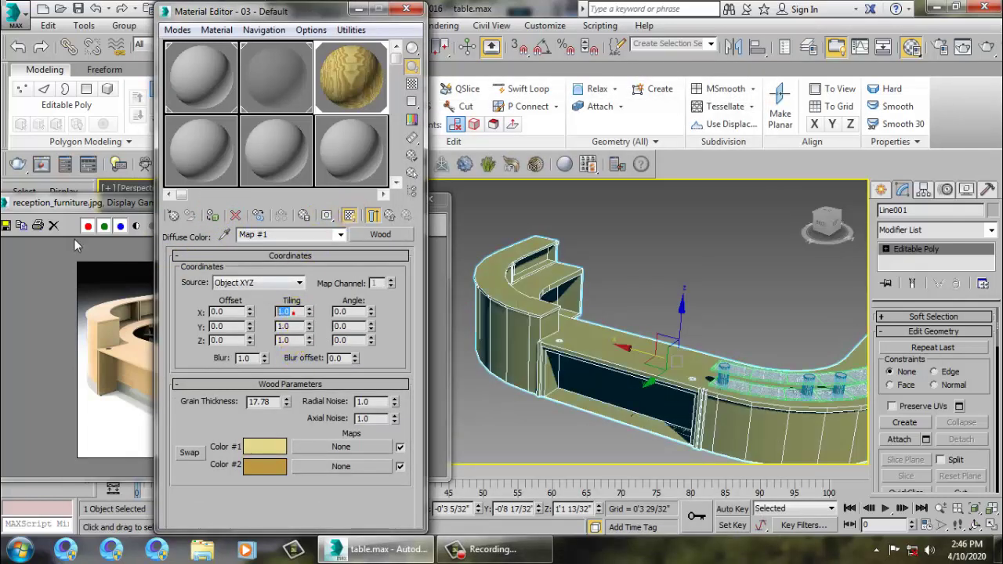
Set the Wood map's tiling to 3.0 in X, Y and Z
text(3)
key(Tab)
text(3)
key(Tab)
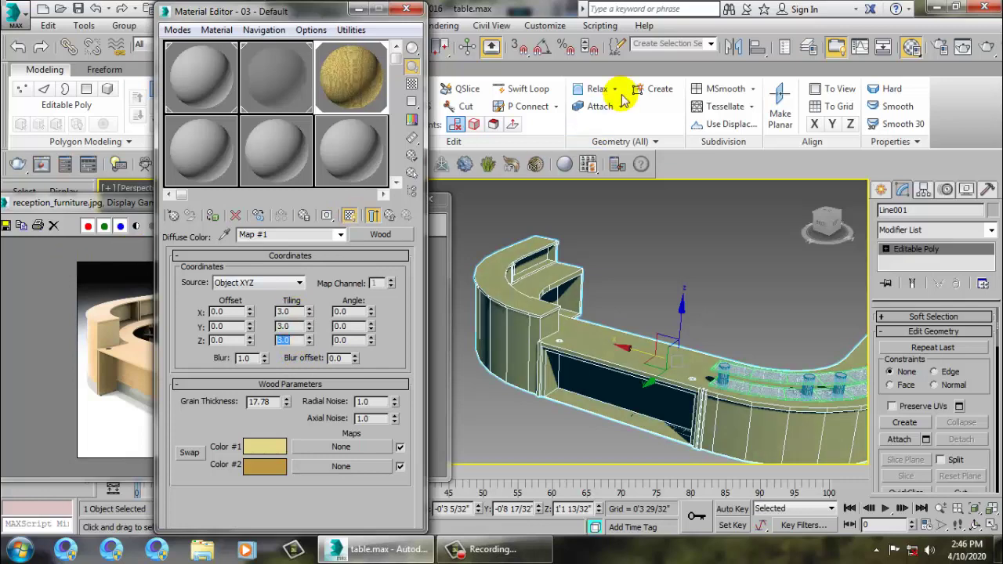
Add a UVW Map modifier with Box mapping to the desk and turn off the edged-faces display
click(991, 230)
key(u)
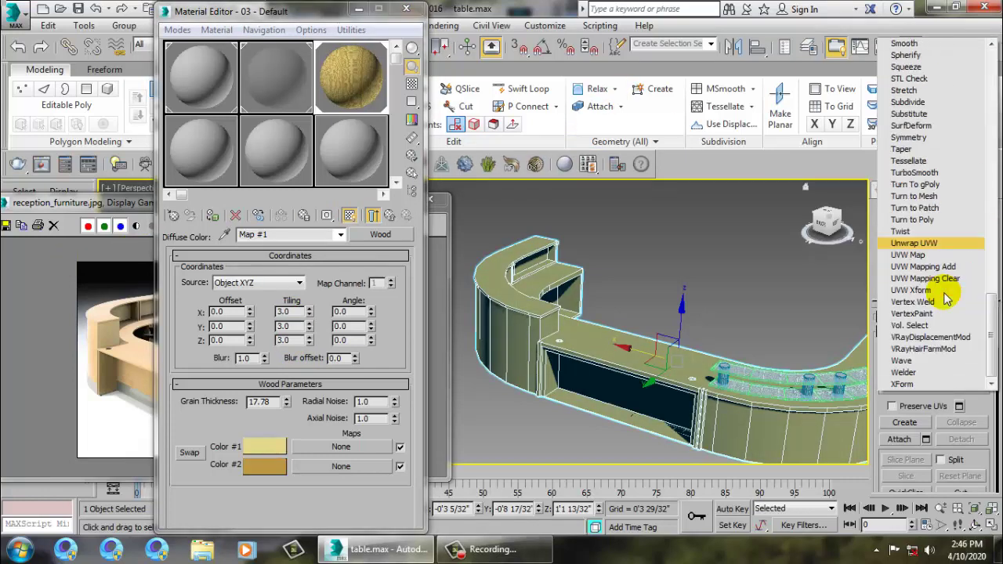
click(917, 254)
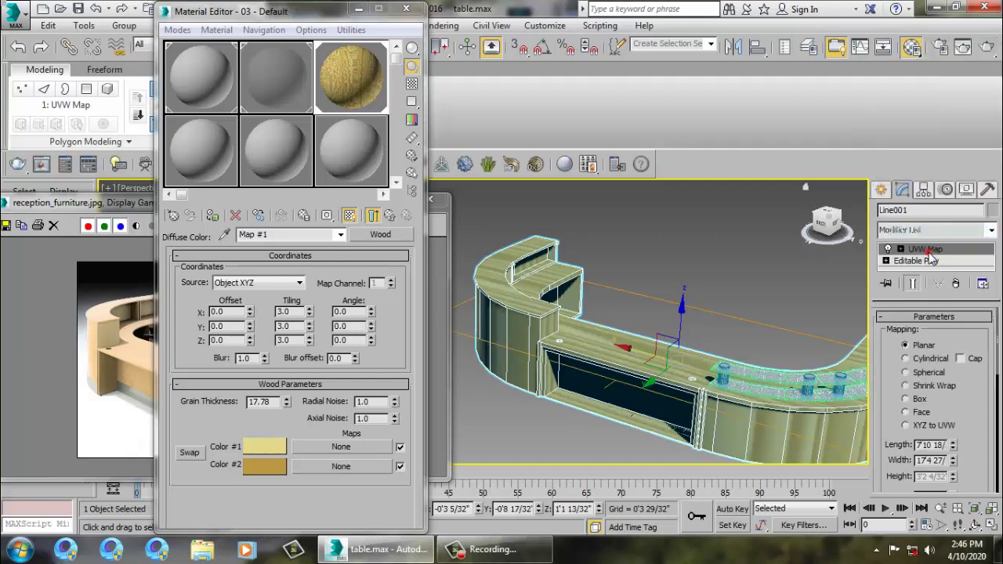
click(917, 399)
click(778, 234)
alt+middle_drag(778, 233, 698, 279)
key(F4)
alt+middle_drag(746, 312, 744, 341)
scroll(744, 341, down, 4)
Create a large plane as a floor beneath the whole desk
click(884, 188)
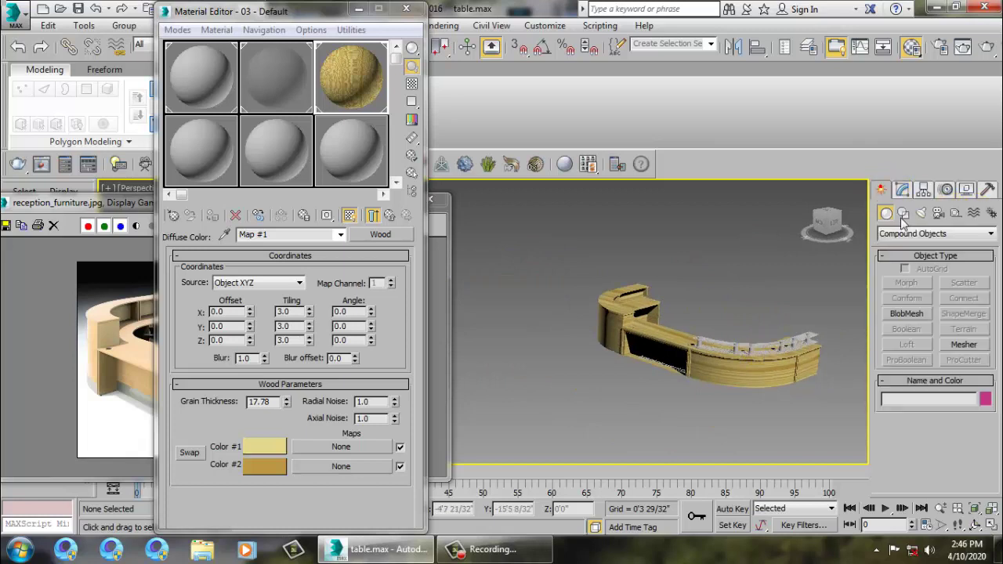
click(935, 234)
scroll(933, 313, up, 3)
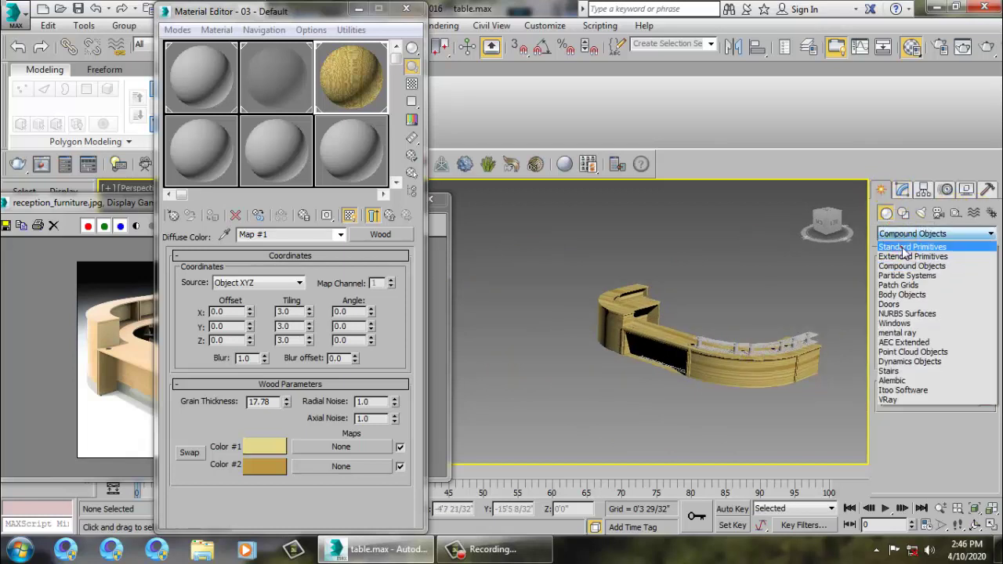
click(925, 247)
click(965, 346)
alt+middle_drag(784, 294, 717, 333)
drag(758, 281, 529, 547)
key(w)
Give the floor plane a grey object color
alt+middle_drag(682, 391, 658, 289)
scroll(682, 353, up, 3)
click(986, 382)
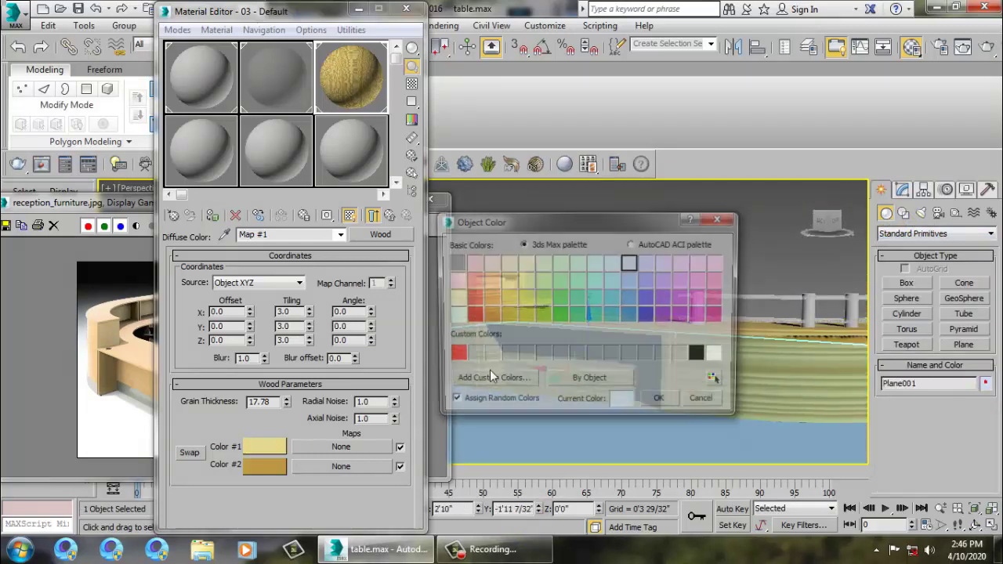
click(664, 409)
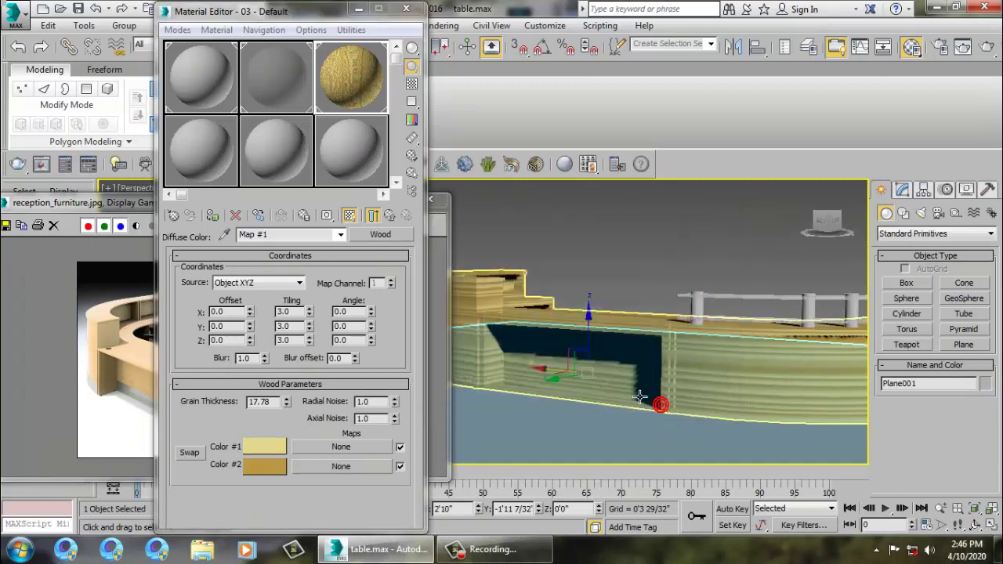
Check the floor plane's height against the desk's base in the front view and return to the perspective view
key(alt+w)
right_click(698, 262)
key(alt+w)
scroll(679, 249, down, 7)
middle_drag(667, 282, 693, 337)
scroll(748, 370, down, 3)
scroll(745, 367, up, 6)
key(alt+w)
right_click(753, 403)
key(alt+w)
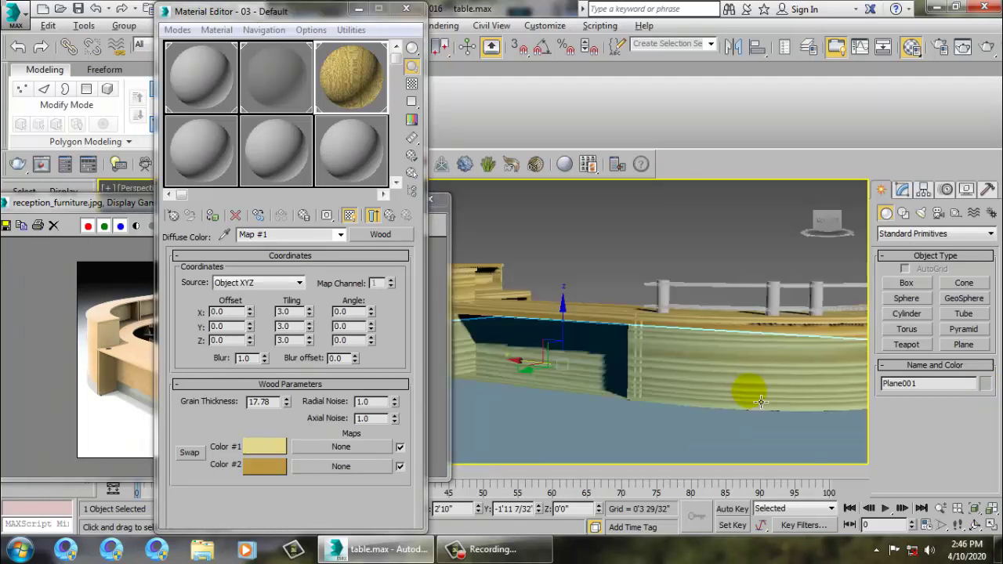
Deselect the plane, minimize the Material Editor, move the reference image aside and examine the textured desk from several angles
scroll(686, 363, down, 5)
click(761, 200)
alt+middle_drag(741, 337, 717, 418)
click(362, 11)
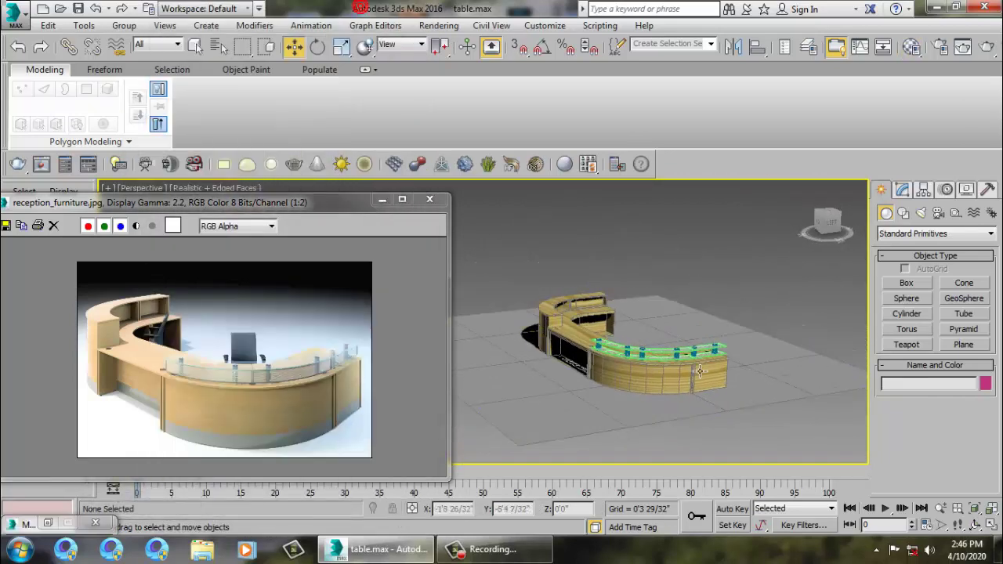
scroll(622, 331, up, 4)
alt+middle_drag(622, 331, 729, 370)
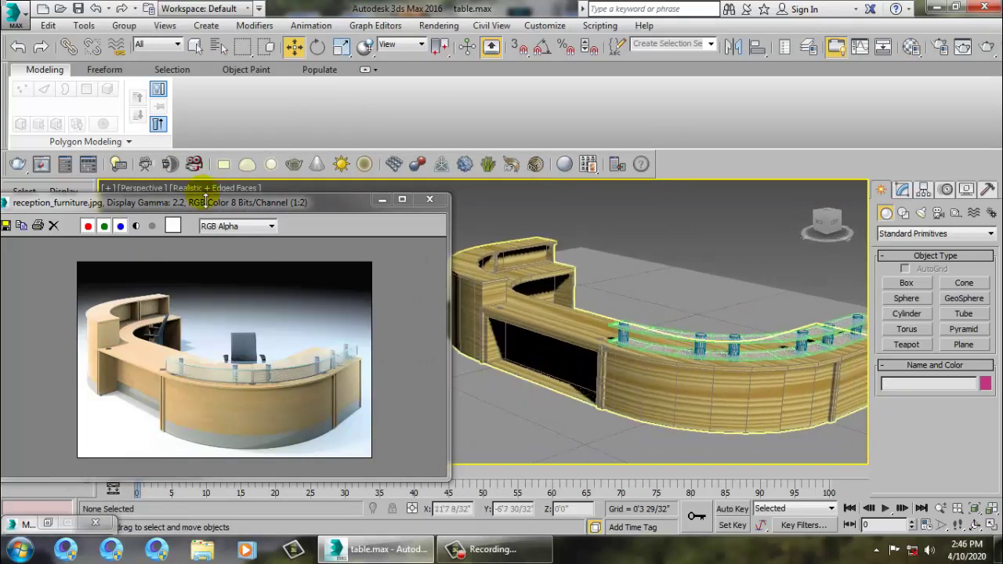
drag(279, 206, 228, 206)
alt+middle_drag(674, 357, 622, 393)
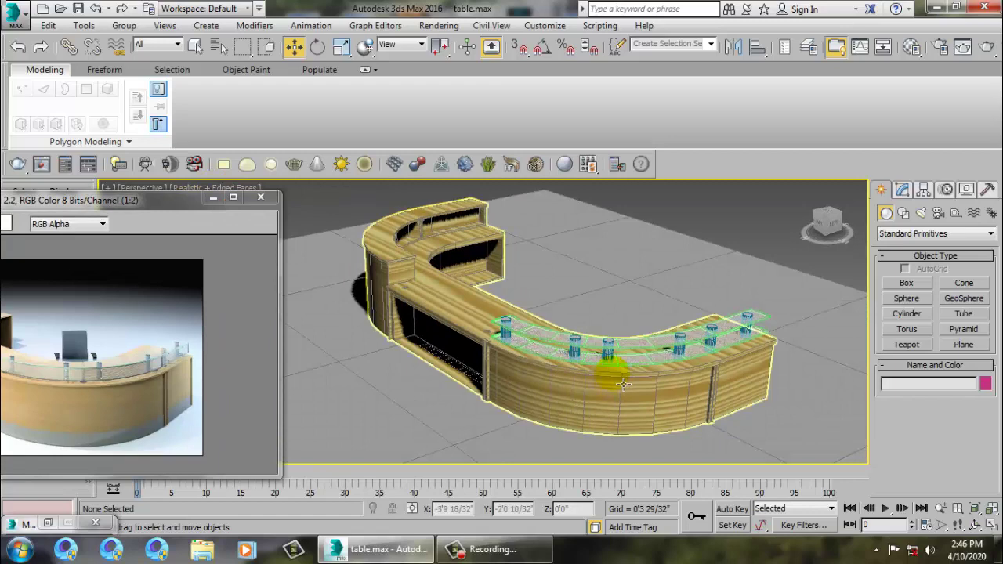
click(524, 551)
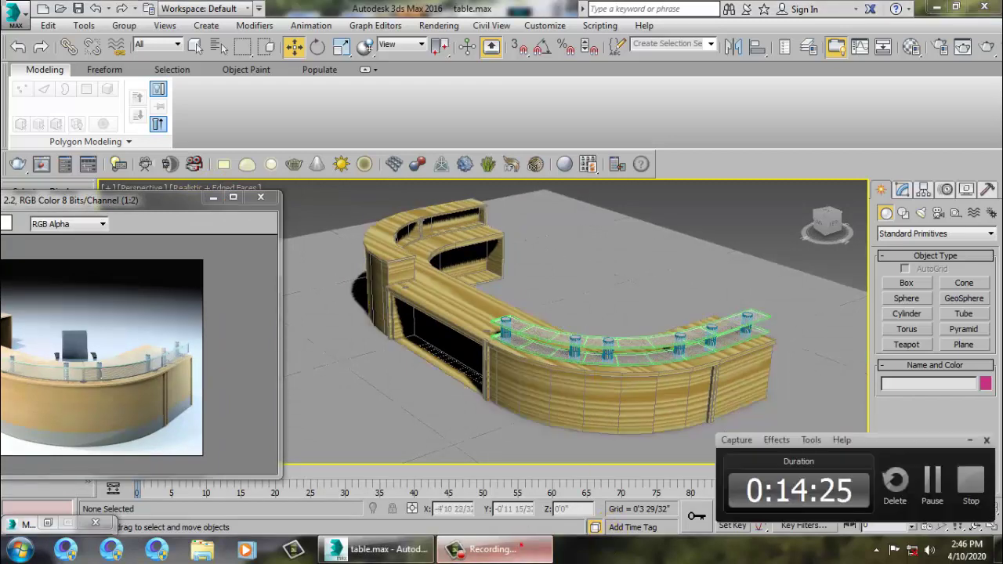